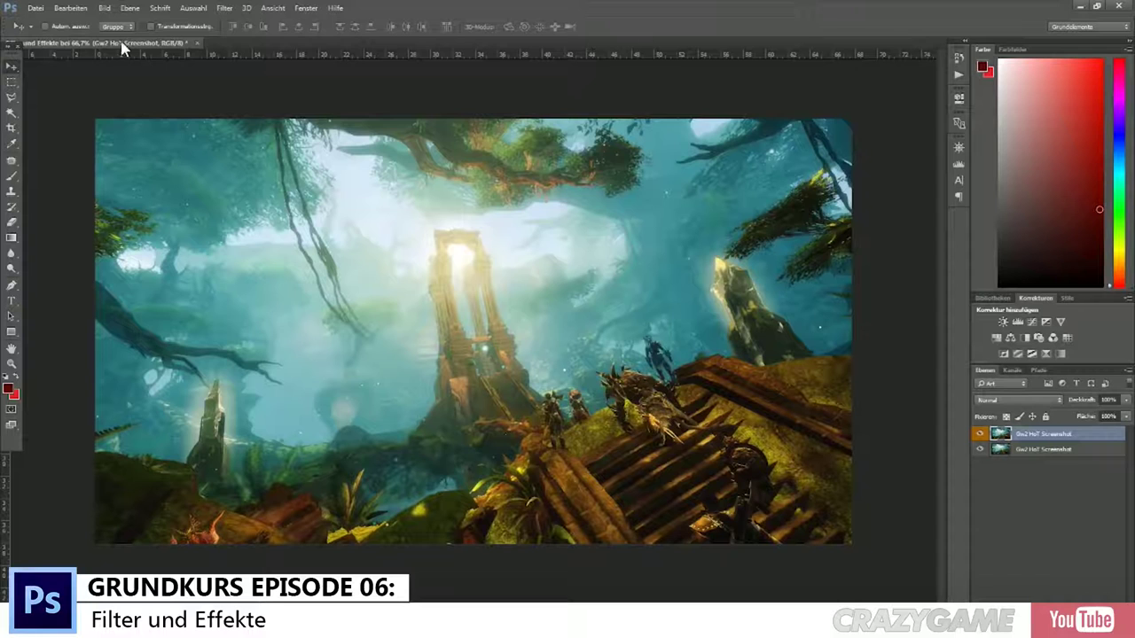
Step: Browse the Filter and Bild menus, then choose Für Smartfilter konvertieren from Filter
drag(13, 56, 5, 118)
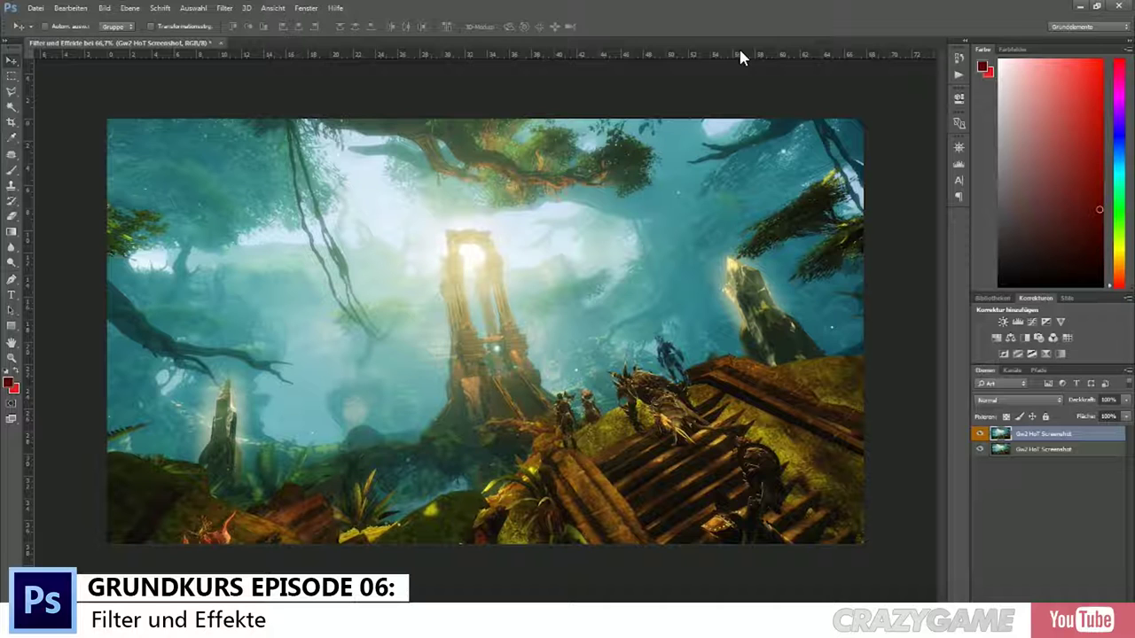
click(223, 7)
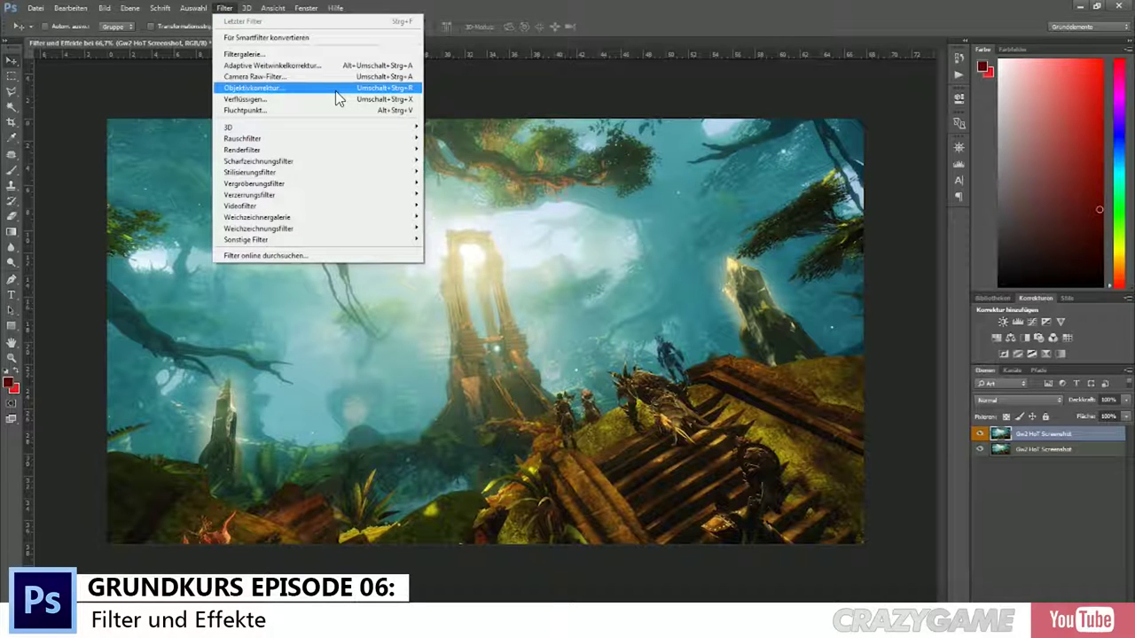
click(105, 7)
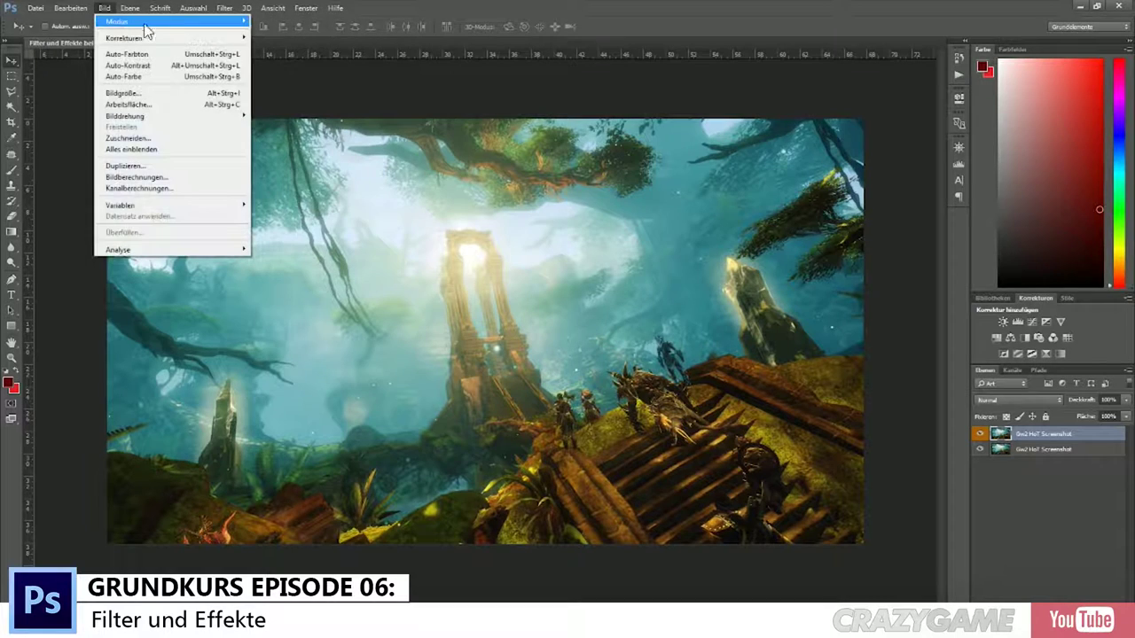
mouse_move(124, 38)
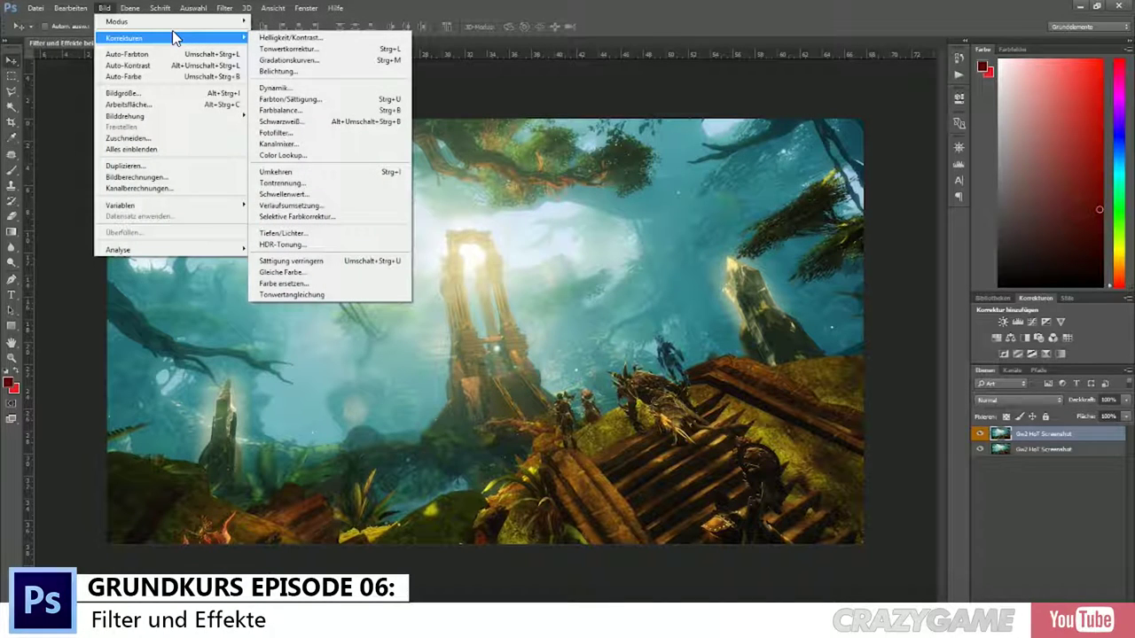
click(183, 7)
click(225, 8)
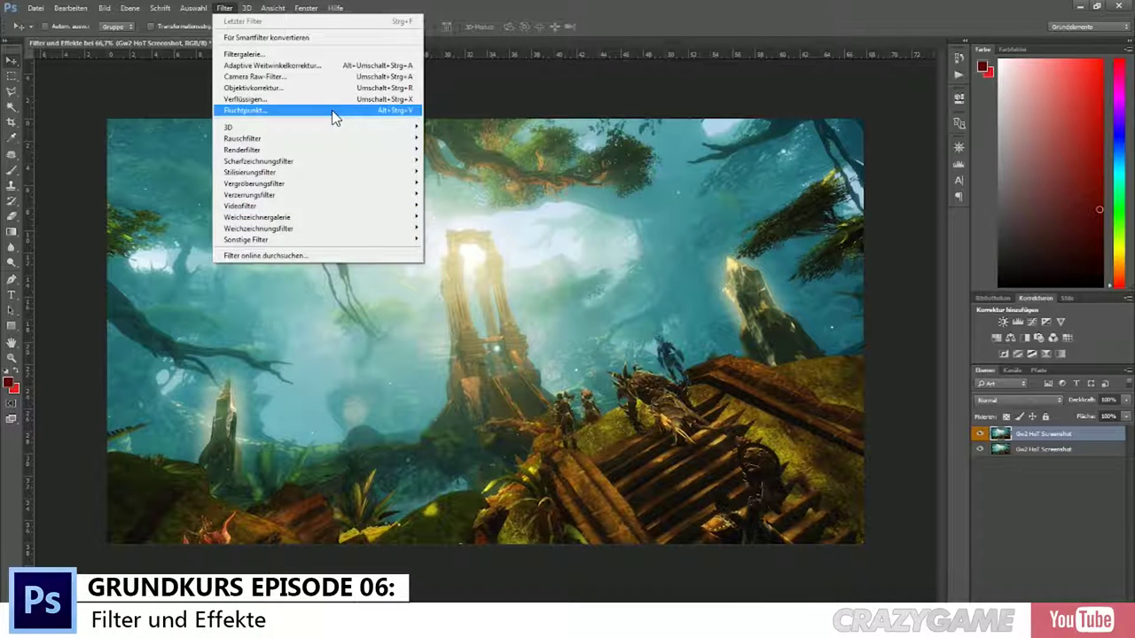
click(289, 37)
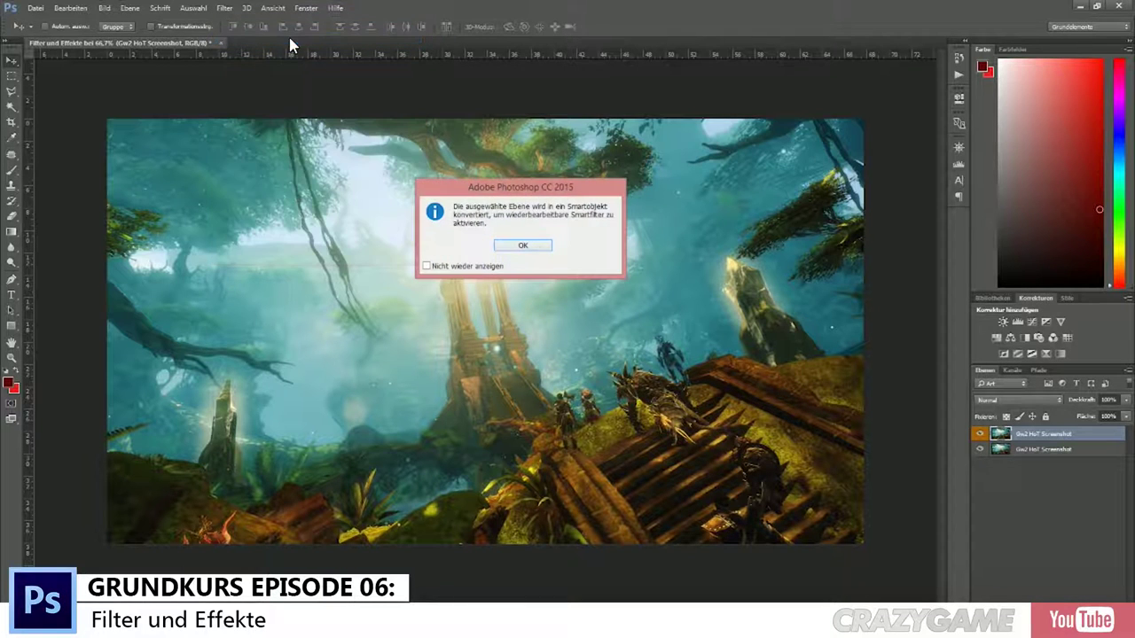
Step: Confirm the Smart Object conversion, then cancel the rasterize prompt raised by the Brush
click(542, 249)
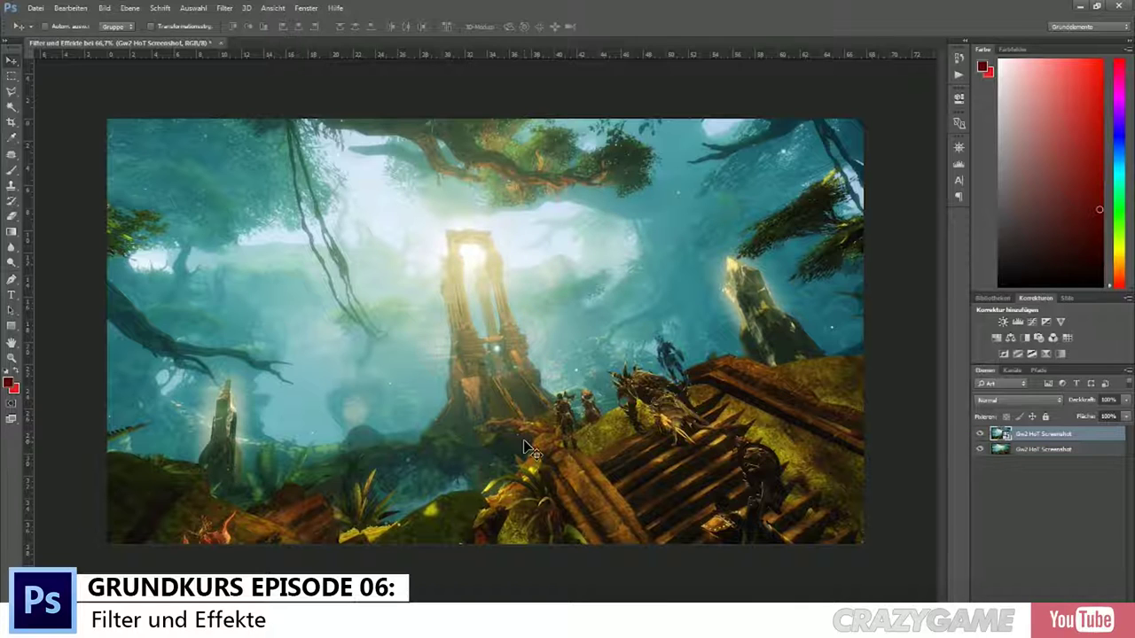
key(b)
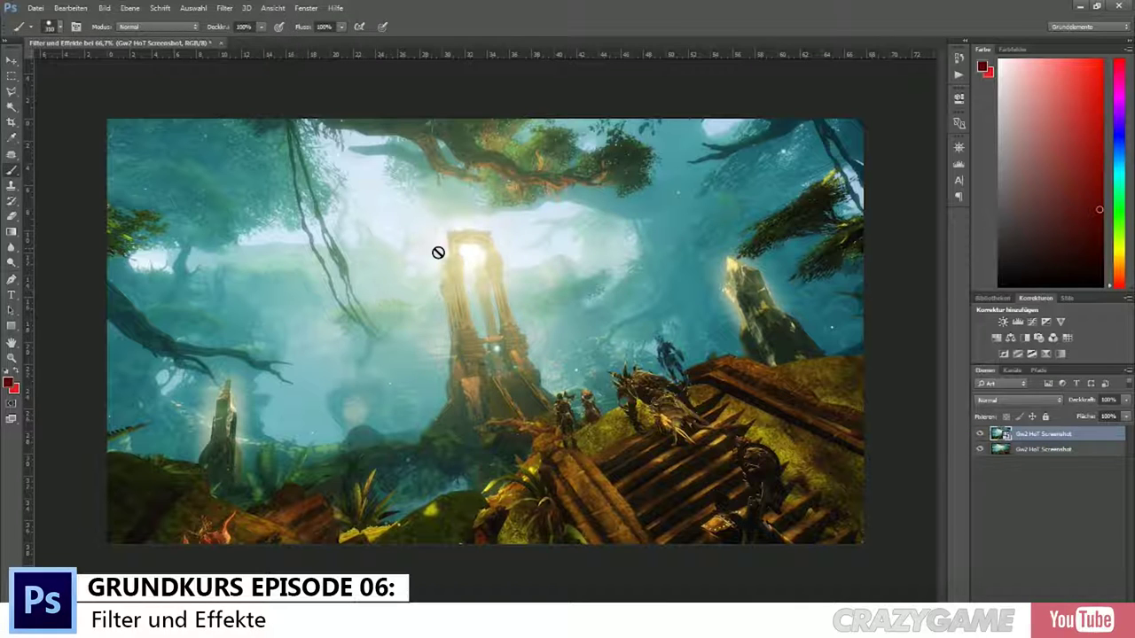
click(438, 253)
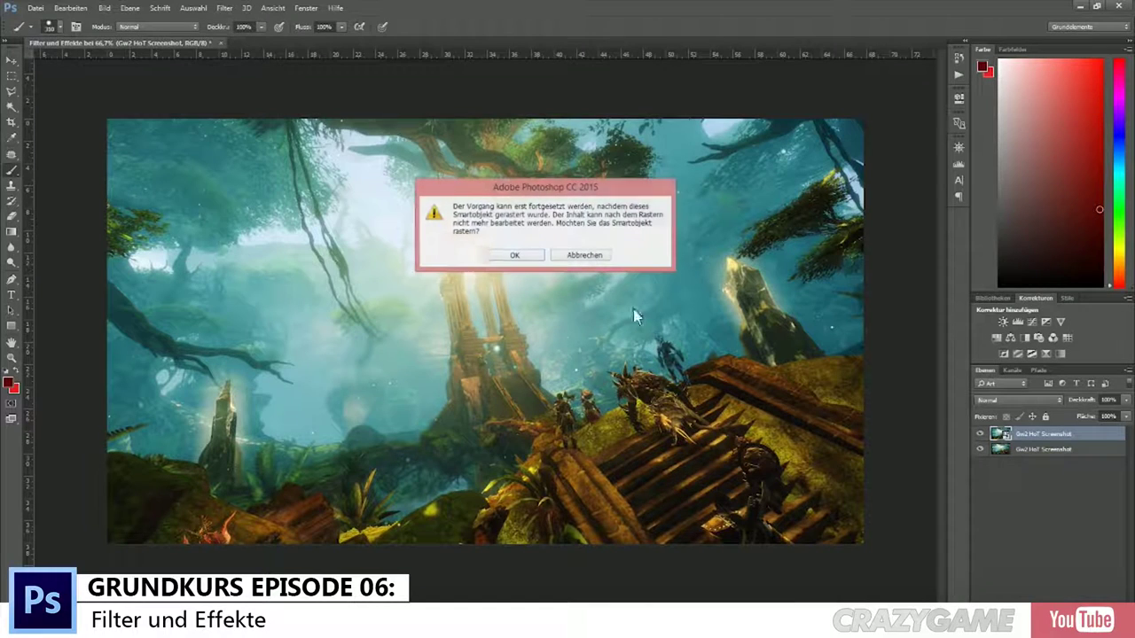
click(587, 252)
Step: Reselect the screenshot layer and dismiss a second Brush rasterize warning
click(1039, 523)
click(1042, 434)
click(222, 8)
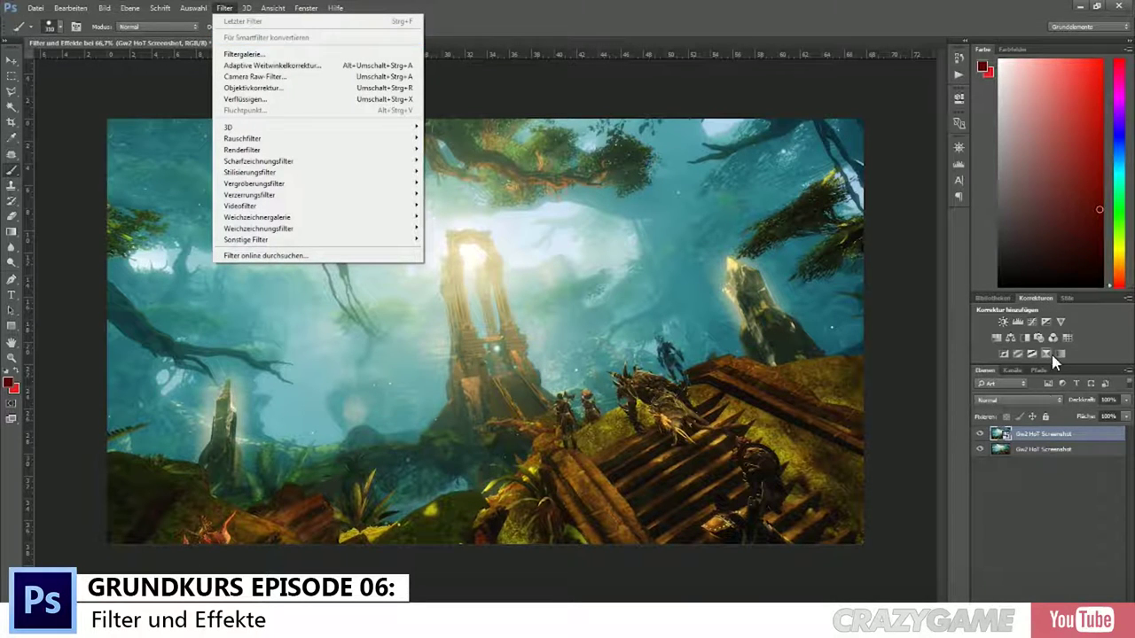
click(1042, 438)
click(748, 405)
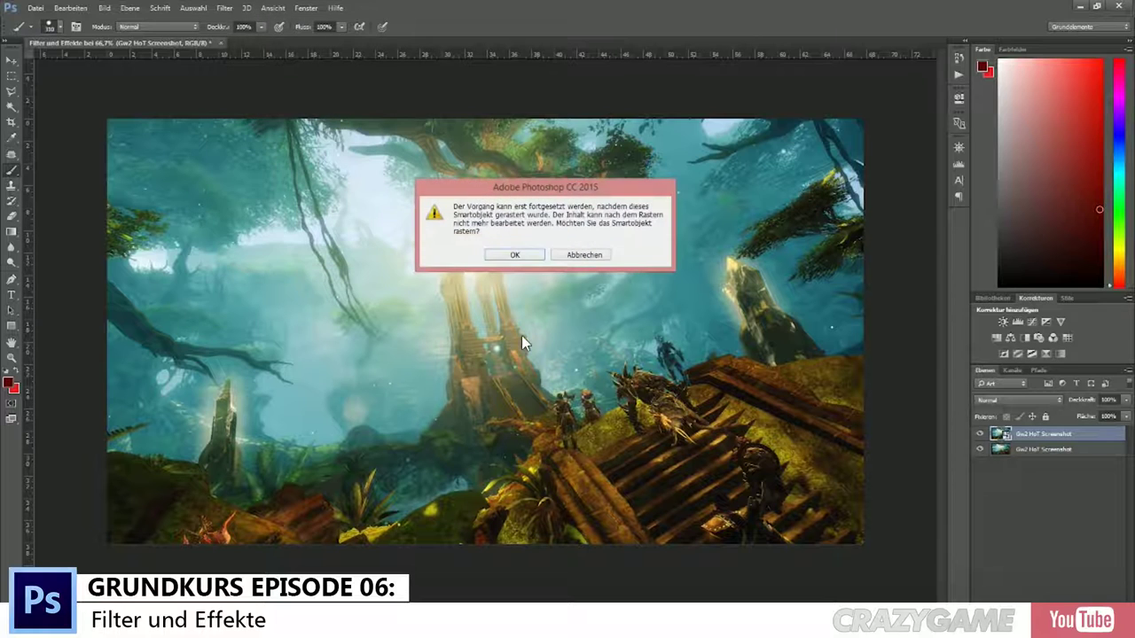
click(507, 259)
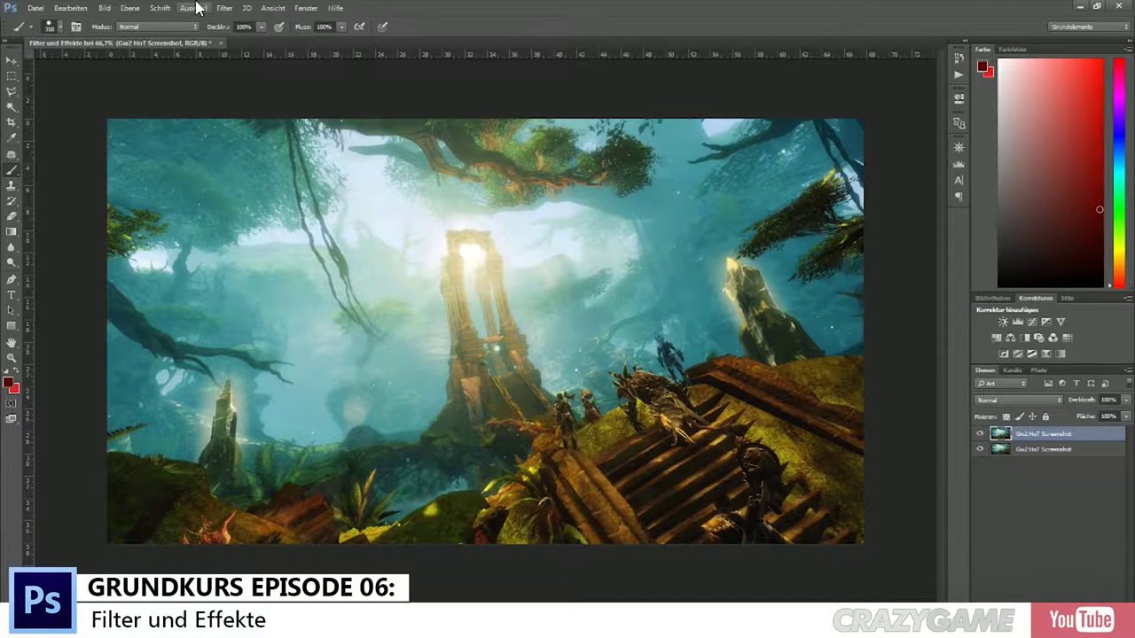
click(225, 8)
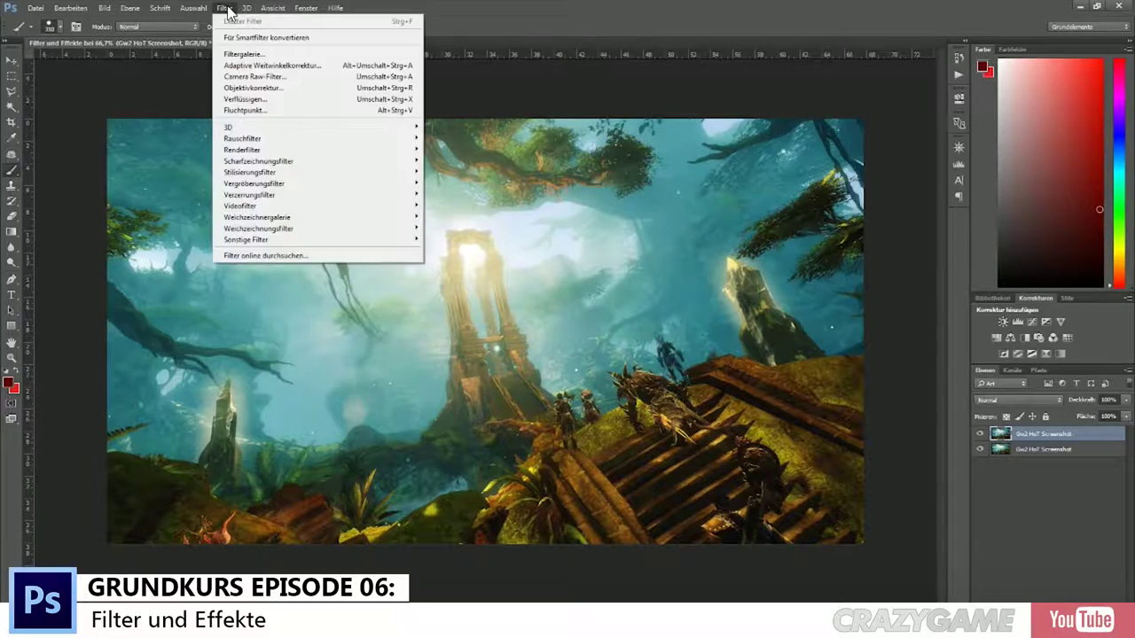
Step: Open Filtergalerie, pan its preview and zoom the preview out to 50%
click(252, 55)
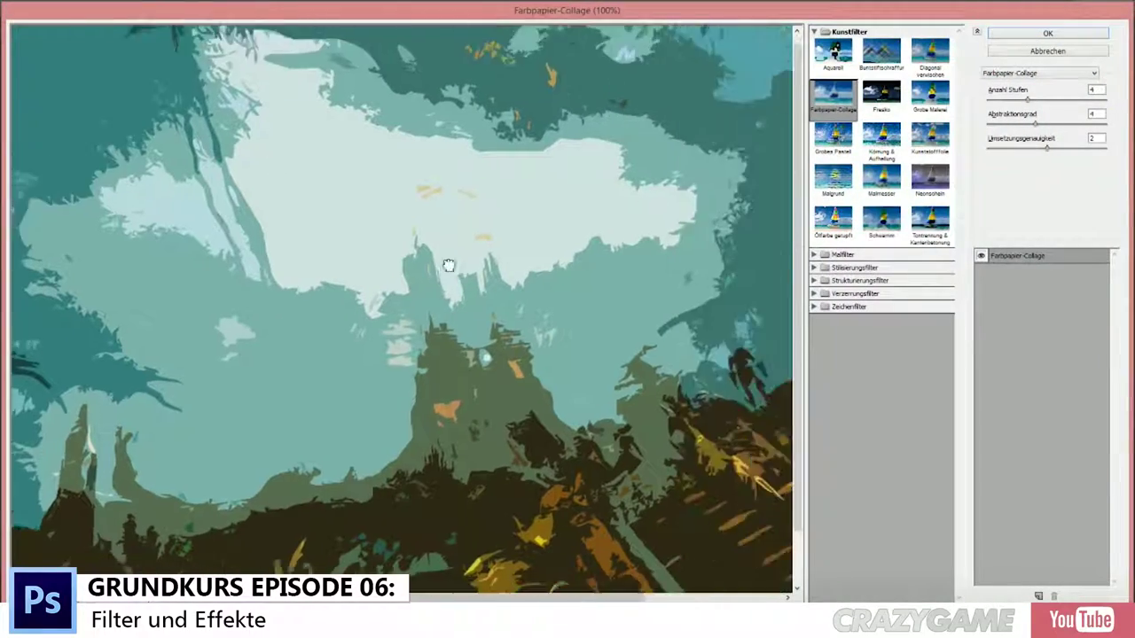
drag(448, 265, 433, 208)
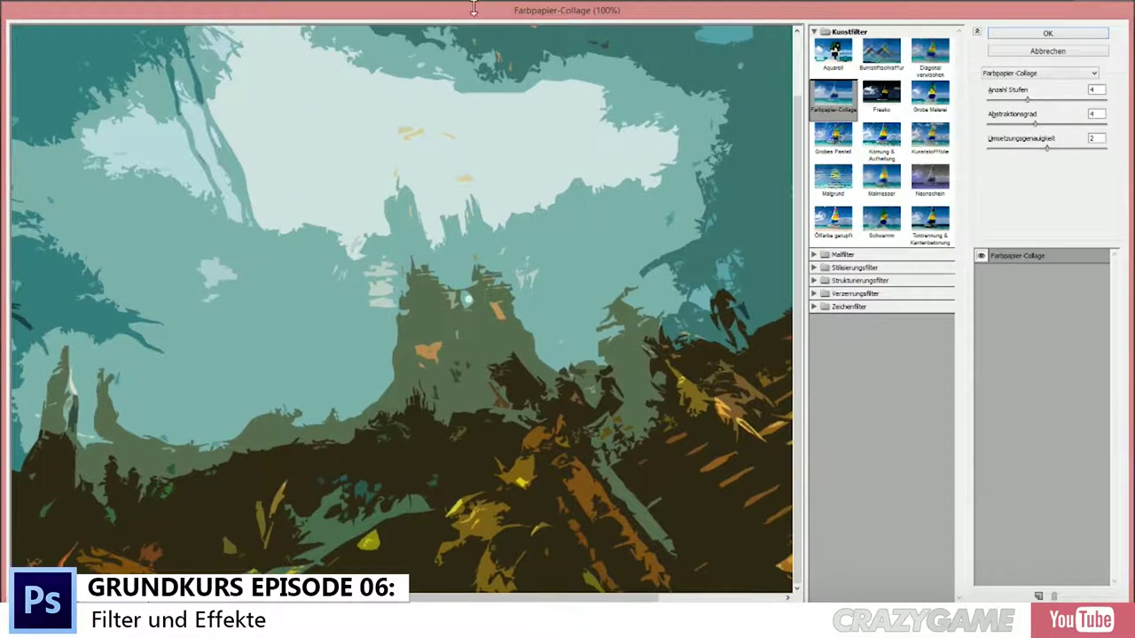
mouse_move(461, 14)
mouse_down()
mouse_move(461, 110)
mouse_move(468, 11)
mouse_up()
drag(600, 300, 529, 304)
key(ctrl+minus)
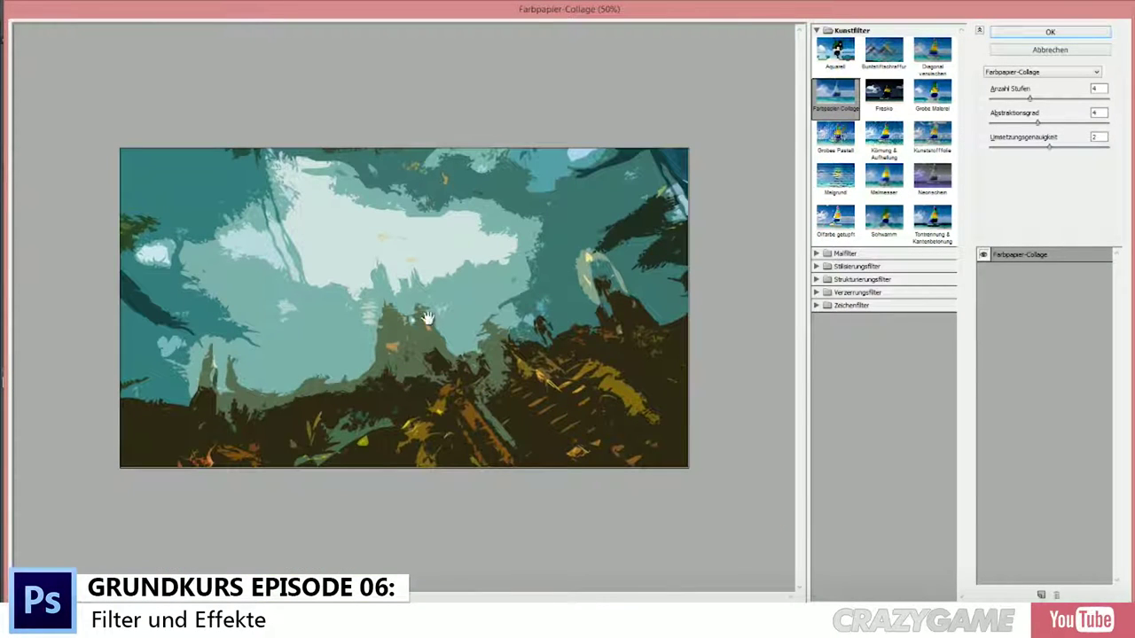
Step: Preview the Kunstfilter effects Aquarell, Buntstiftschraffur, Malmesser and Schwamm
click(816, 30)
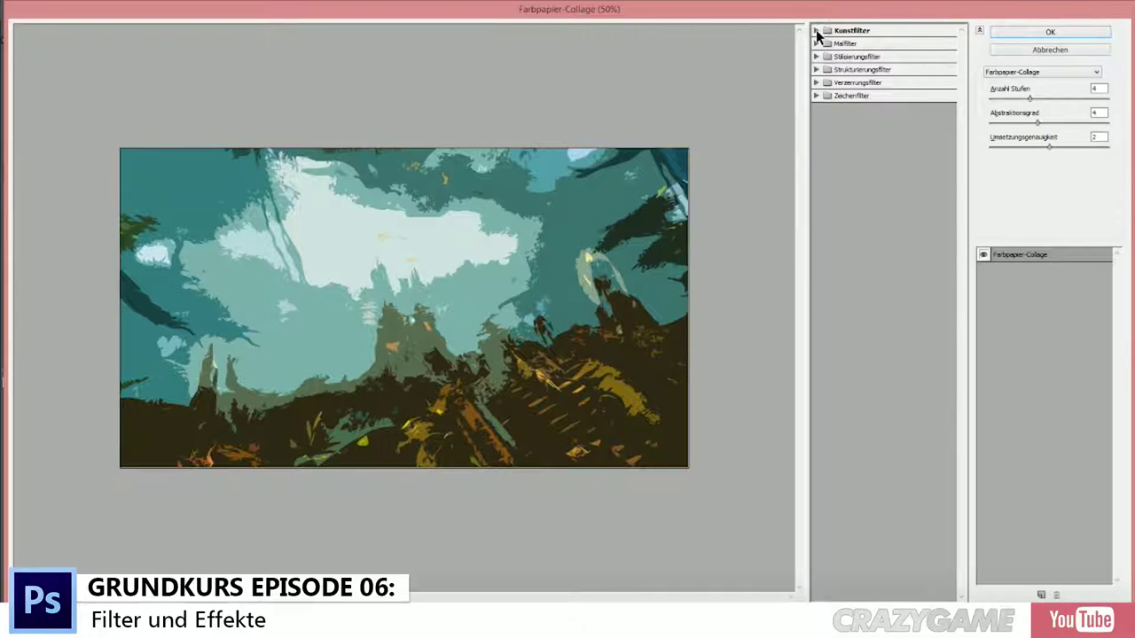
click(815, 30)
click(835, 51)
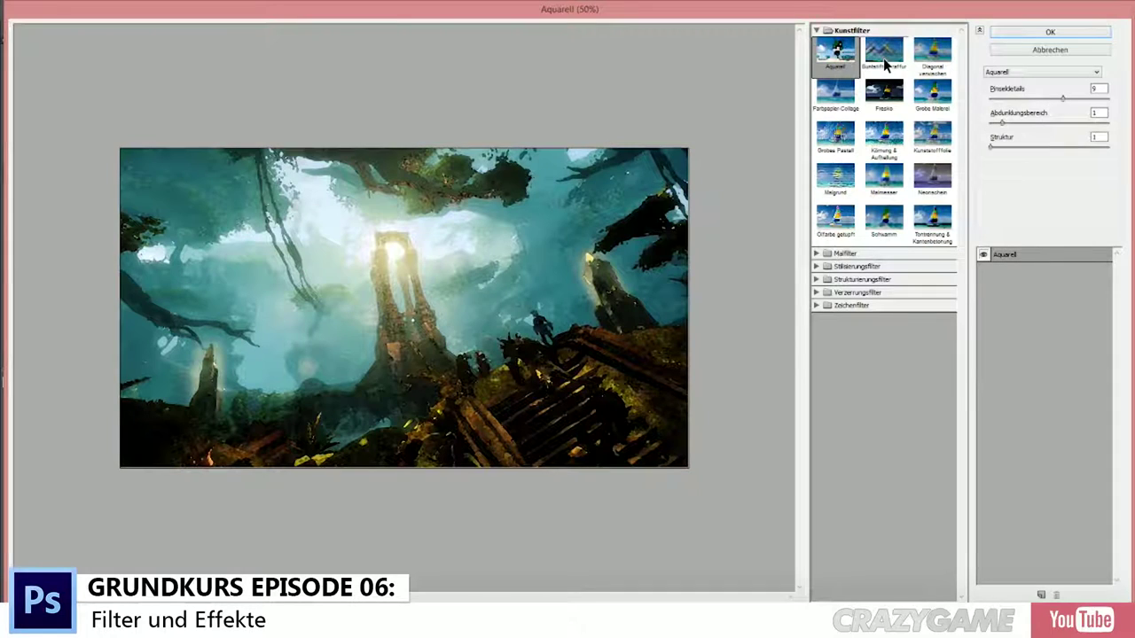
click(885, 63)
click(883, 177)
click(877, 222)
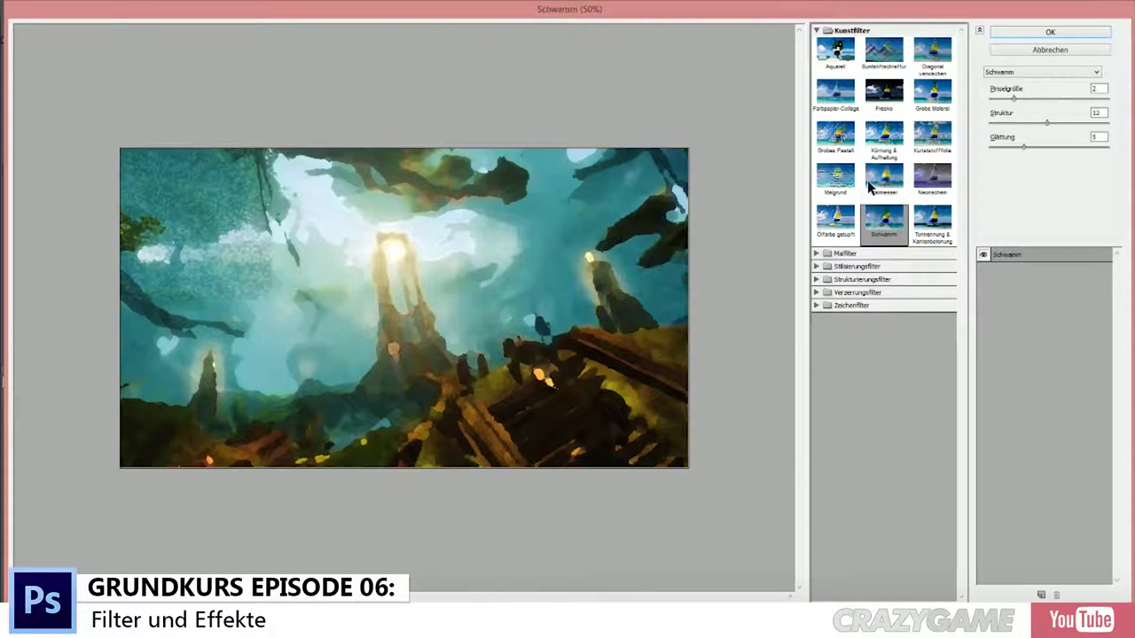
Step: Preview Dunkle Malstriche and Kreuzschraffur from Malfilter, then Leuchtende Konturen from Stilisierungsfilter
click(816, 31)
click(825, 44)
click(842, 71)
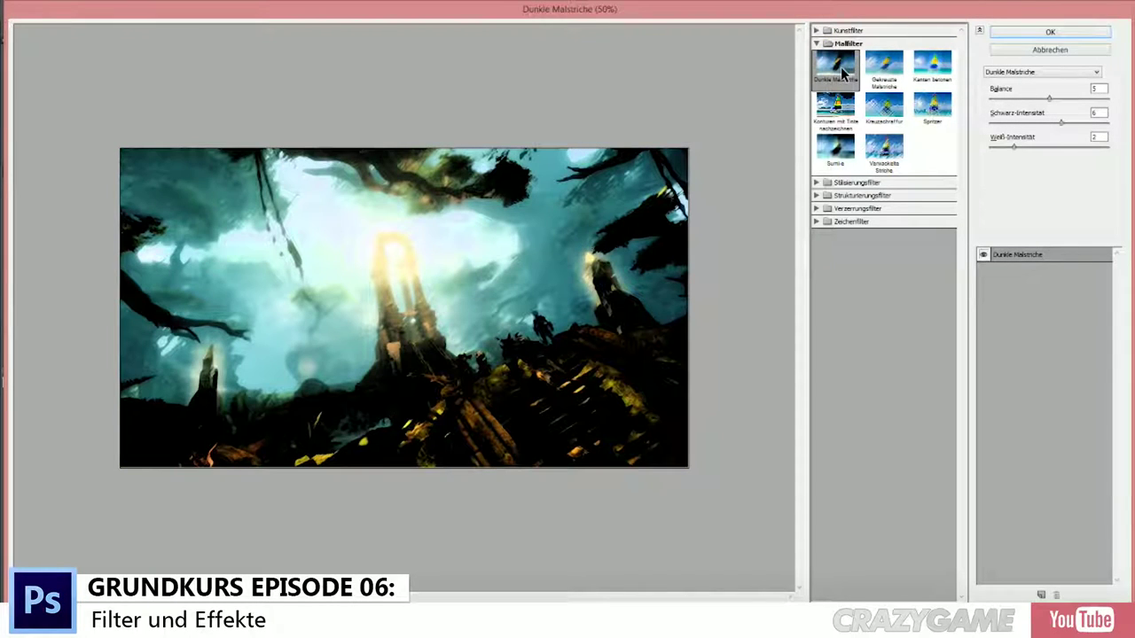
click(884, 106)
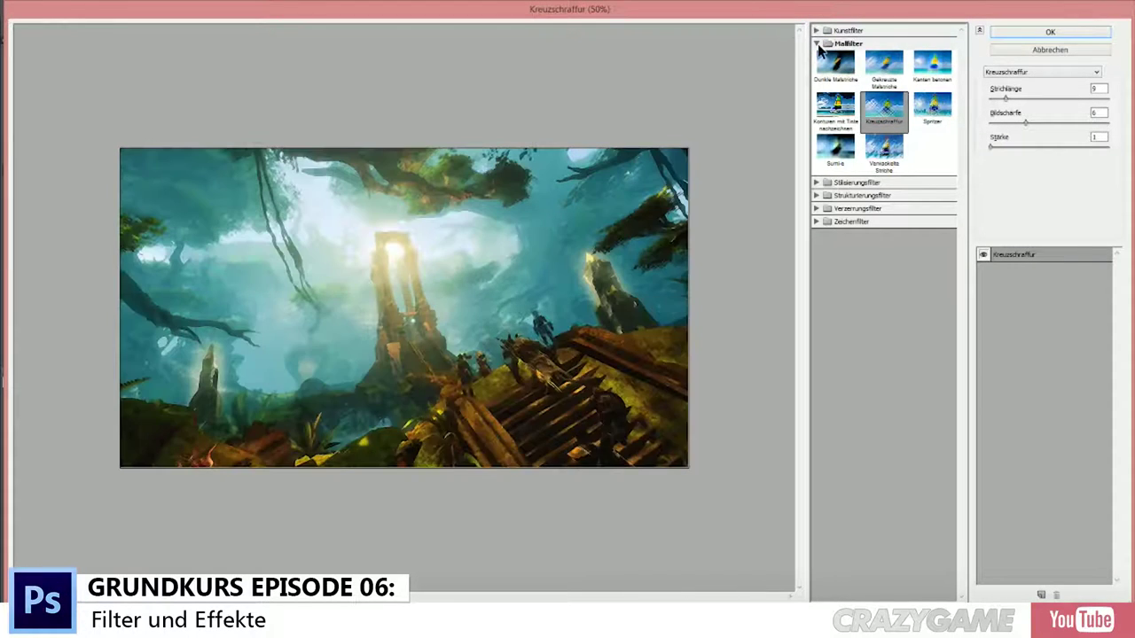
click(816, 44)
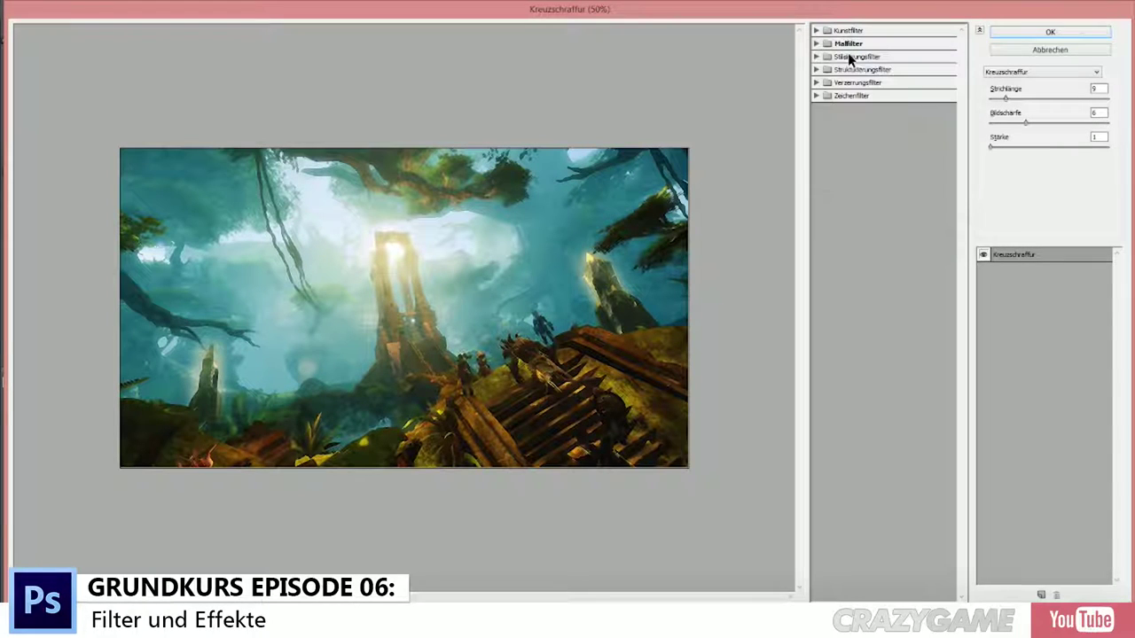
click(821, 56)
click(836, 76)
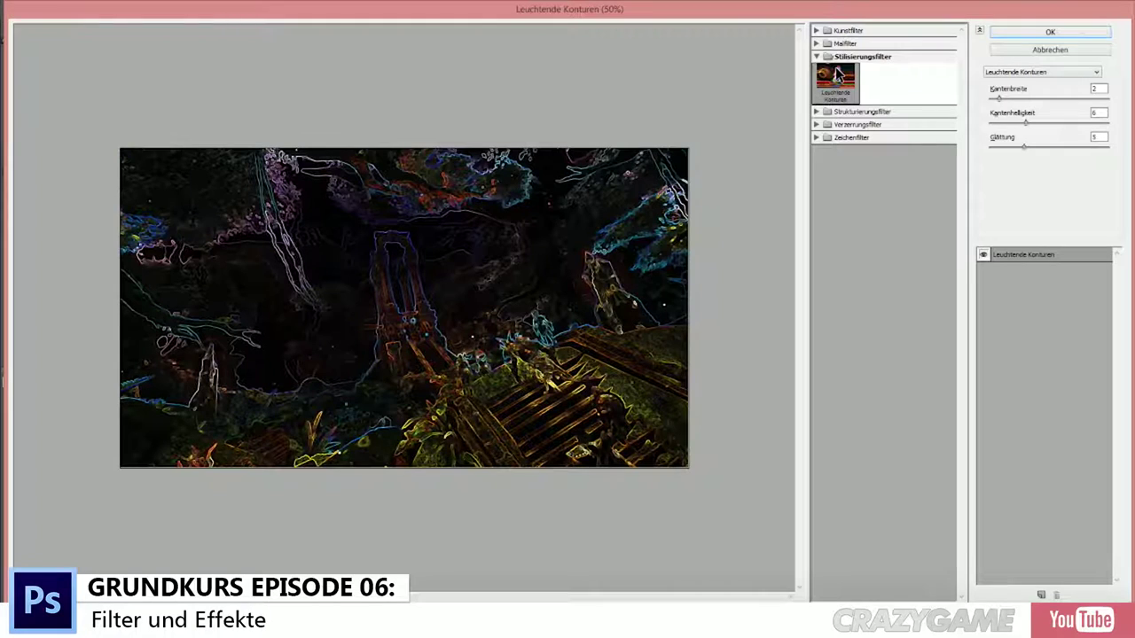
Step: Compare Strukturierungsfilter effects Buntglas-Mosaik, Patchwork, Mit Struktur versehen, Körnung and Risse
click(816, 55)
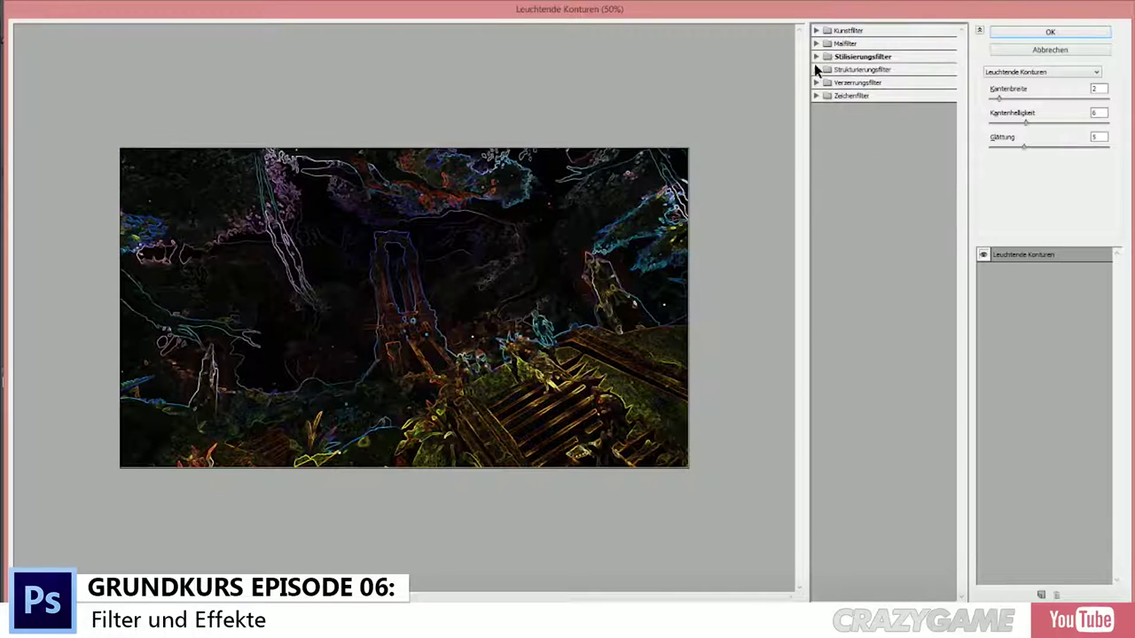
click(817, 69)
click(837, 99)
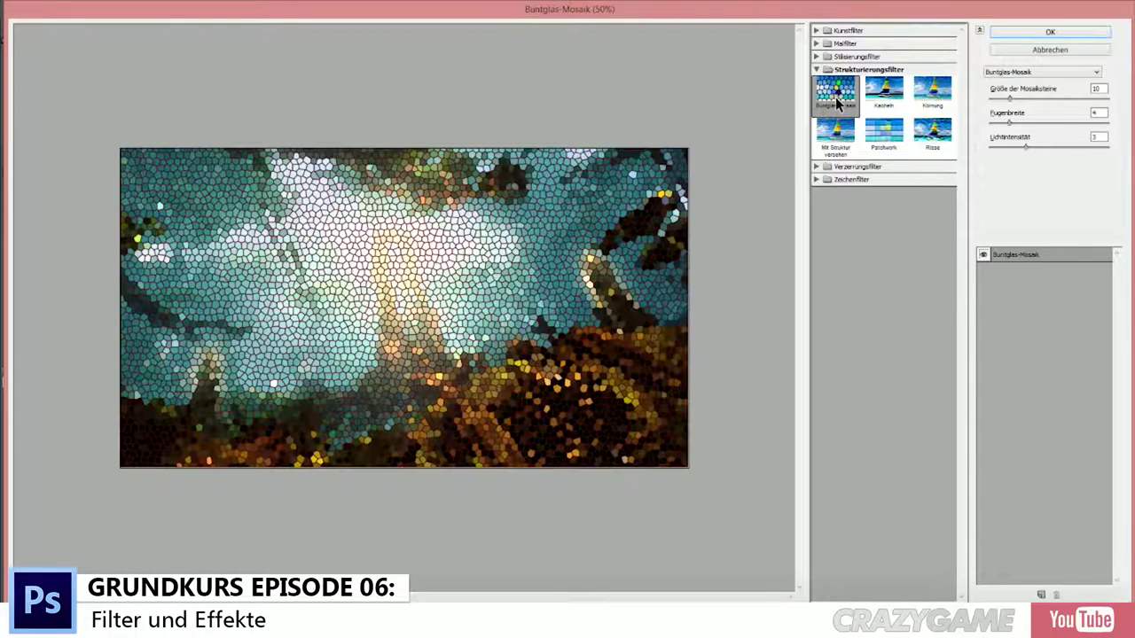
click(884, 130)
click(851, 135)
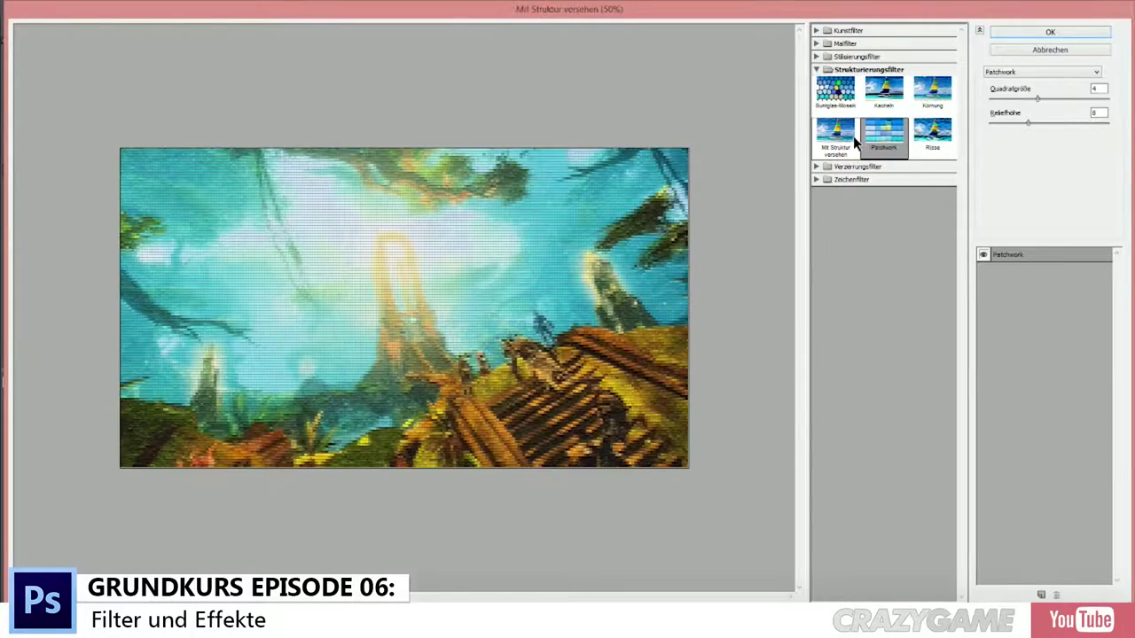
click(873, 130)
click(917, 98)
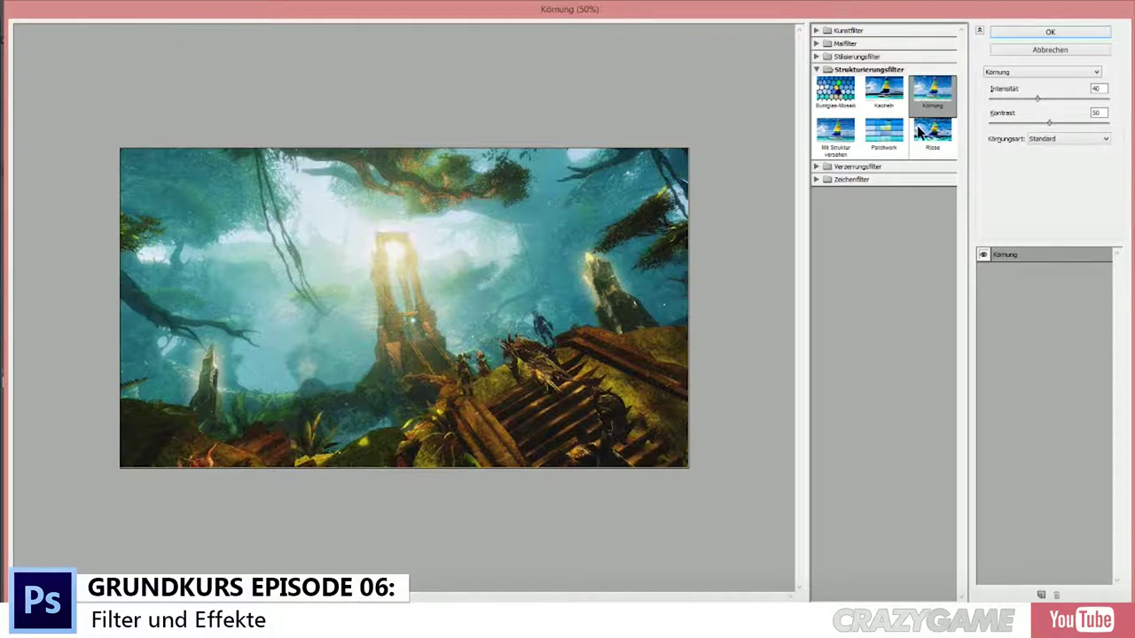
click(920, 141)
click(888, 136)
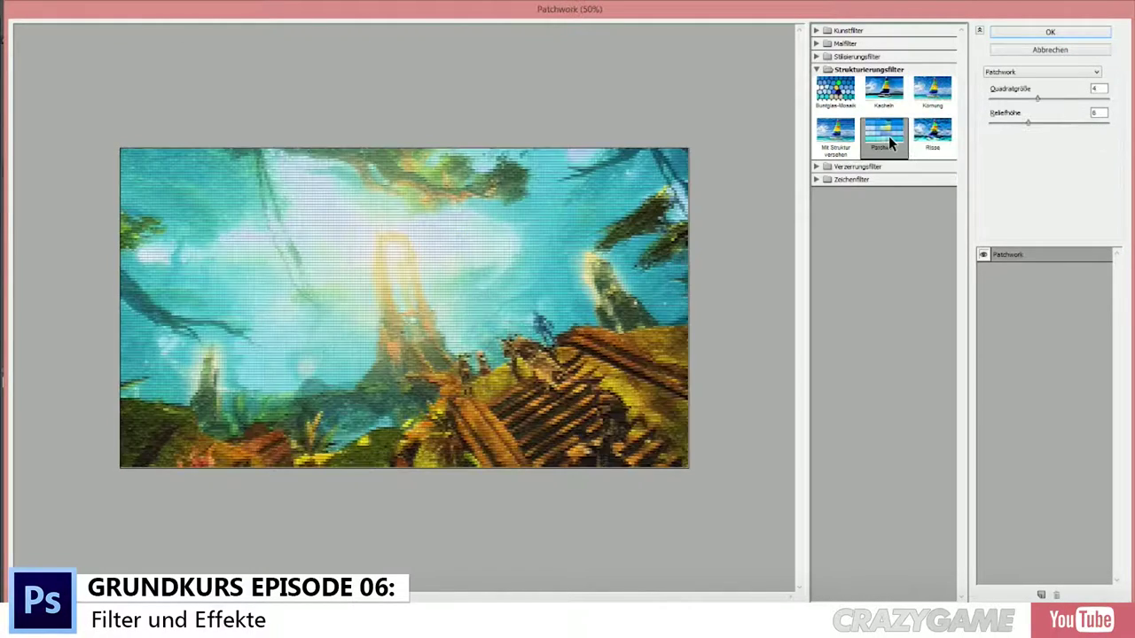
Step: Preview the Verzerrungsfilter effects Glas, Ozeanwellen and Weiches Licht
click(816, 69)
click(815, 82)
click(832, 105)
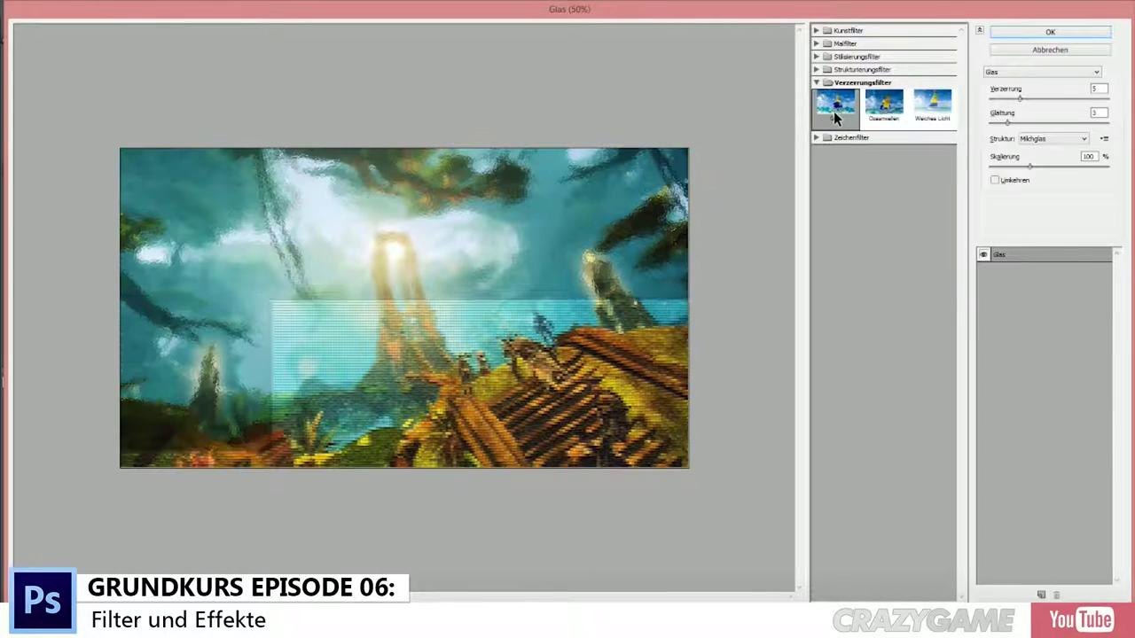
click(884, 110)
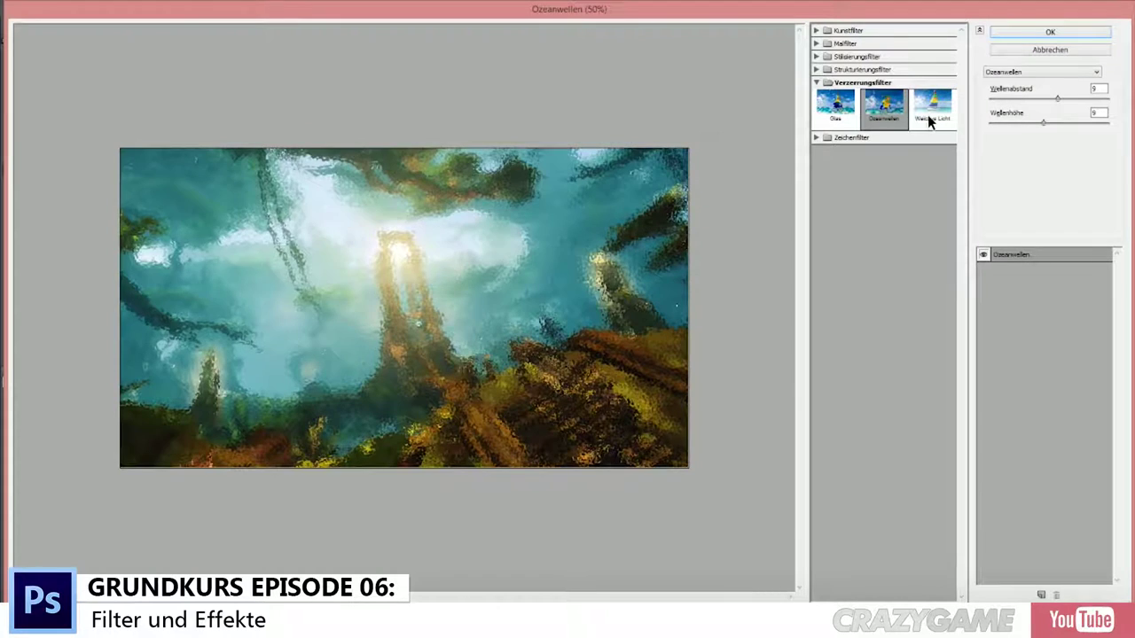
click(929, 116)
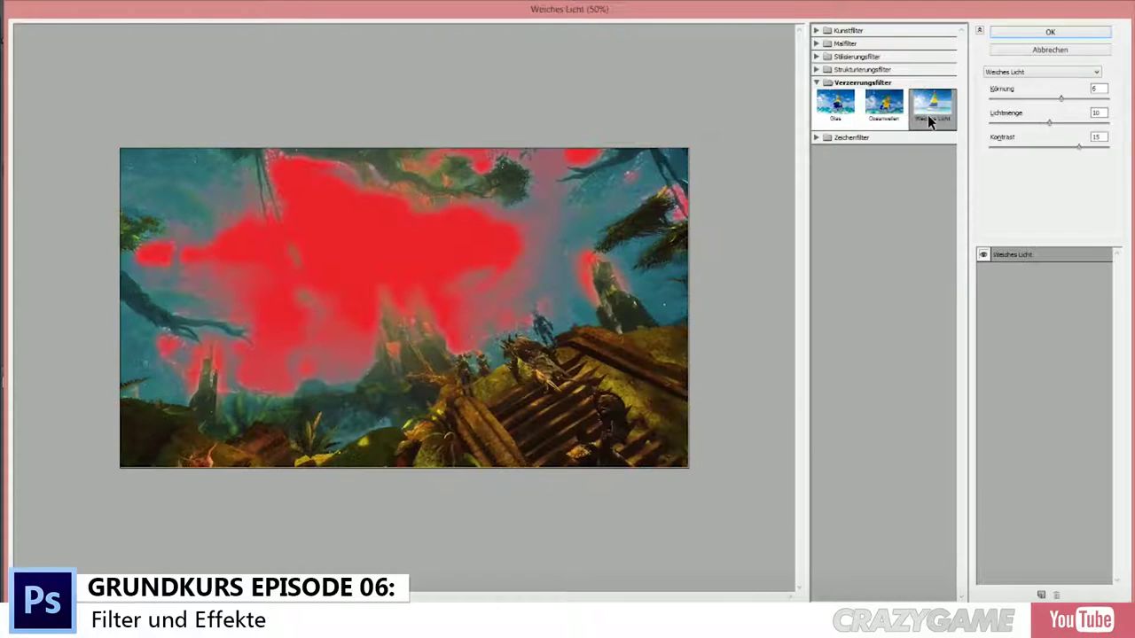
Step: Preview Zeichenfilter effects Basrelief, Chrom, Fotokopie, Rasterungseffekt, Stuck and Strichumsetzung
click(815, 83)
click(816, 95)
click(835, 113)
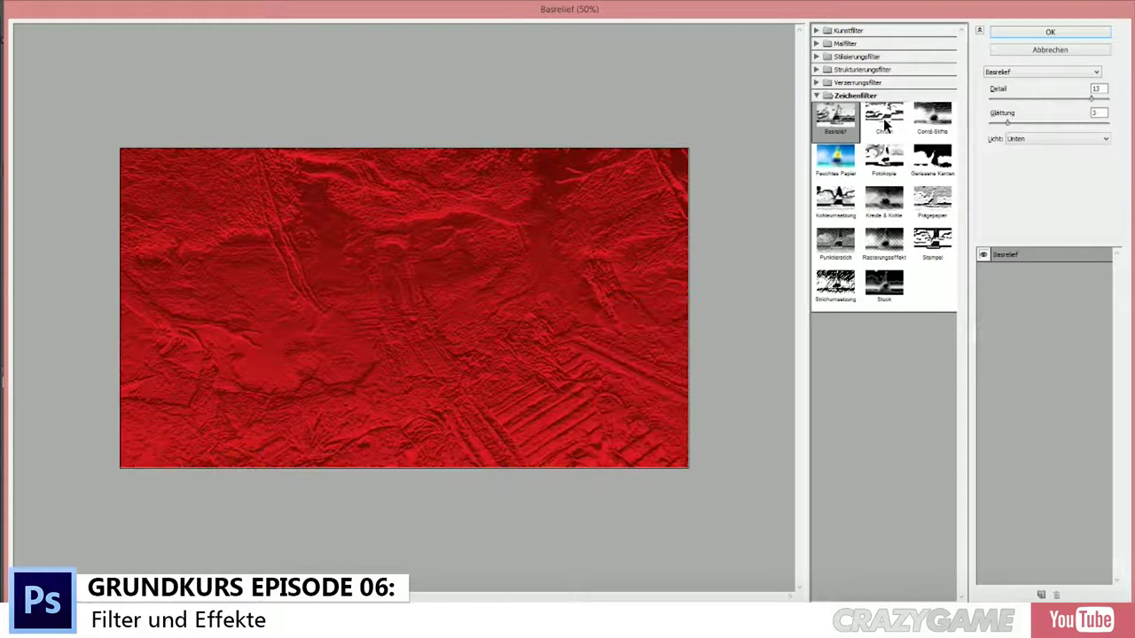
click(884, 112)
click(884, 158)
click(883, 239)
click(883, 288)
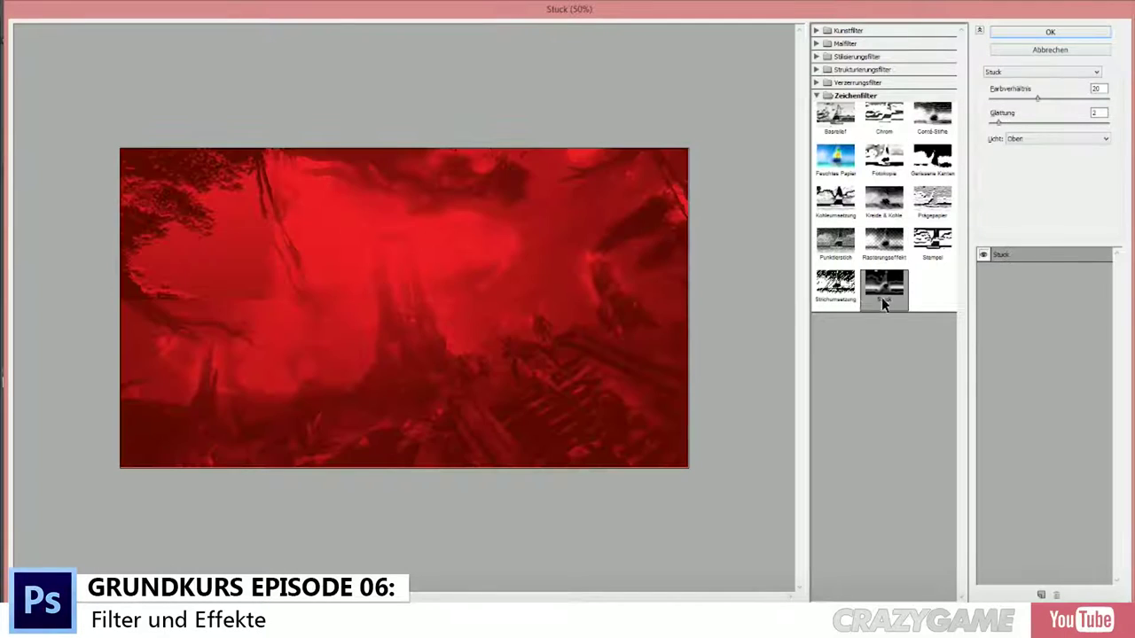
click(835, 282)
click(884, 239)
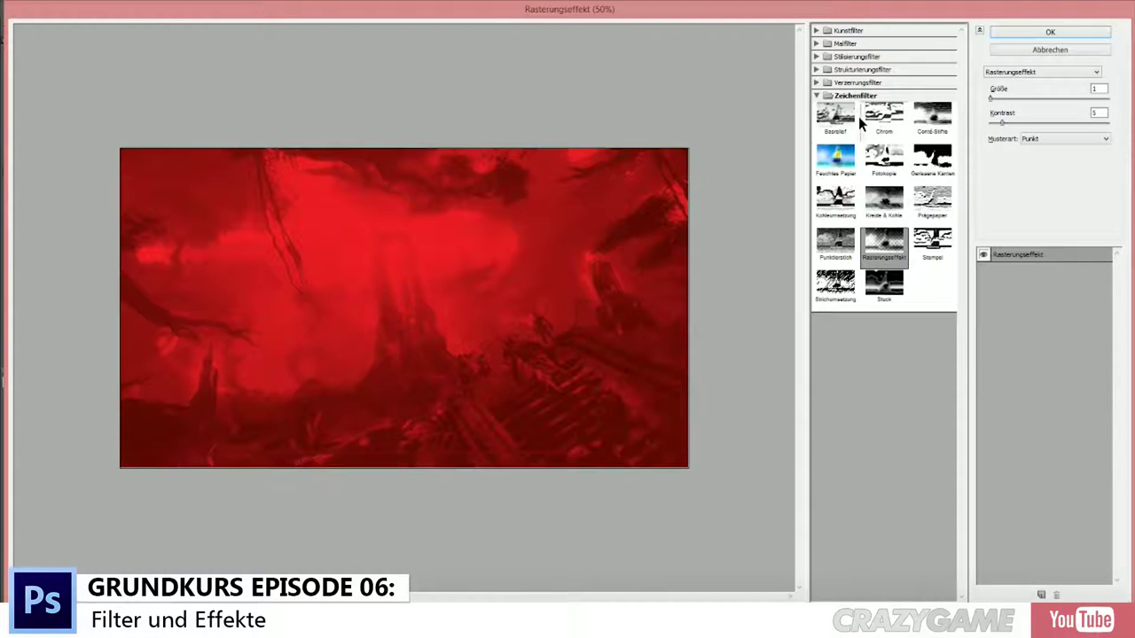
Step: Recheck Aquarell and Mit Struktur versehen, then settle on the Patchwork texture
click(816, 95)
click(816, 31)
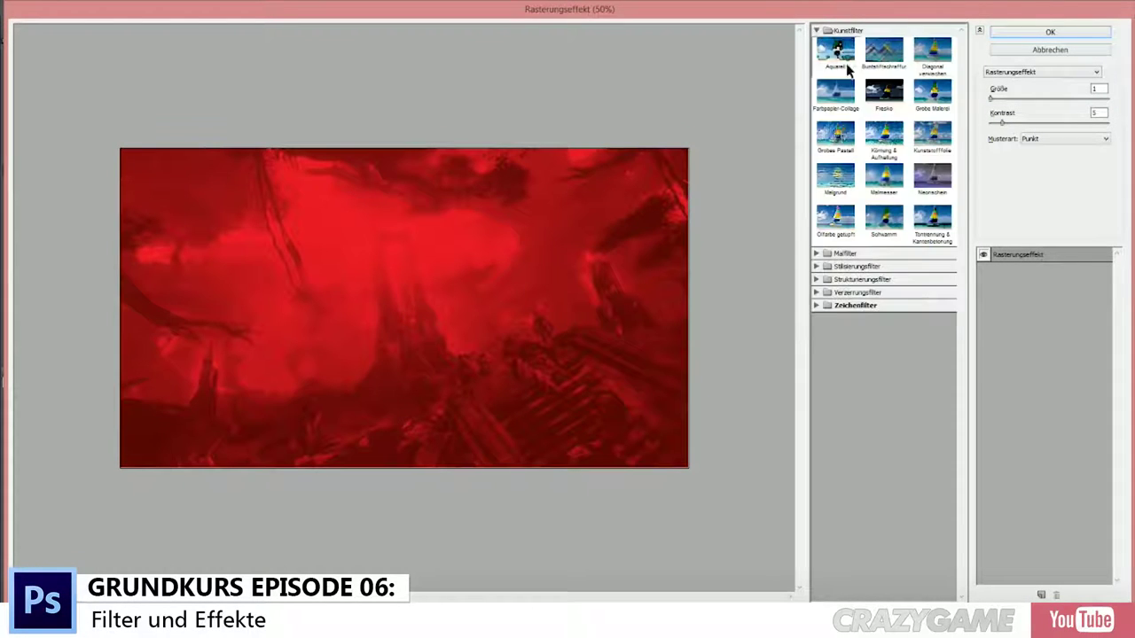
click(833, 51)
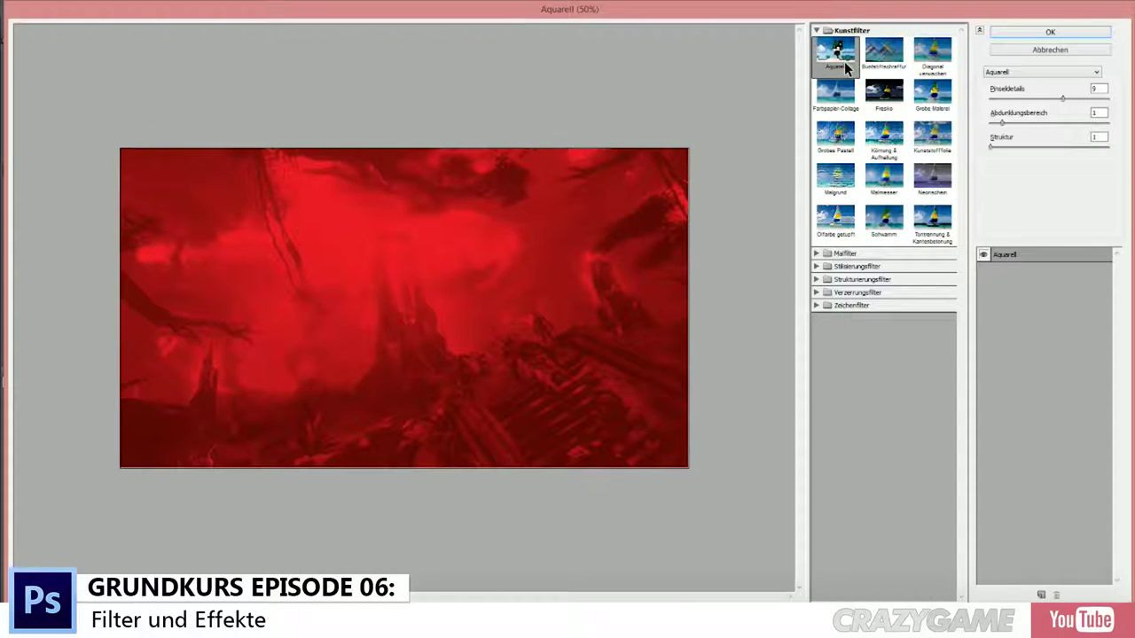
click(816, 30)
click(816, 56)
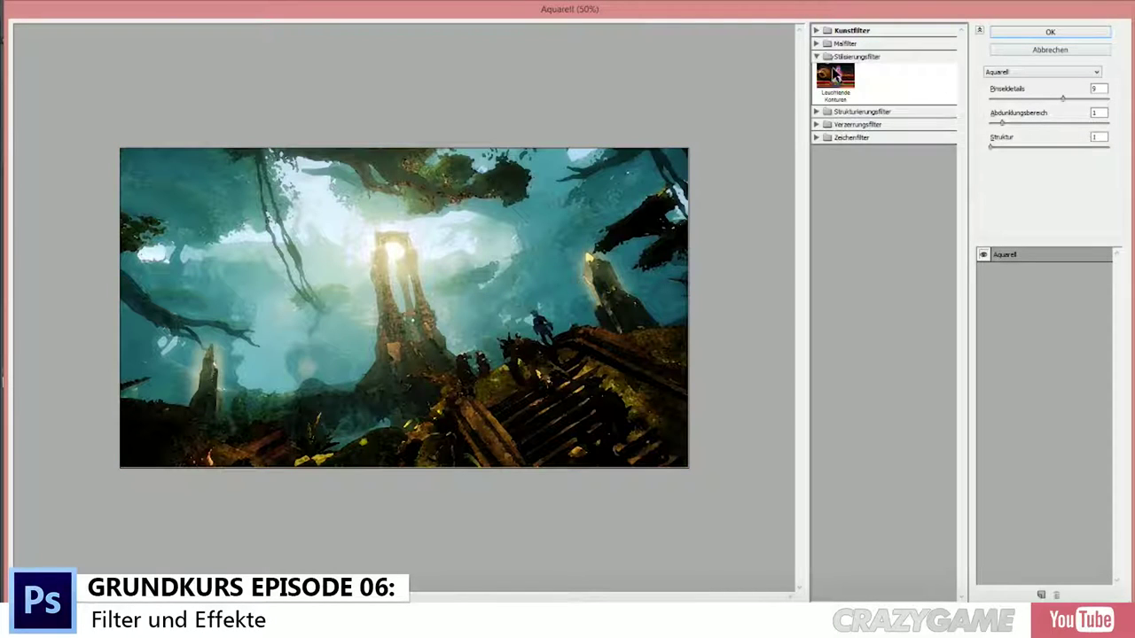
click(816, 56)
click(816, 70)
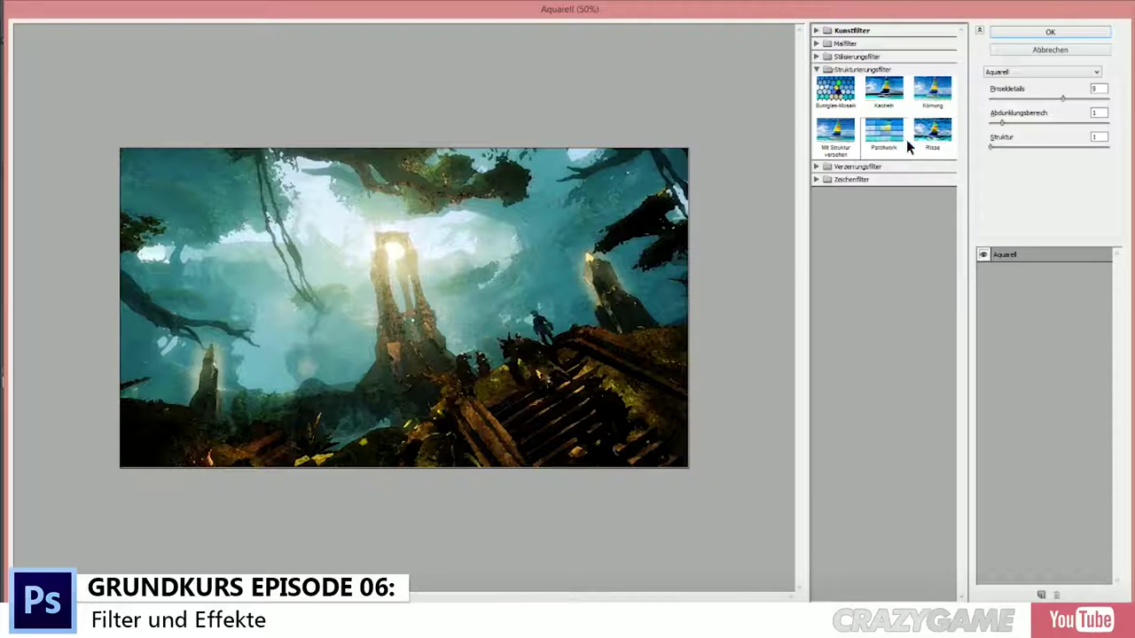
click(838, 133)
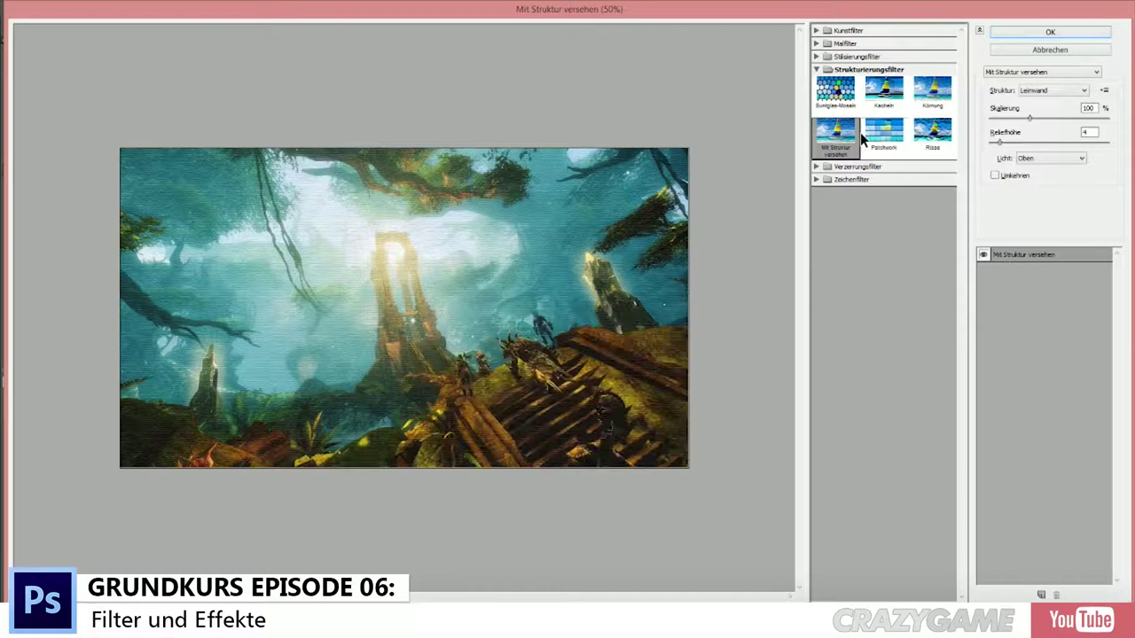
click(883, 131)
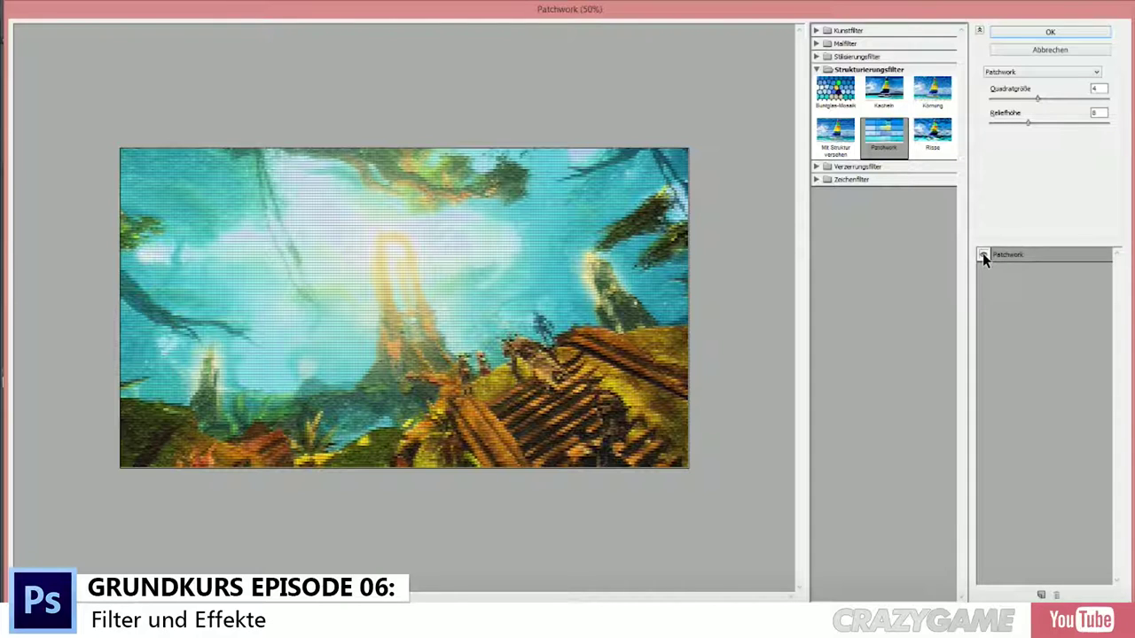
Step: Increase Patchwork Quadratgröße to 8 and push Reliefhöhe much higher
click(1005, 70)
click(1004, 68)
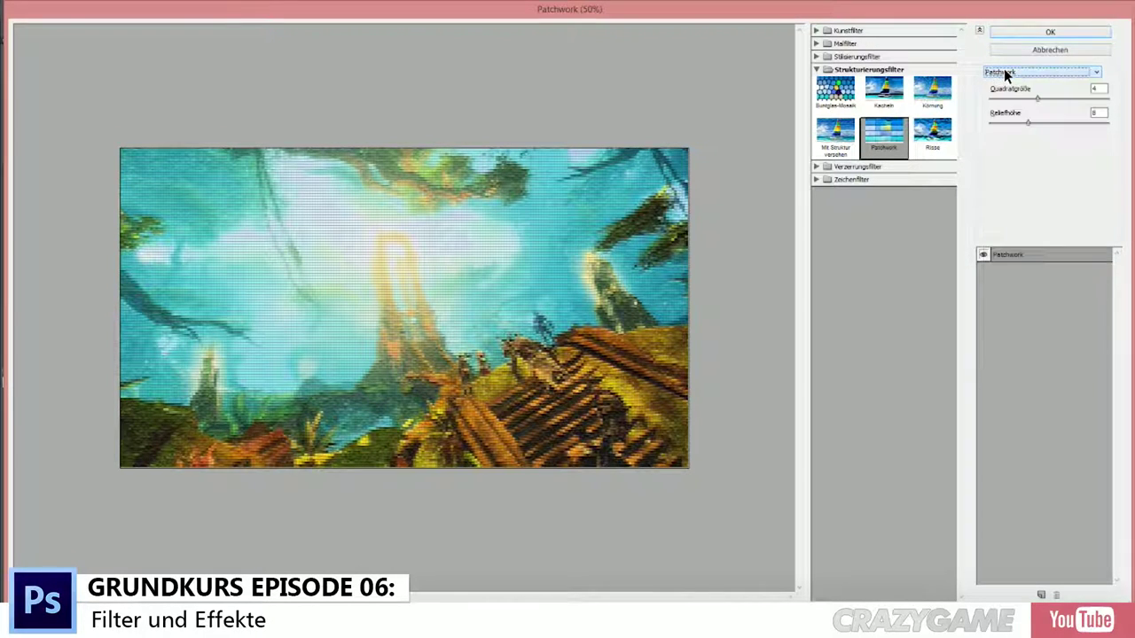
drag(1035, 95, 1085, 97)
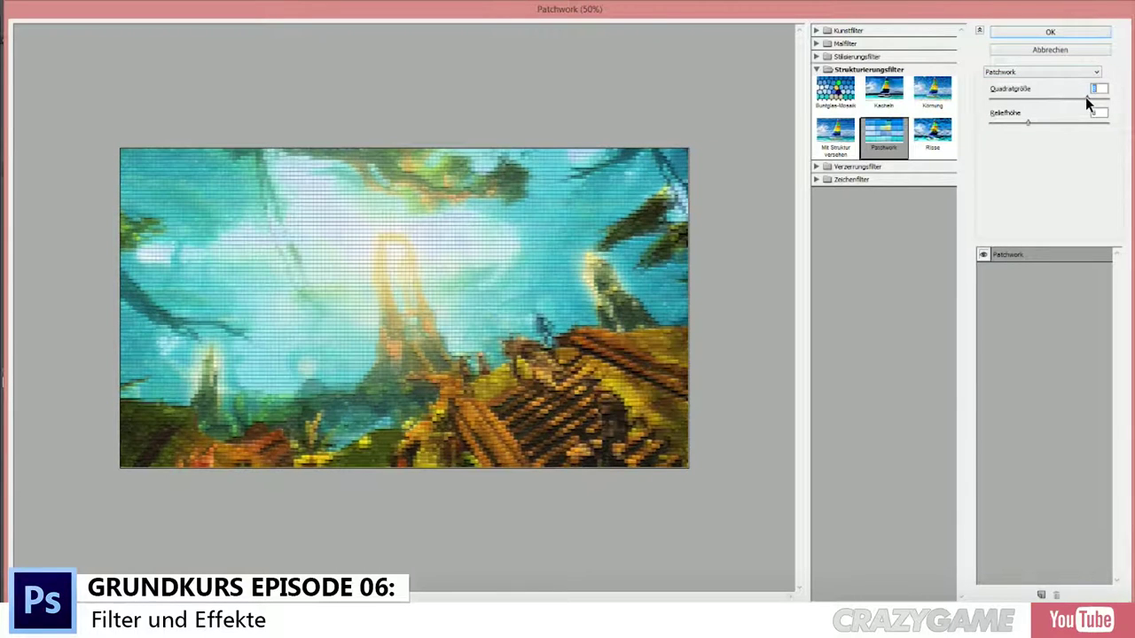
drag(1027, 122, 1003, 125)
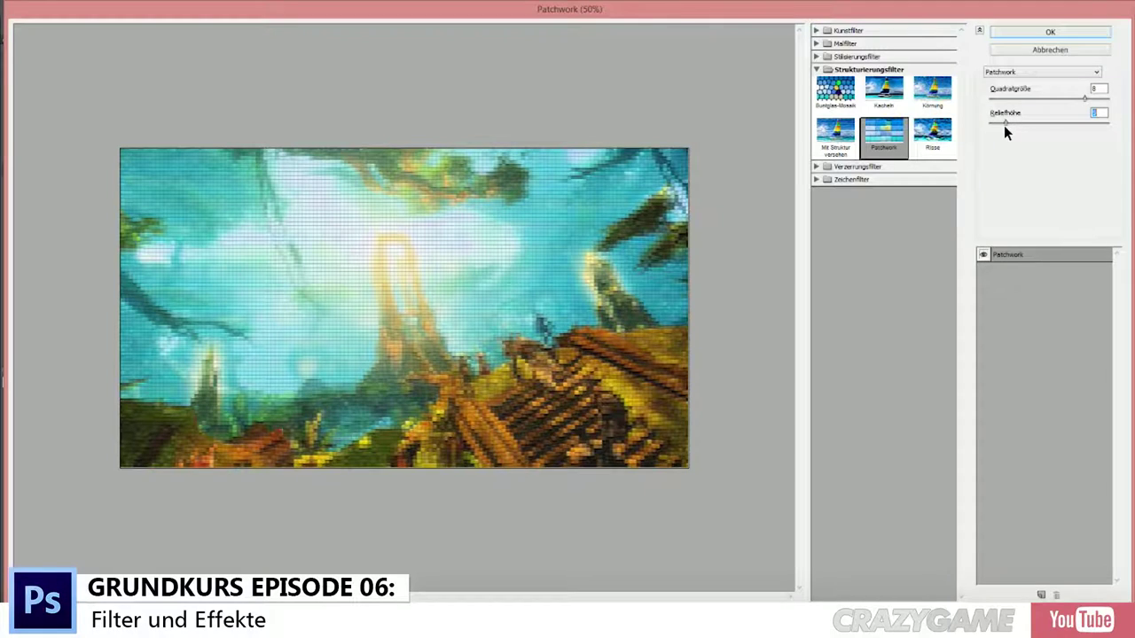
mouse_move(1004, 123)
mouse_down()
mouse_move(1093, 122)
mouse_move(1016, 124)
mouse_up()
mouse_move(1016, 124)
mouse_down()
mouse_move(1055, 123)
mouse_move(1013, 123)
mouse_up()
click(885, 105)
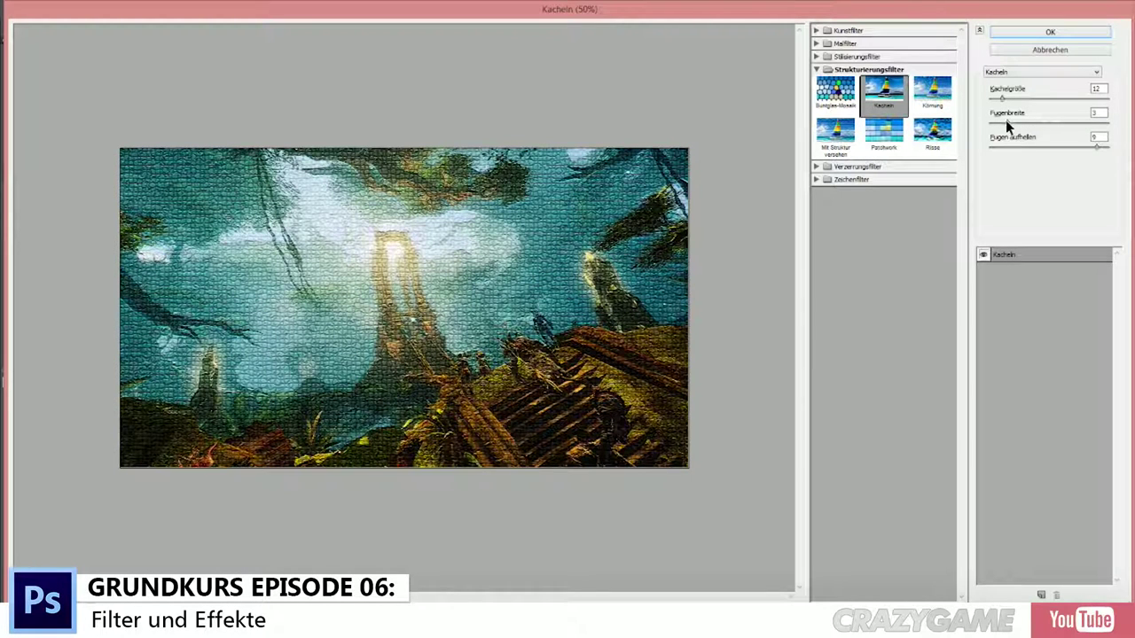
Step: Set Kacheln to tile size 43, Fugenbreite 2 and near-minimal Fugen aufhellen
drag(1000, 97, 1038, 97)
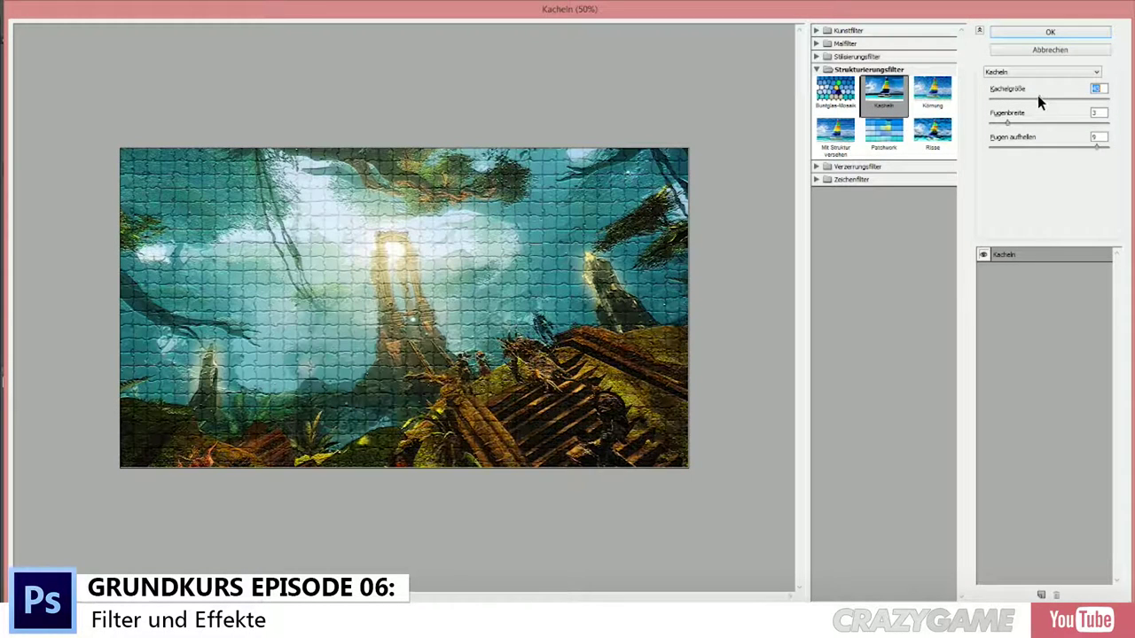
mouse_move(1005, 124)
mouse_down()
mouse_move(1038, 123)
mouse_move(1001, 124)
mouse_up()
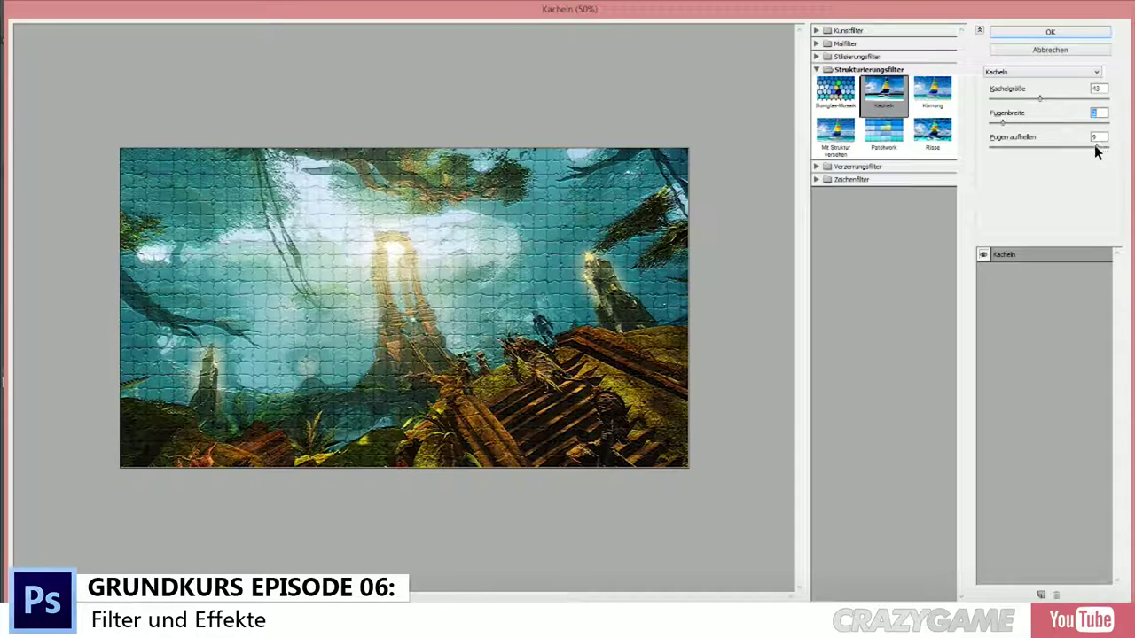
drag(1063, 148, 998, 147)
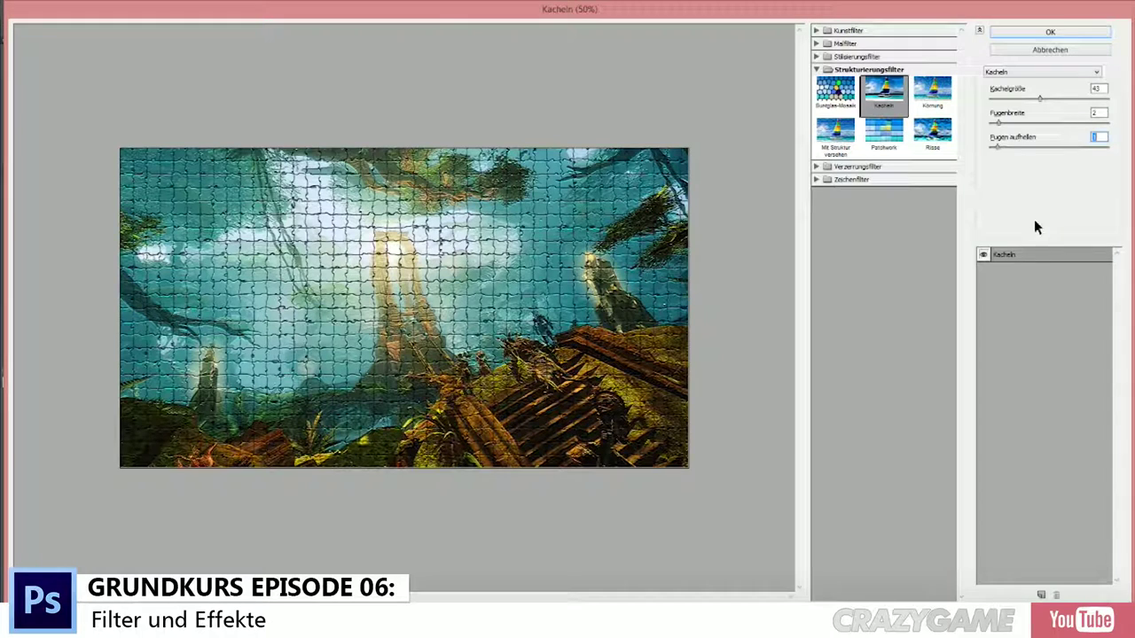
click(1017, 71)
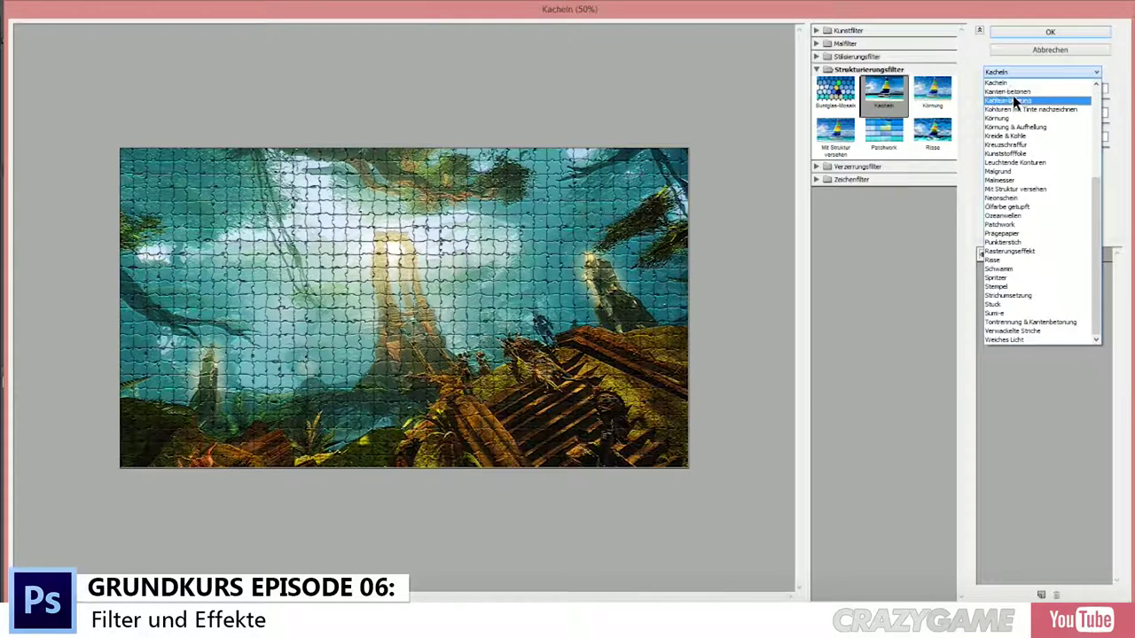
Step: Compare the Kohleumsetzung, Schwamm and Buntstiftschraffur filters from the gallery dropdown
click(1013, 99)
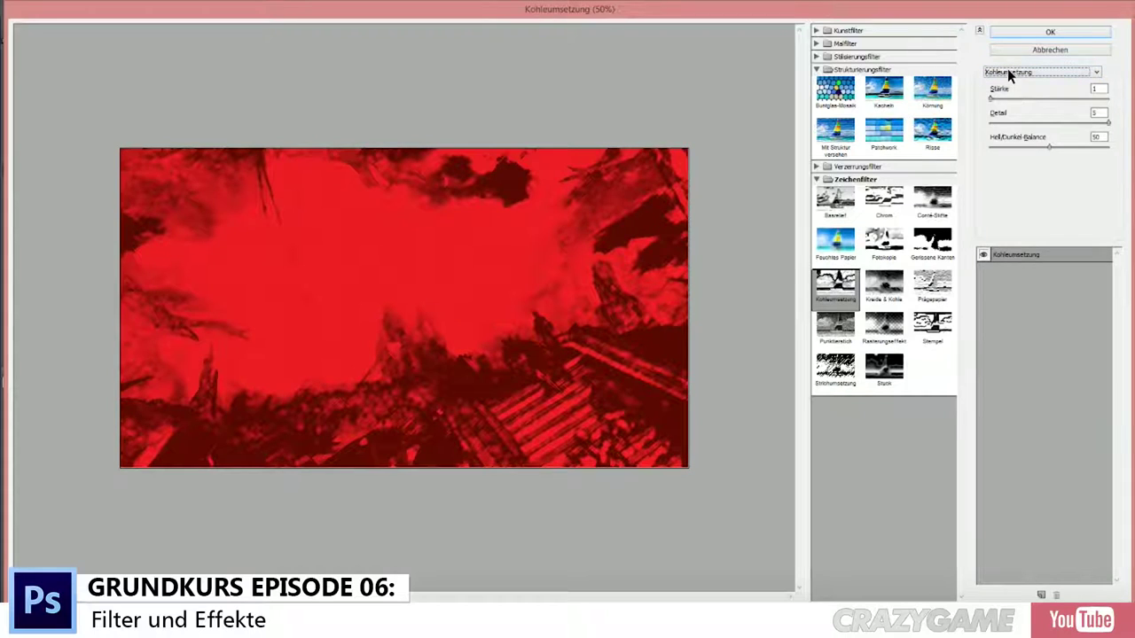
click(1007, 70)
click(1014, 268)
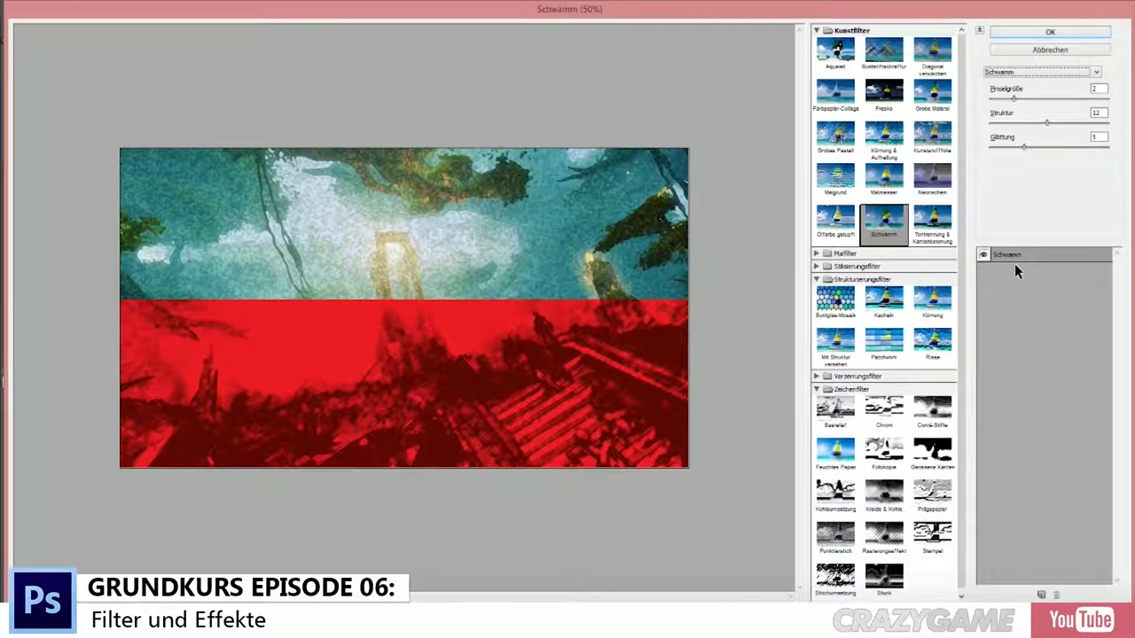
click(1035, 70)
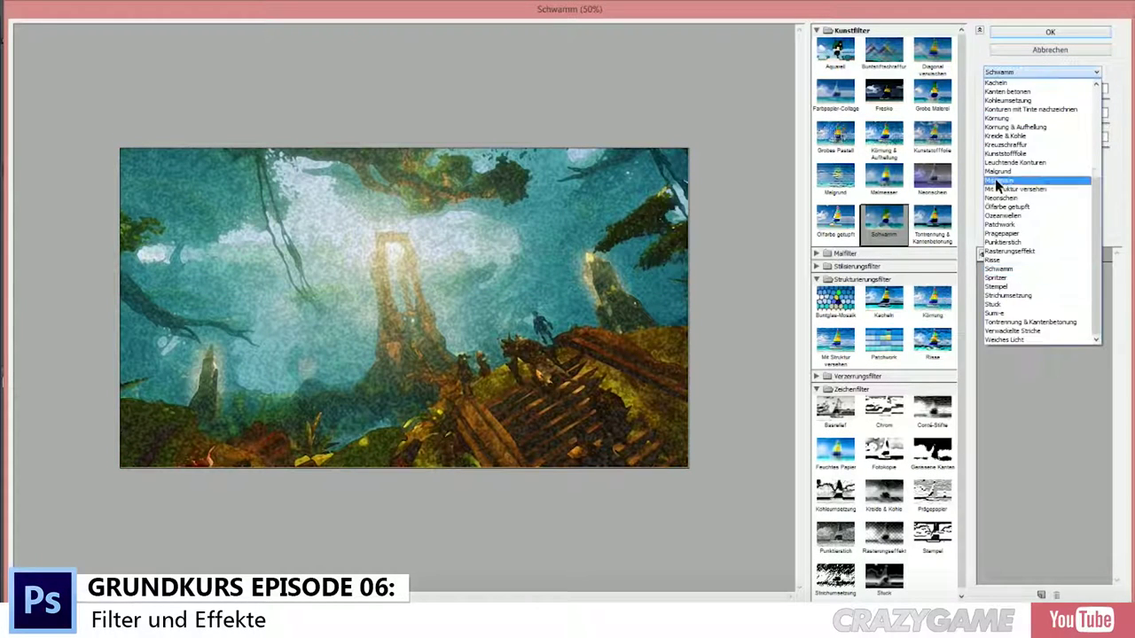
scroll(1046, 217, up, 2)
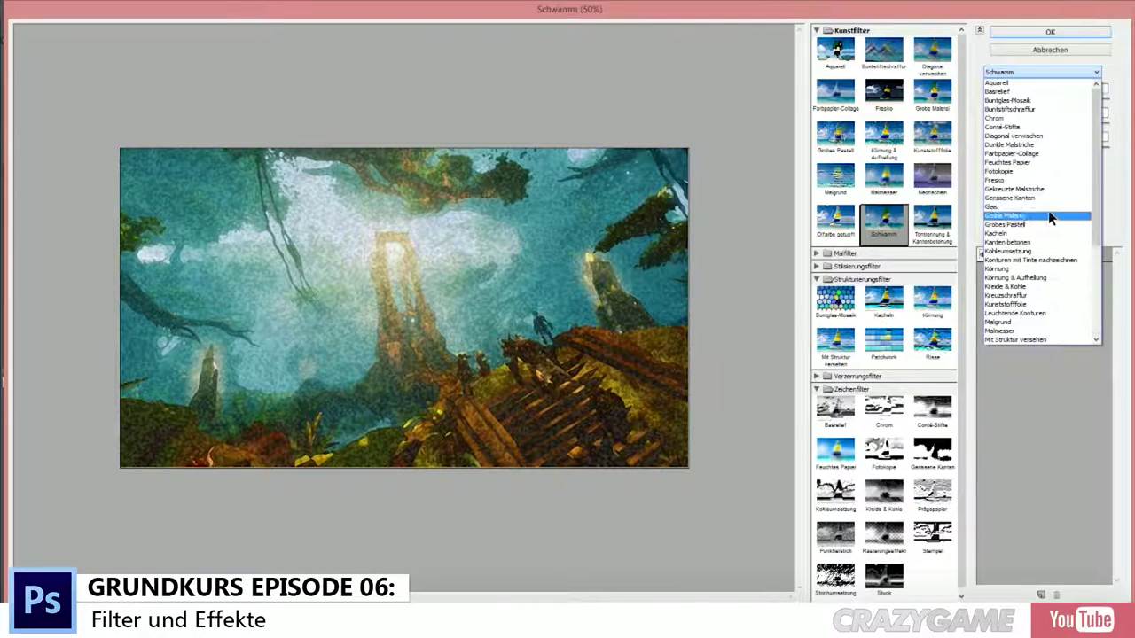
click(1019, 108)
Step: Preview the Buntglas-Mosaik stained-glass filter in the gallery
click(1041, 71)
scroll(1042, 231, down, 4)
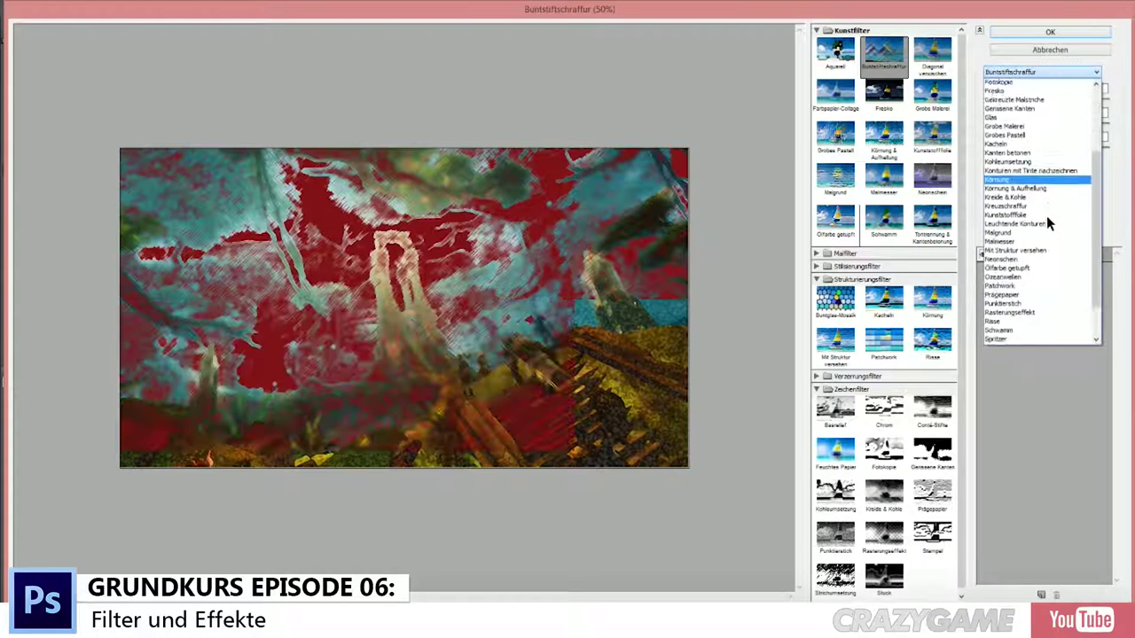
click(1017, 73)
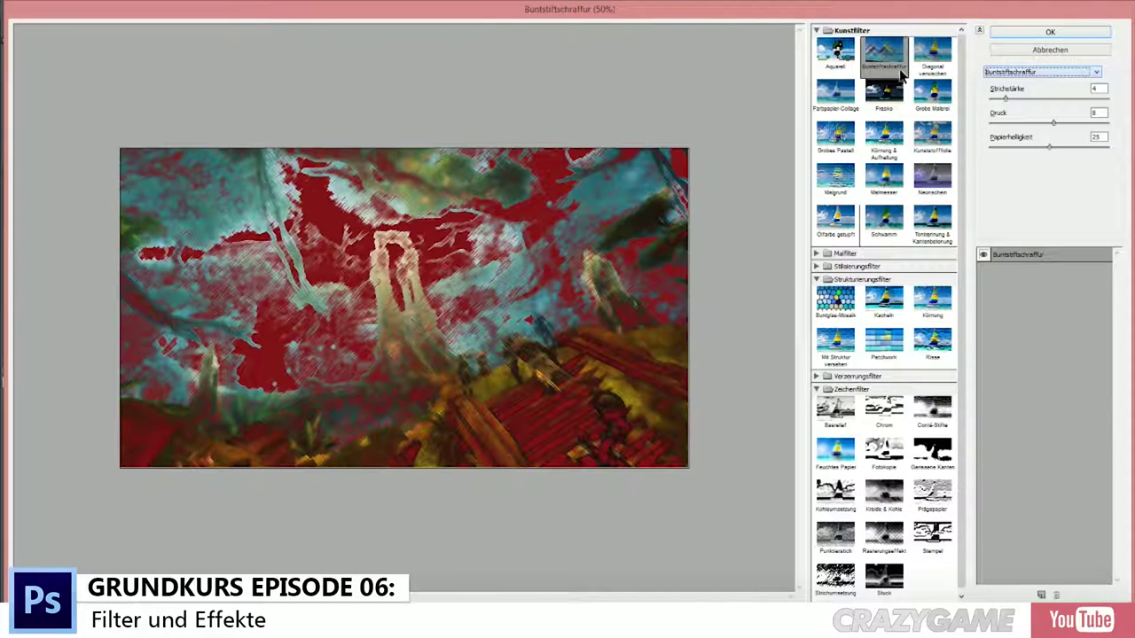
click(932, 53)
click(897, 452)
click(835, 300)
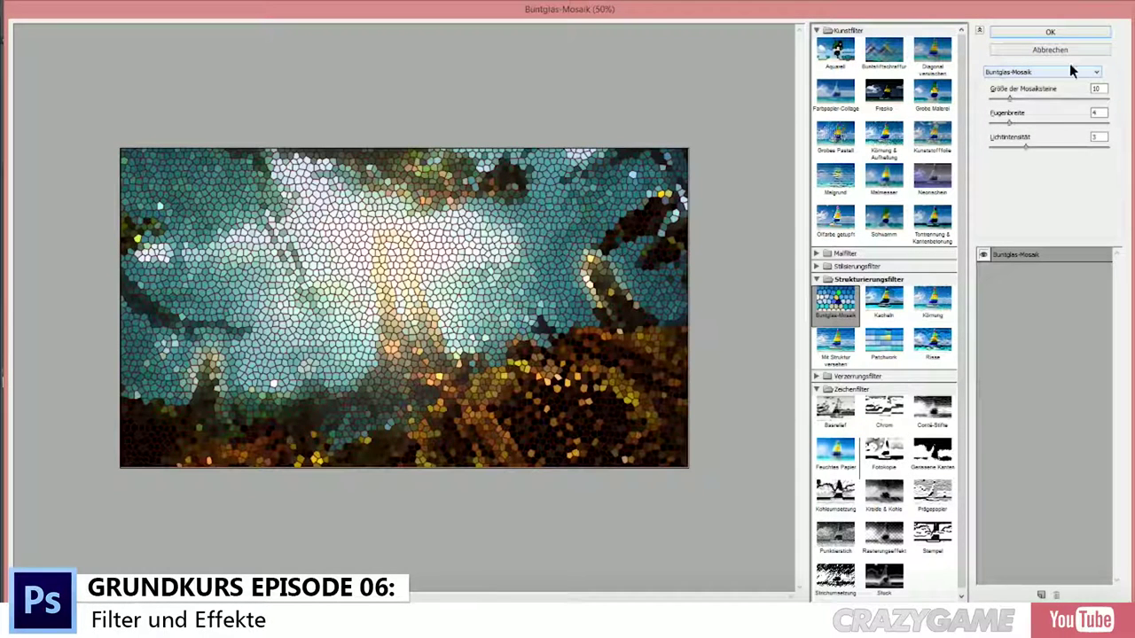
Step: Preview Farbpapier-Collage, then apply Ölfarbe getupft with Bildschärfe 15 and Einfach brush type
click(1052, 72)
click(1009, 138)
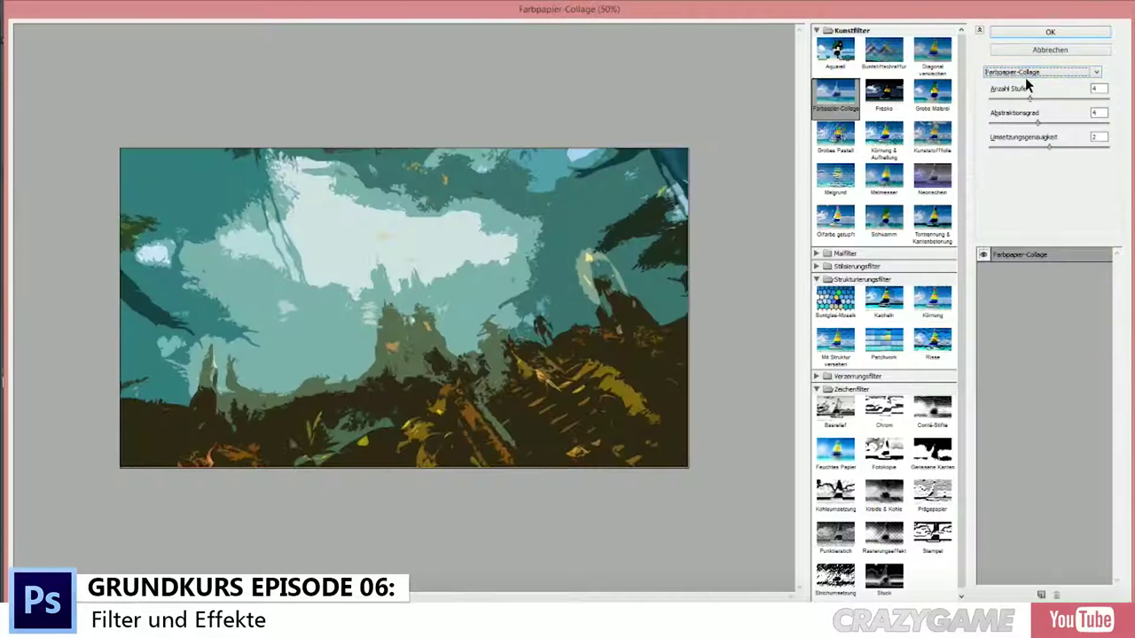
click(1029, 75)
scroll(1033, 169, down, 2)
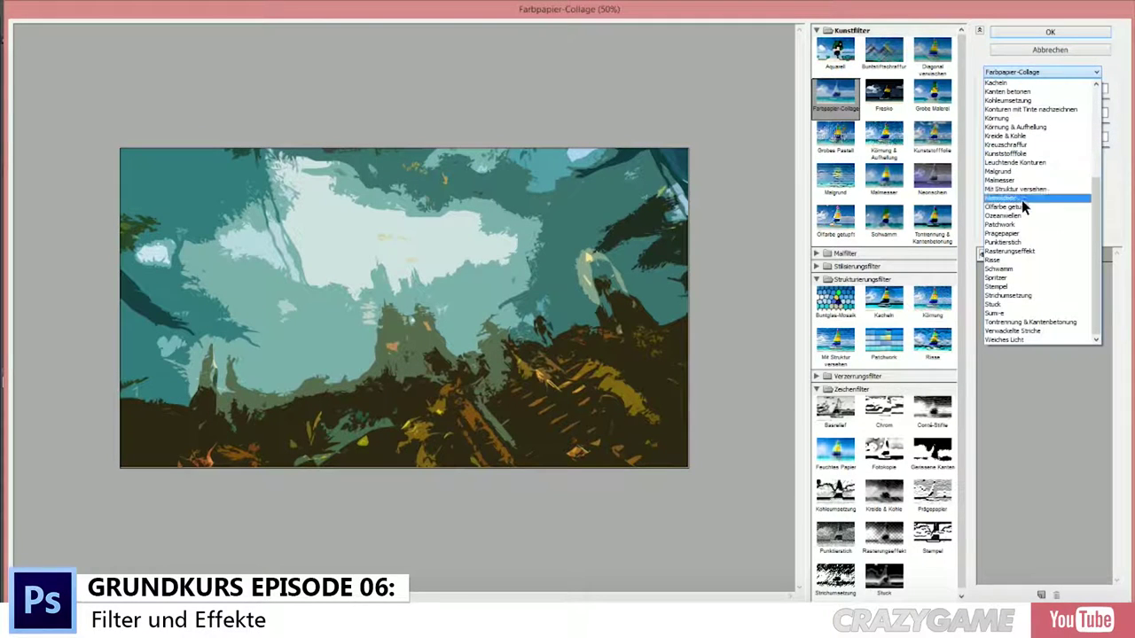
click(1021, 207)
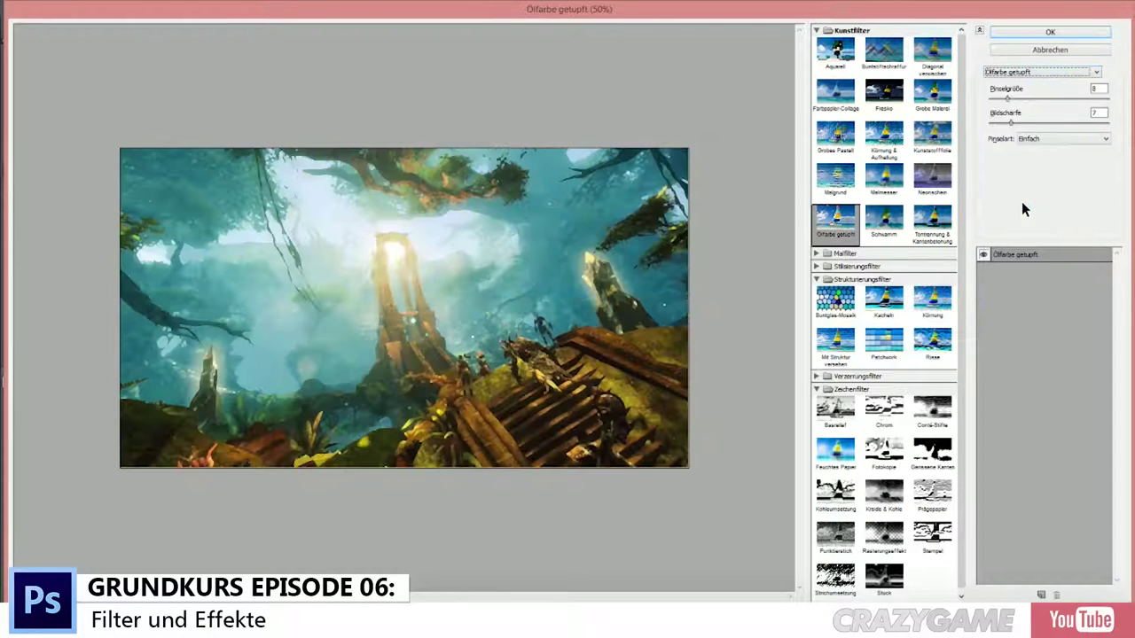
drag(1015, 123, 1034, 123)
click(1035, 139)
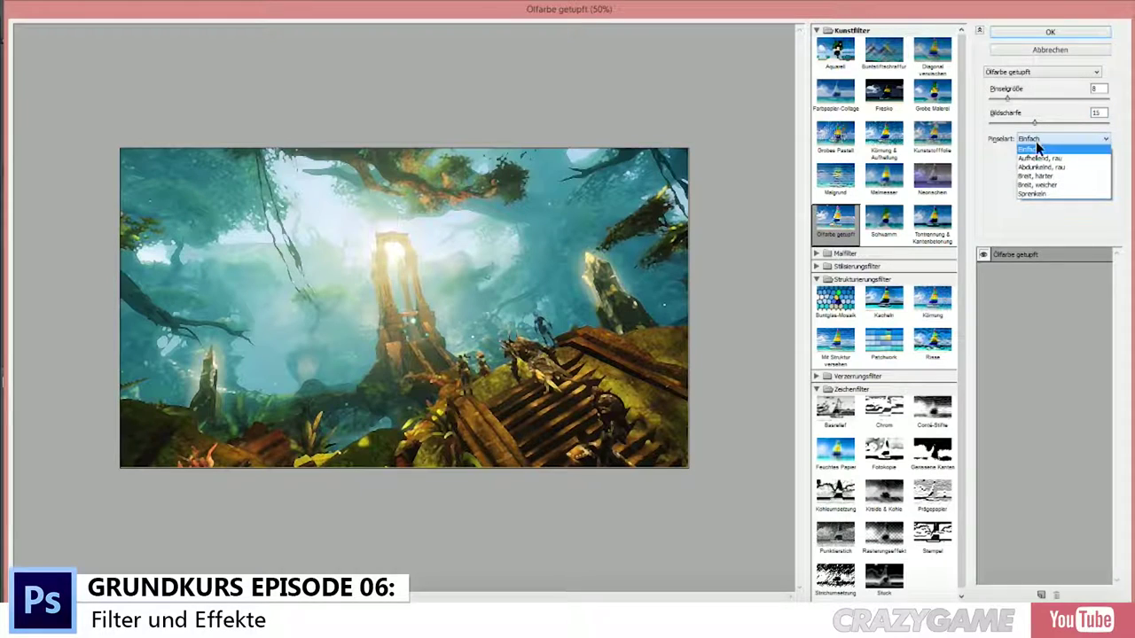
click(1026, 29)
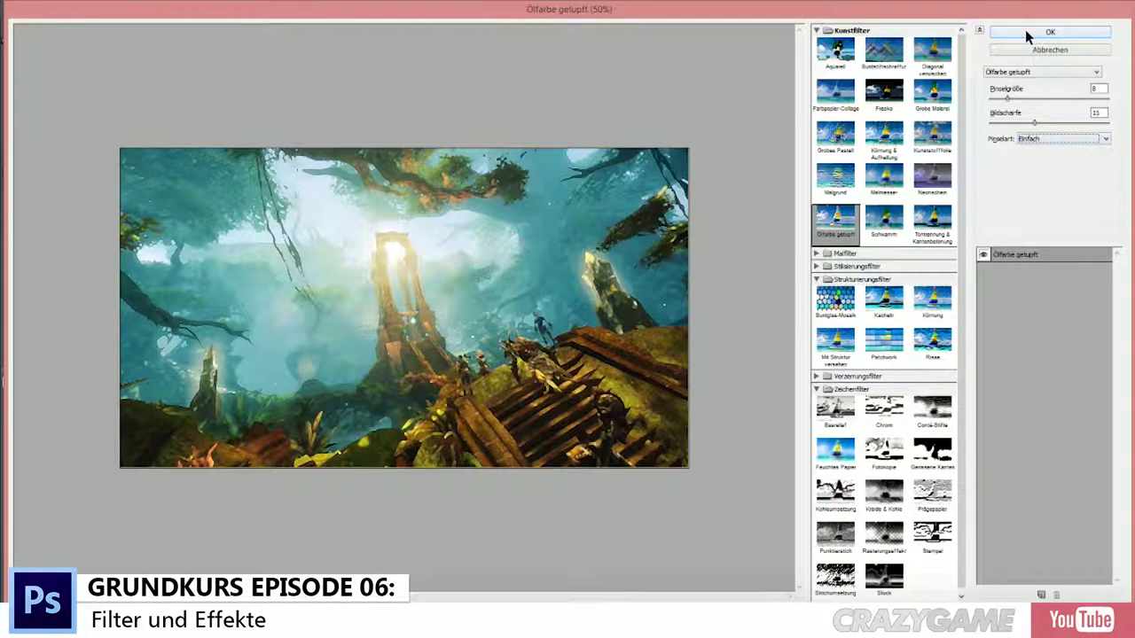
click(1022, 33)
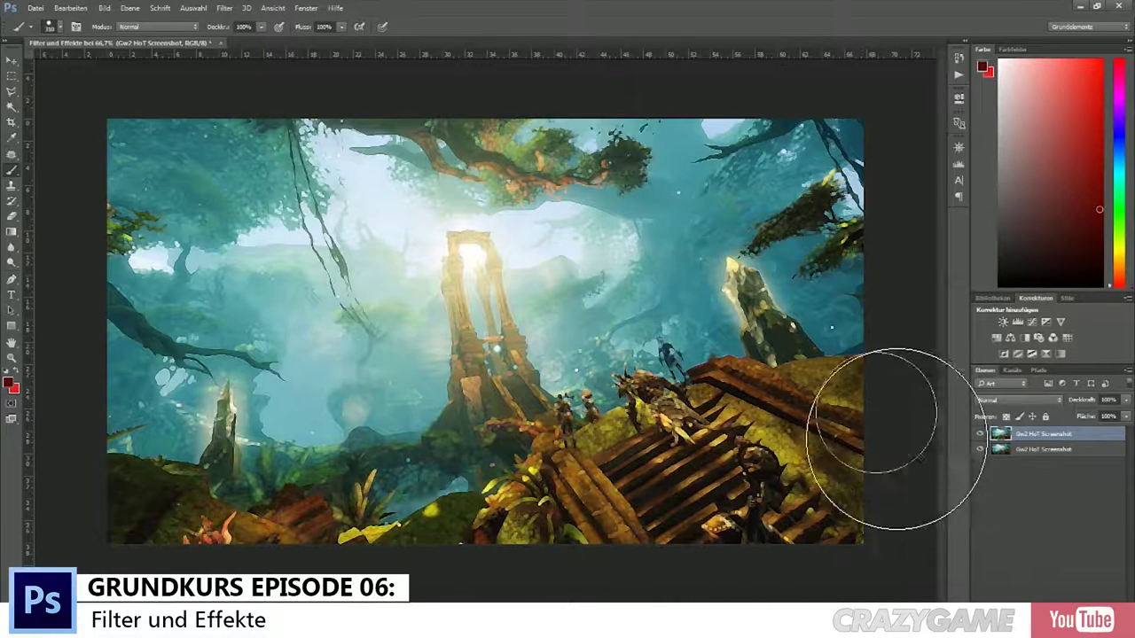
click(232, 8)
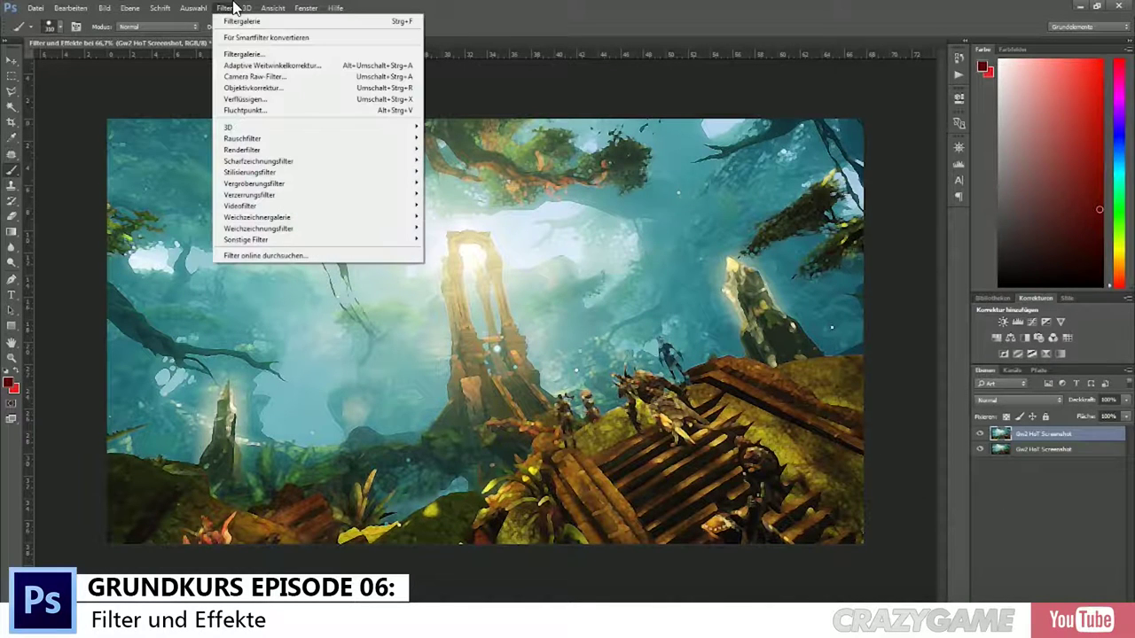
click(241, 54)
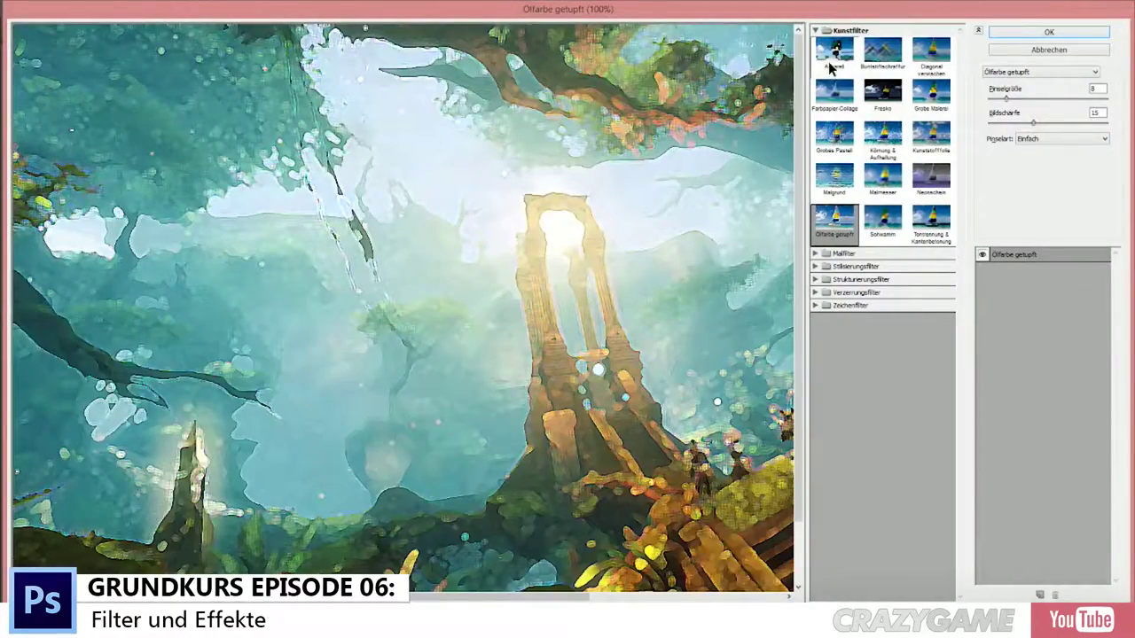
click(832, 69)
click(822, 149)
click(833, 220)
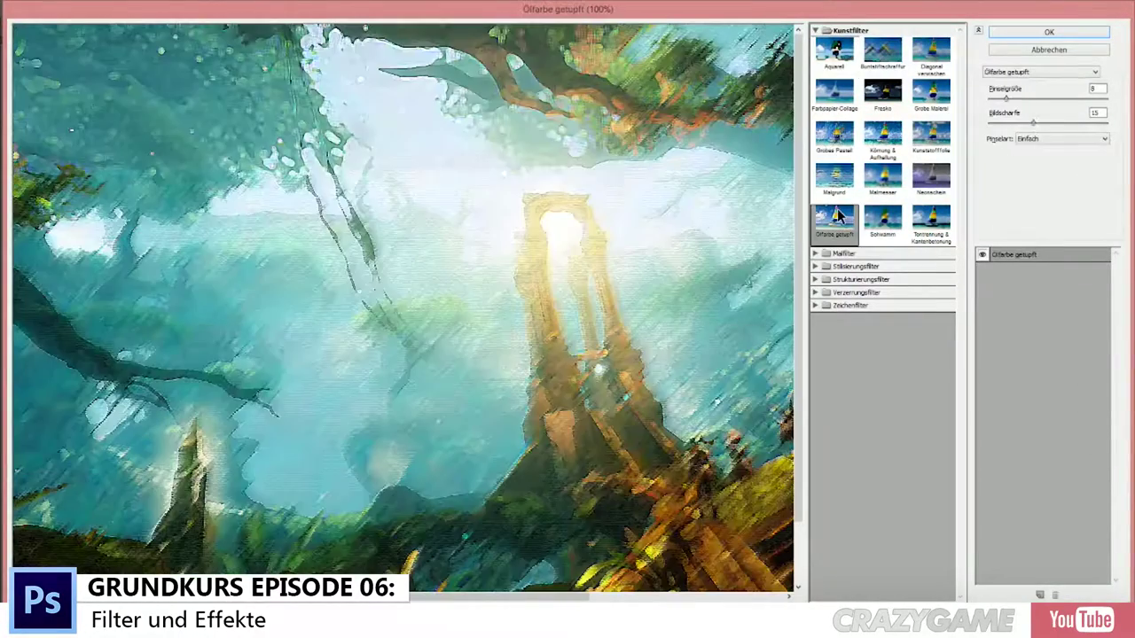
click(846, 253)
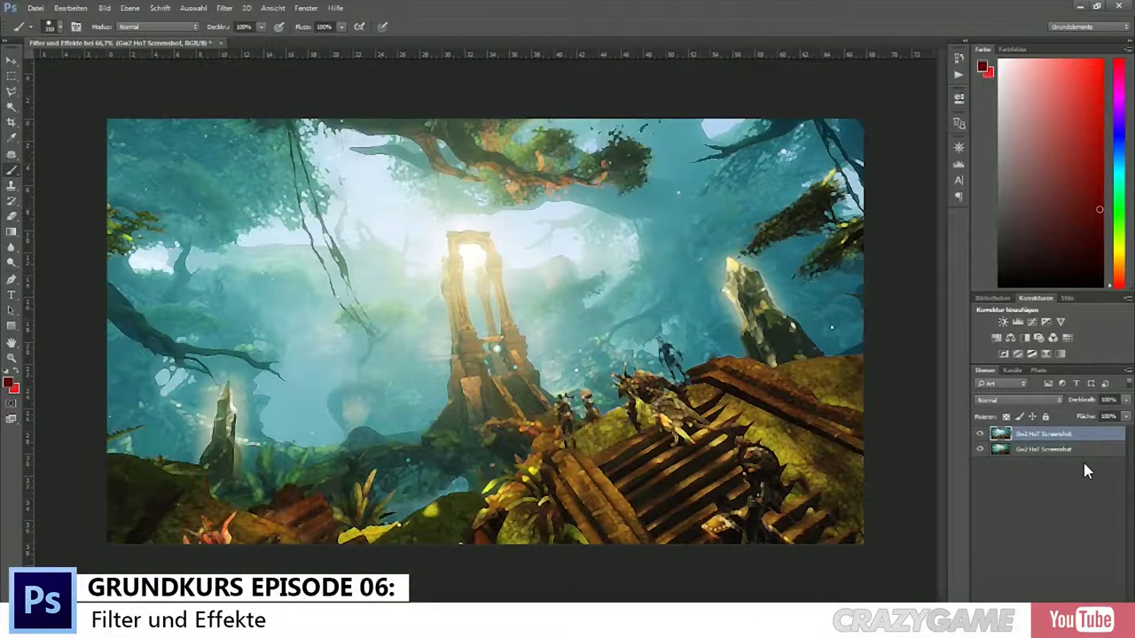
click(1067, 436)
click(981, 435)
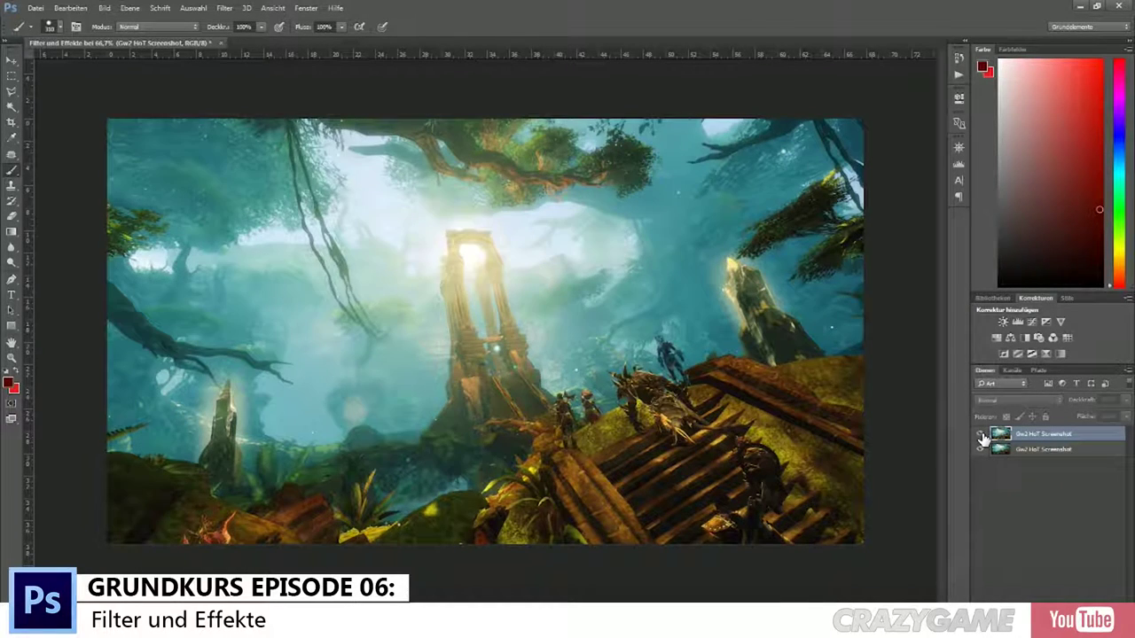
click(980, 435)
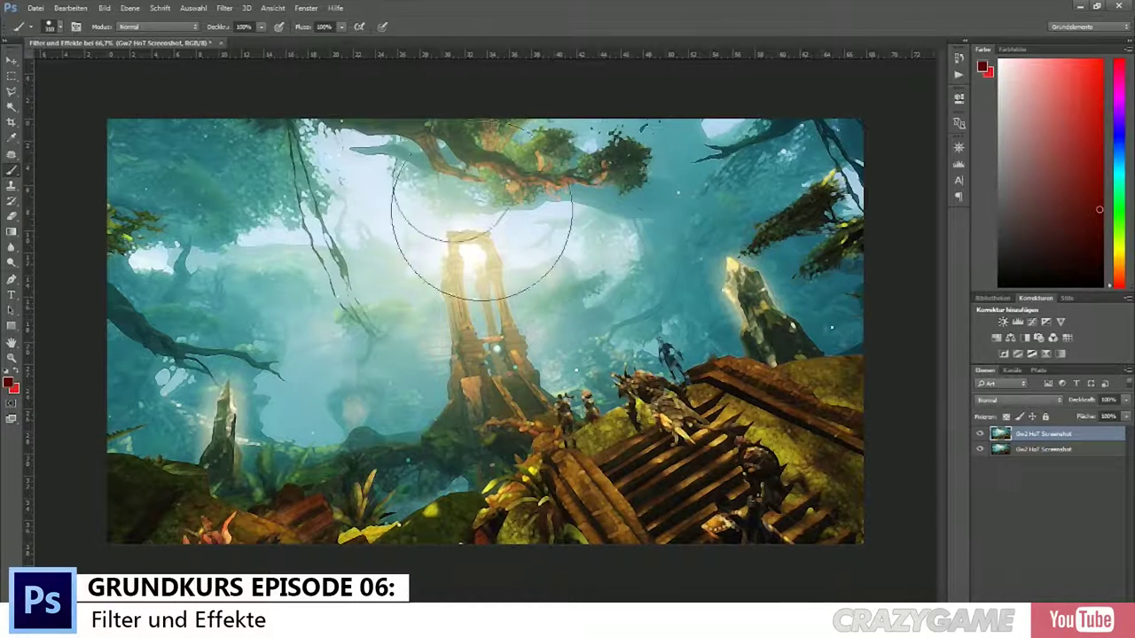
click(225, 8)
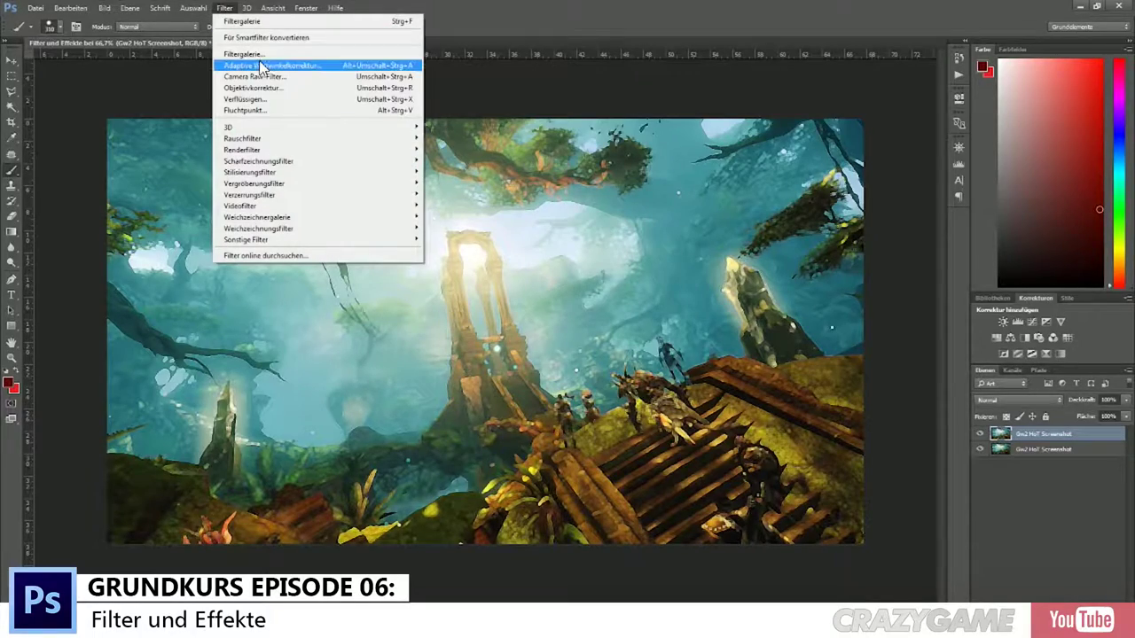
Step: Apply Adaptive Weitwinkelkorrektur with one horizon constraint, using the 15 mm Fischauge correction
click(299, 68)
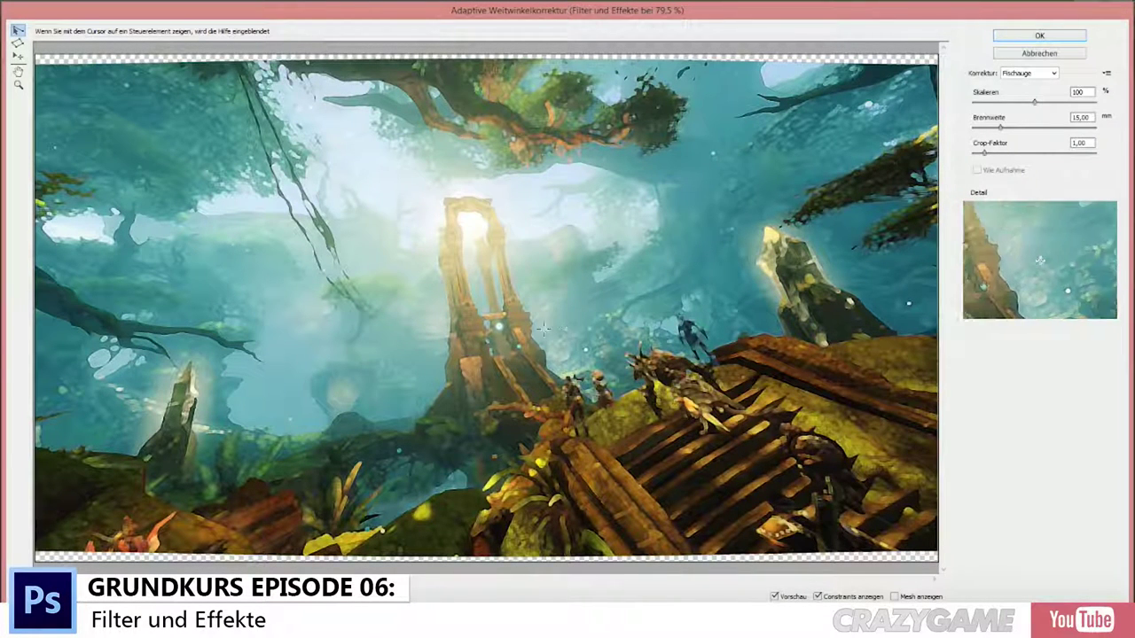
click(770, 327)
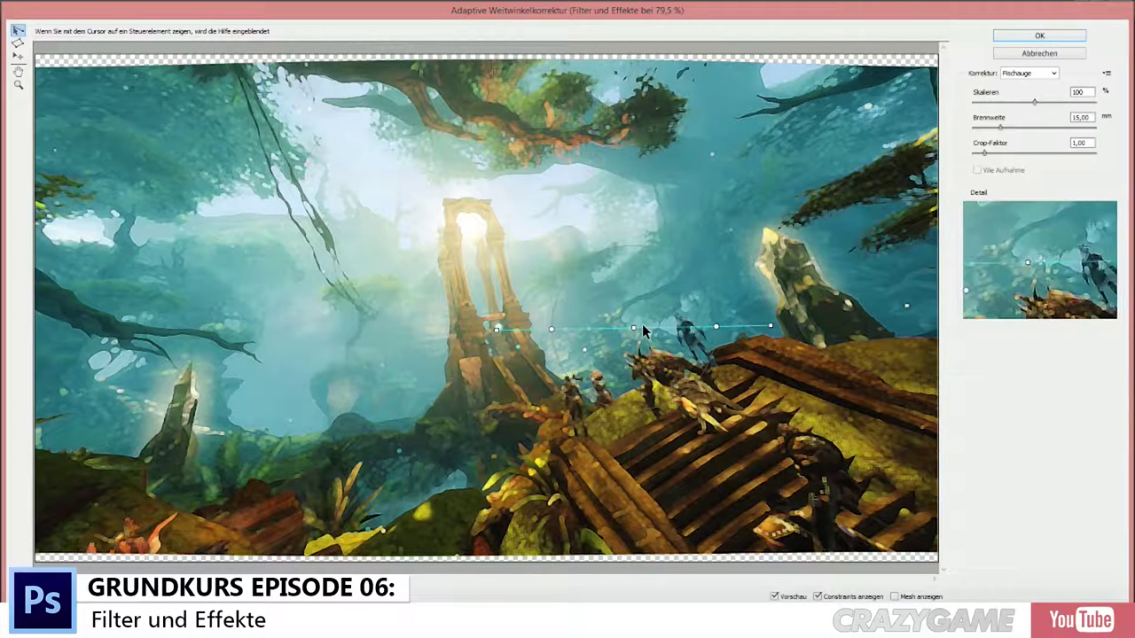
click(1009, 54)
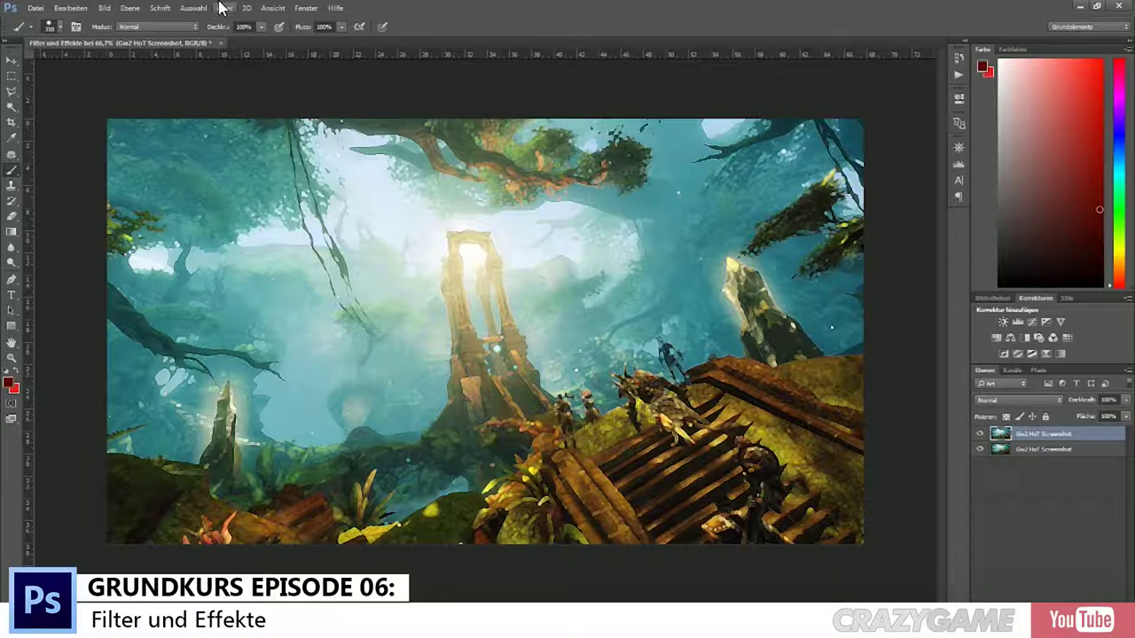
Step: Open Camera Raw-Filter from the Filter menu and reposition its window
click(222, 7)
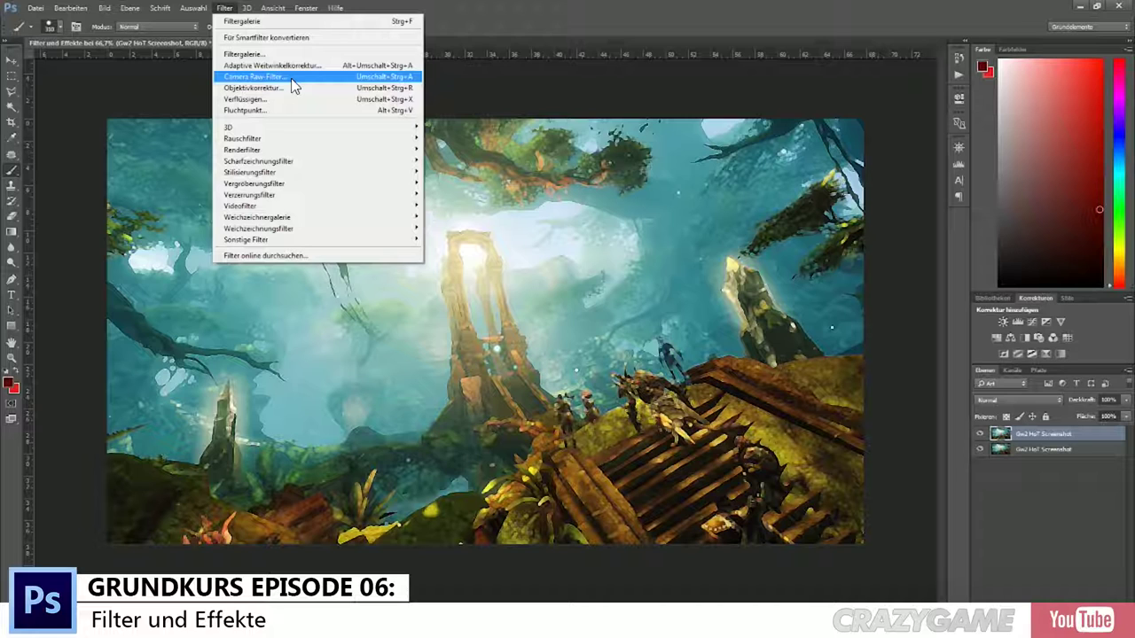
click(291, 78)
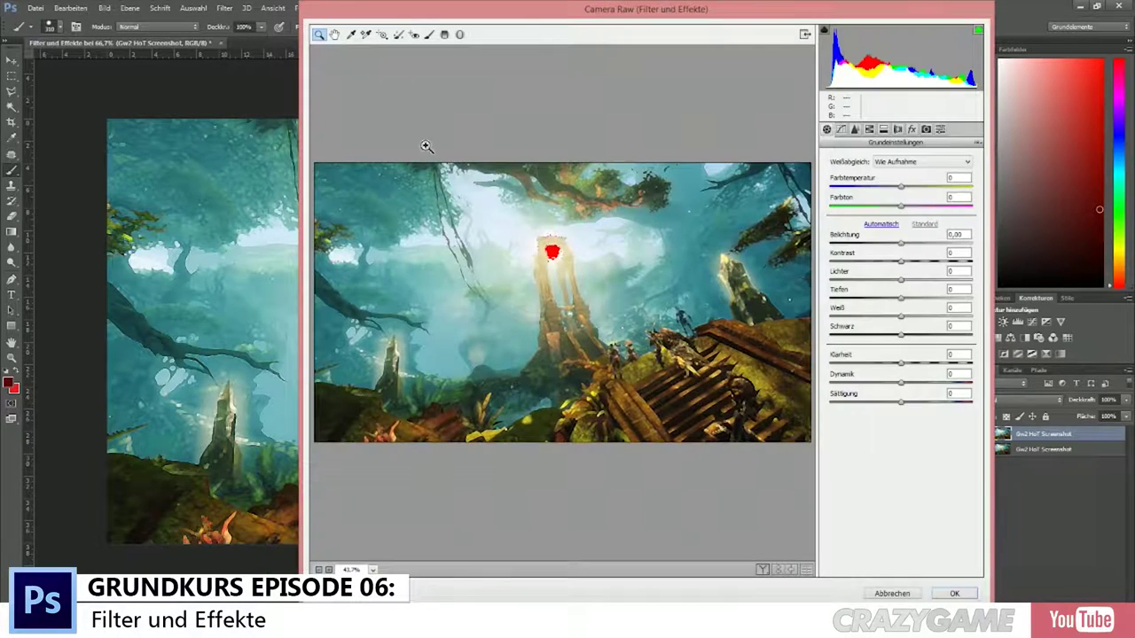
drag(521, 14, 370, 41)
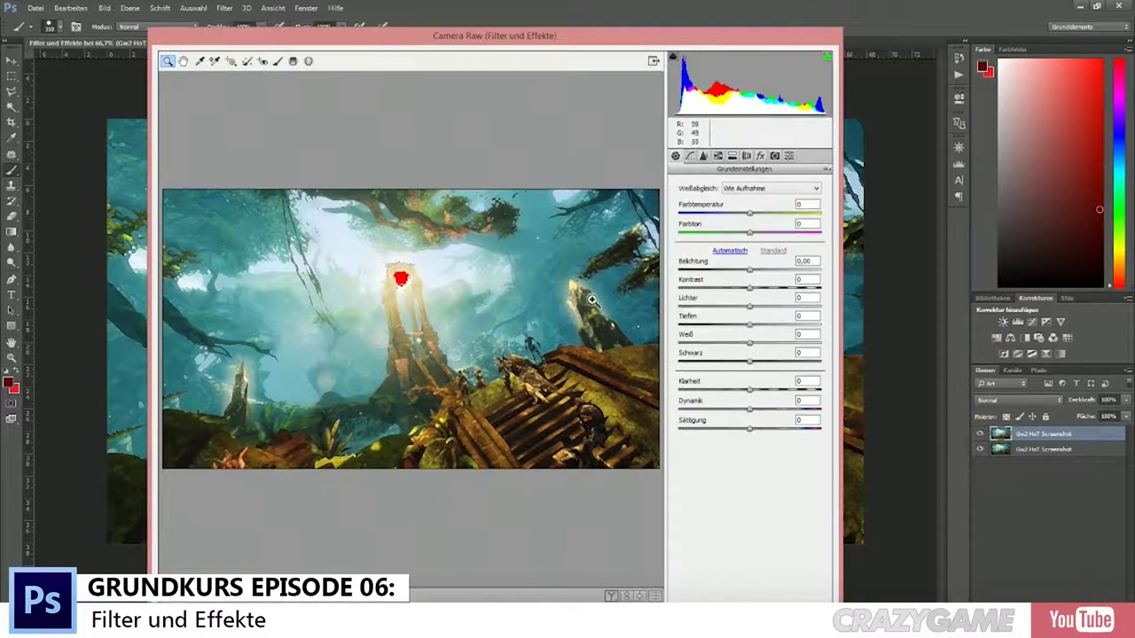
drag(438, 38, 461, 12)
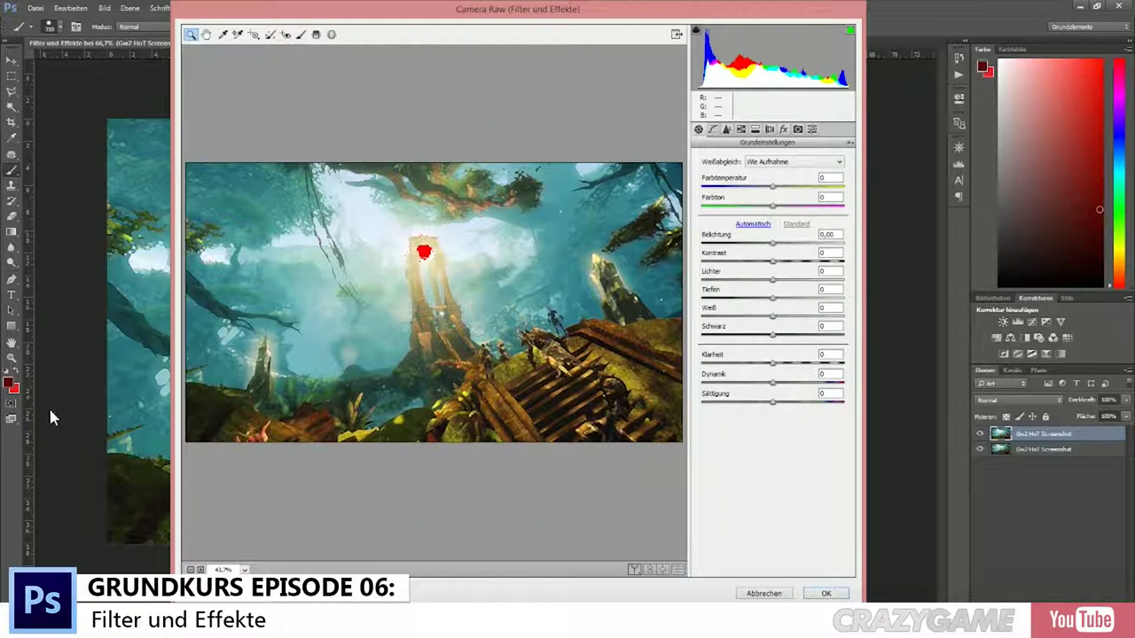
Step: Cool the temperature, raise Belichtung to +1,00 and shift Farbton toward magenta
mouse_move(769, 207)
mouse_down()
mouse_move(735, 206)
mouse_move(789, 182)
mouse_move(745, 180)
mouse_up()
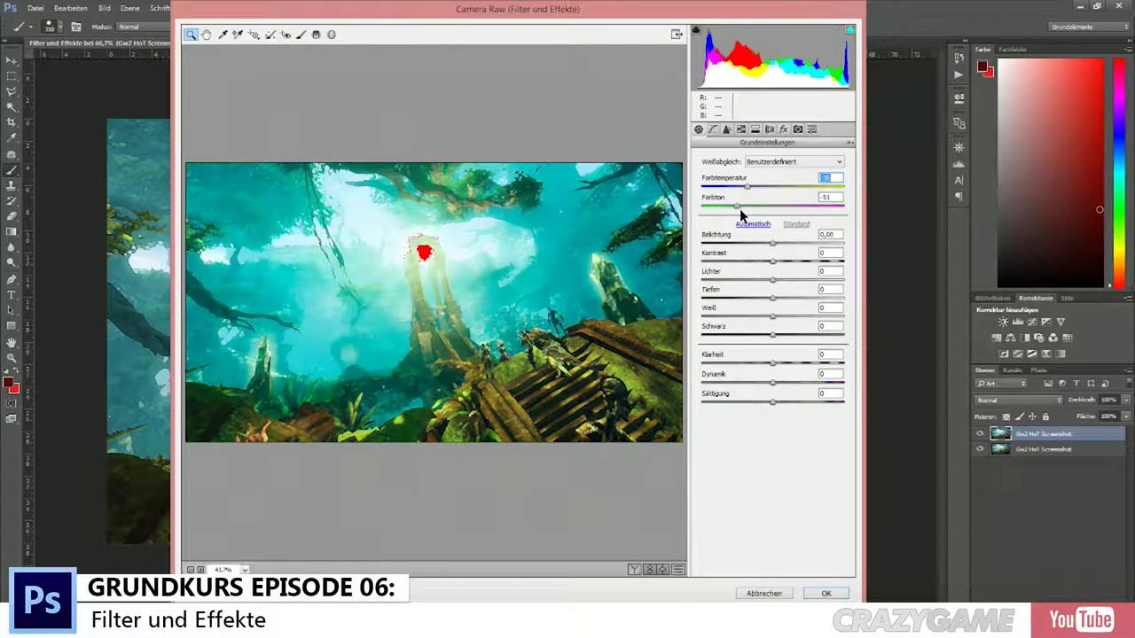
mouse_move(773, 243)
mouse_down()
mouse_move(786, 243)
mouse_move(747, 261)
mouse_move(791, 279)
mouse_move(741, 296)
mouse_move(794, 316)
mouse_move(752, 335)
mouse_move(778, 363)
mouse_up()
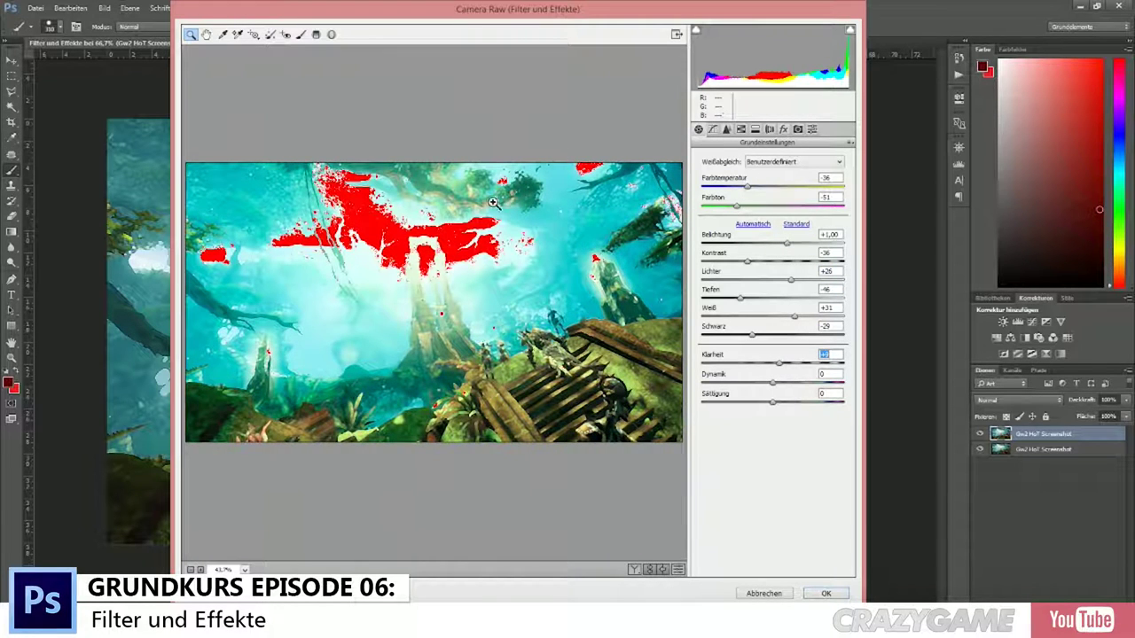
drag(334, 193, 363, 209)
scroll(489, 219, down, 2)
scroll(557, 227, down, 2)
scroll(473, 223, down, 2)
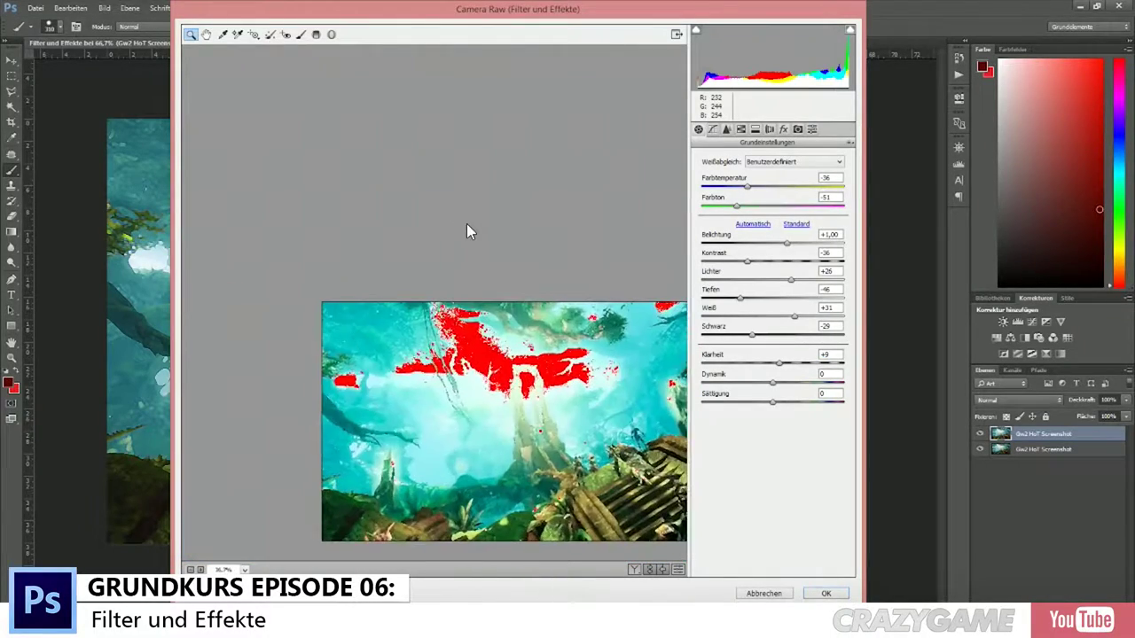
scroll(467, 229, down, 1)
mouse_move(736, 206)
mouse_down()
mouse_move(794, 206)
mouse_move(773, 185)
mouse_up()
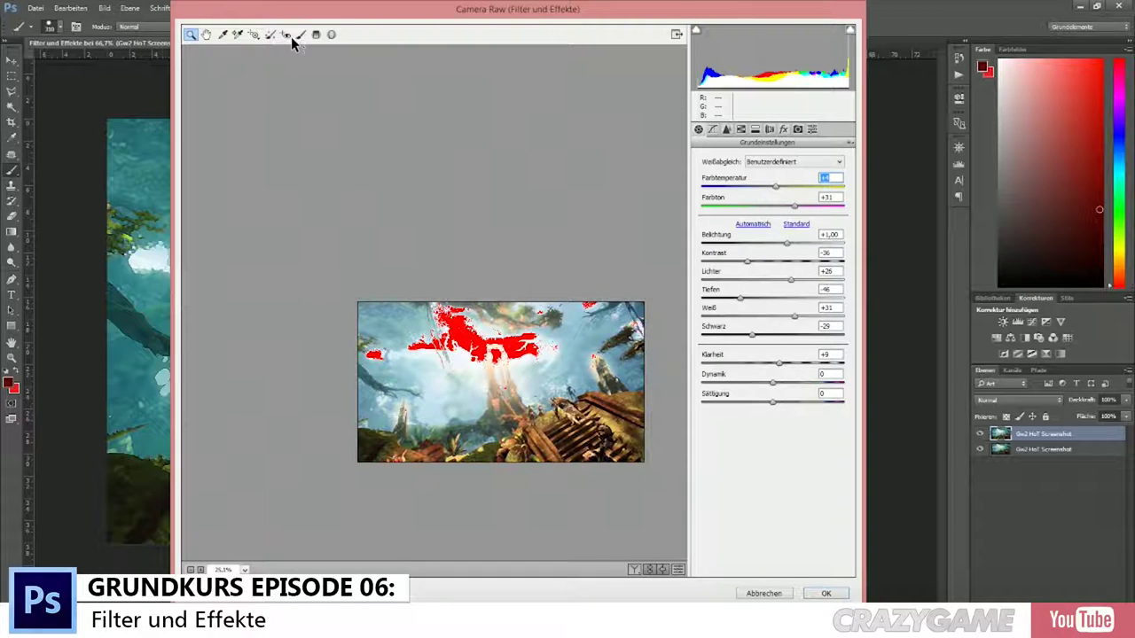
Step: Set Details sharpening Betrag to 39 and add Luminanz noise reduction
click(711, 129)
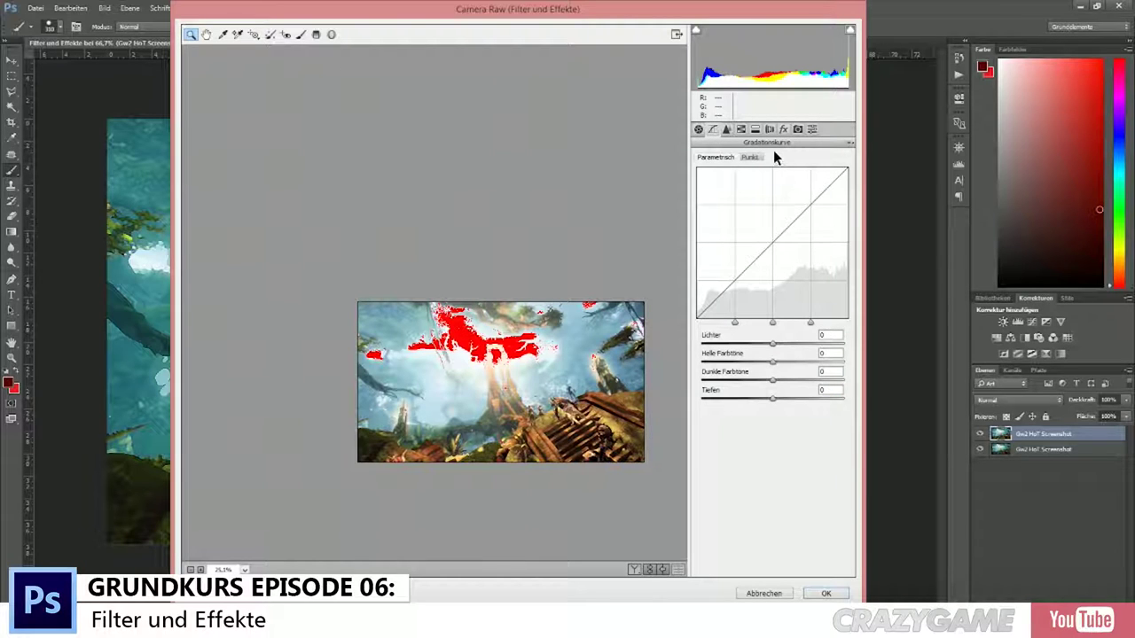
click(741, 129)
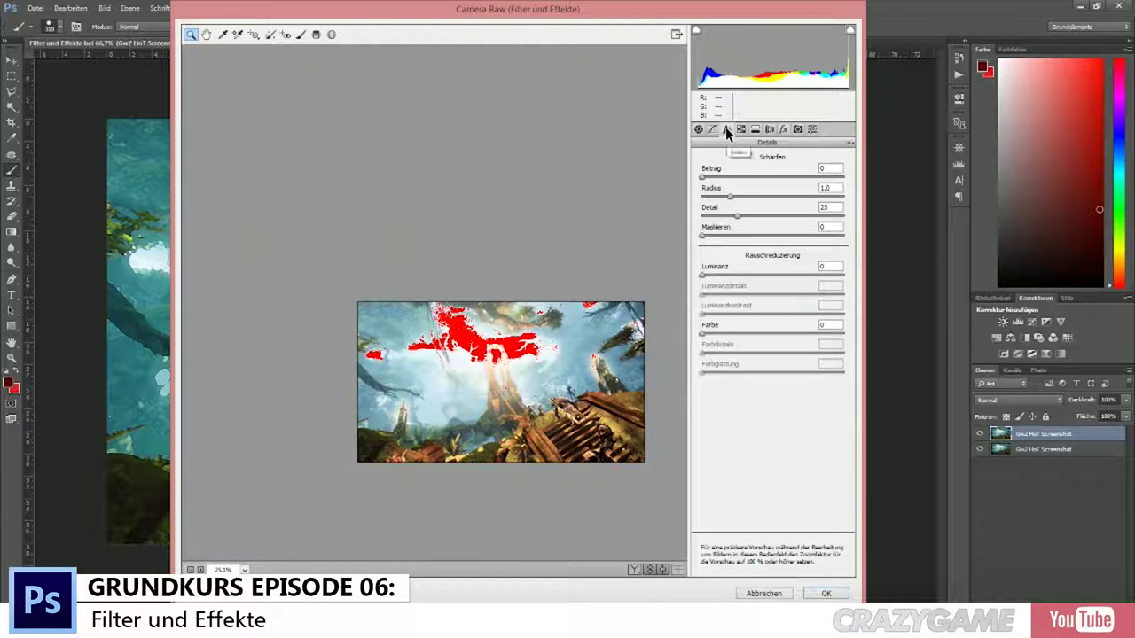
drag(702, 177, 738, 177)
click(736, 197)
drag(702, 274, 722, 274)
click(741, 130)
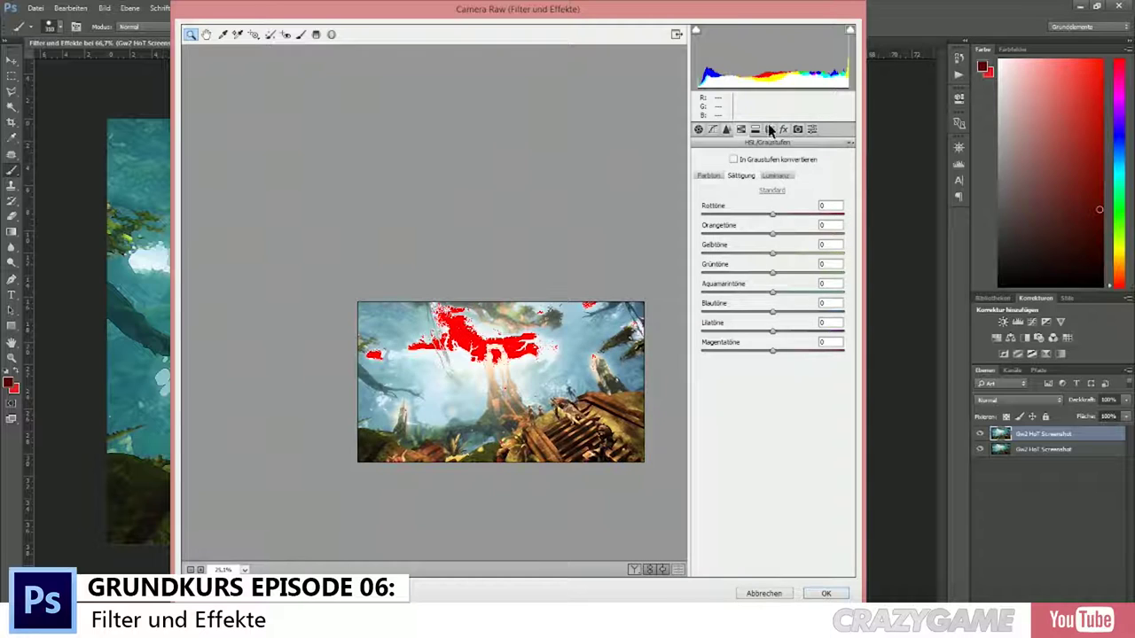
Step: Draw, resize and move a radial filter on the image, then delete it
click(332, 34)
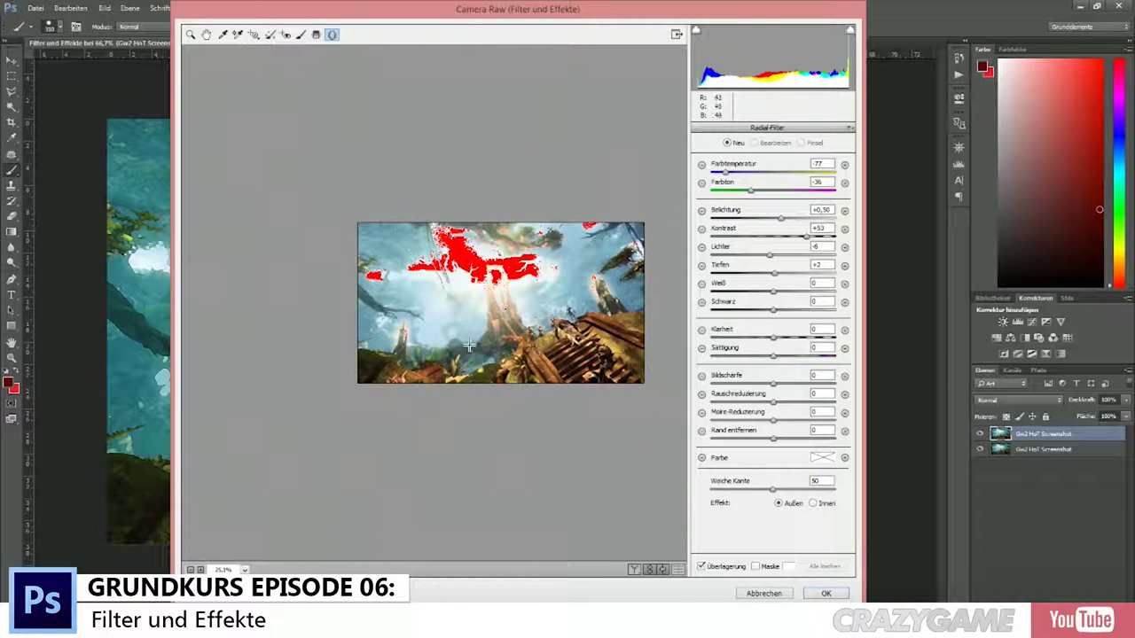
drag(454, 335, 589, 240)
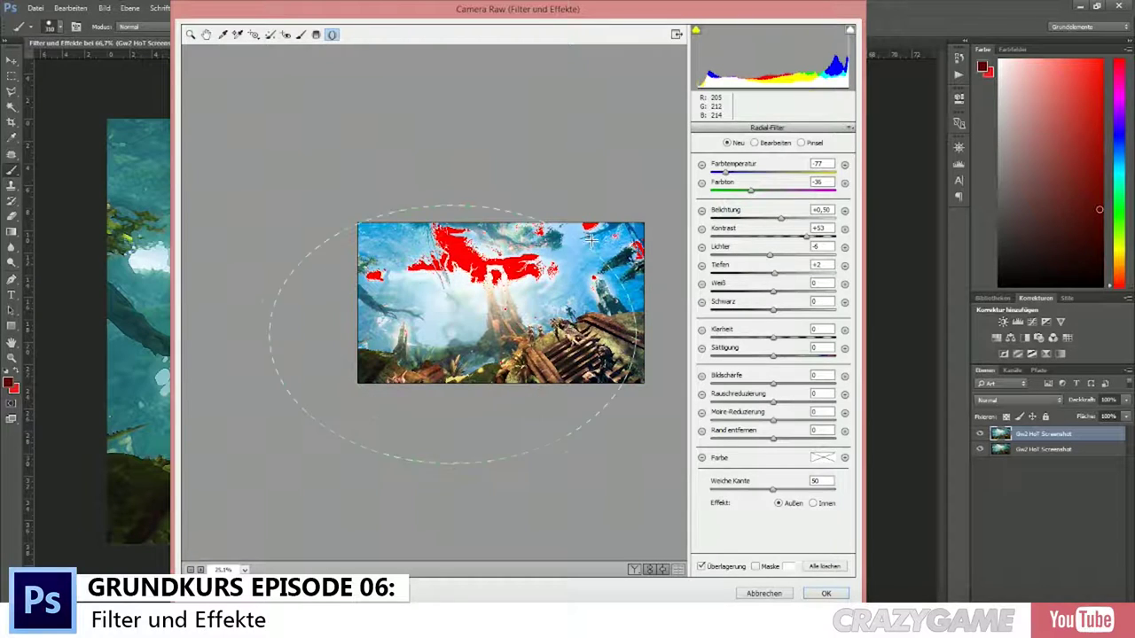
drag(589, 240, 537, 251)
drag(462, 354, 504, 319)
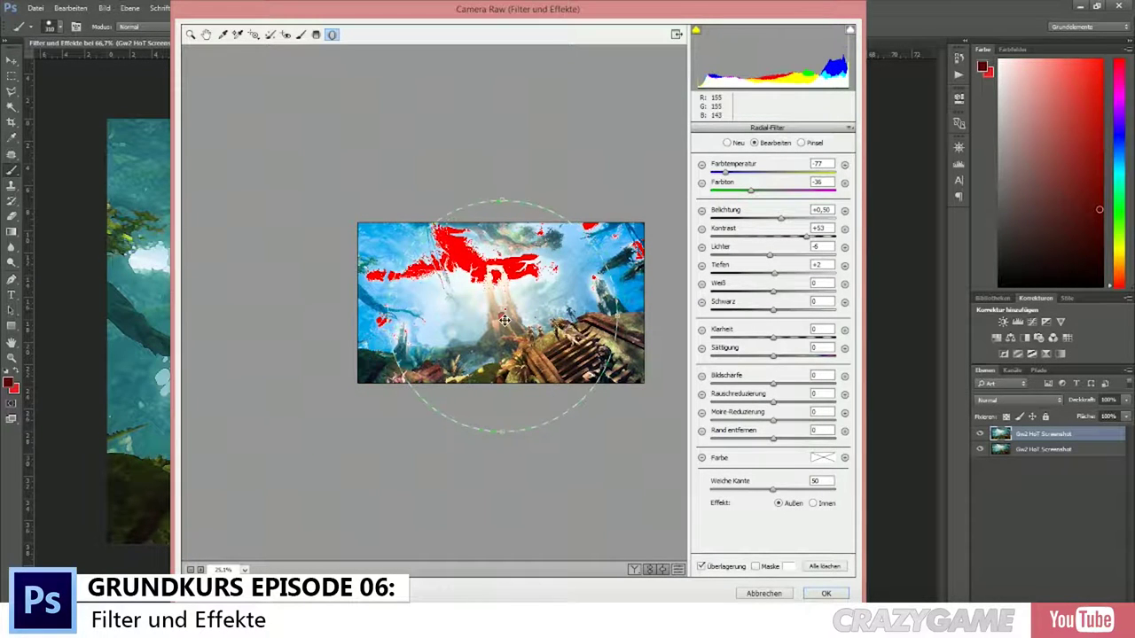
key(Delete)
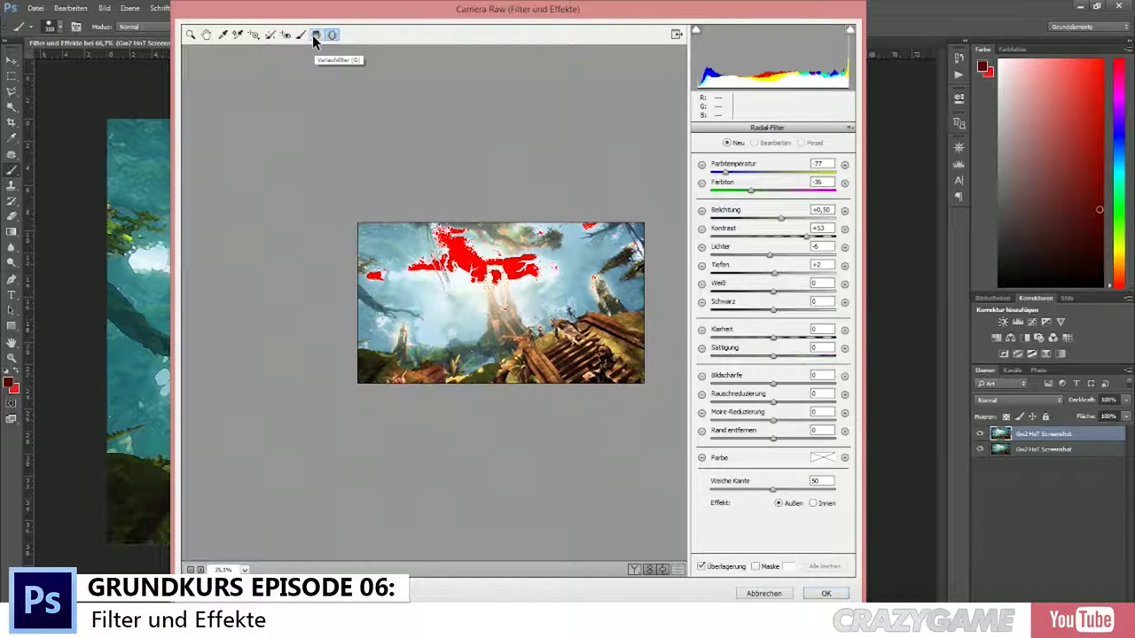
Step: Draw a graduated filter across the screenshot with Exposure -1.40, Highlights -100 and Temperature +100
click(312, 34)
mouse_move(388, 308)
mouse_down()
mouse_move(580, 299)
mouse_move(609, 286)
mouse_up()
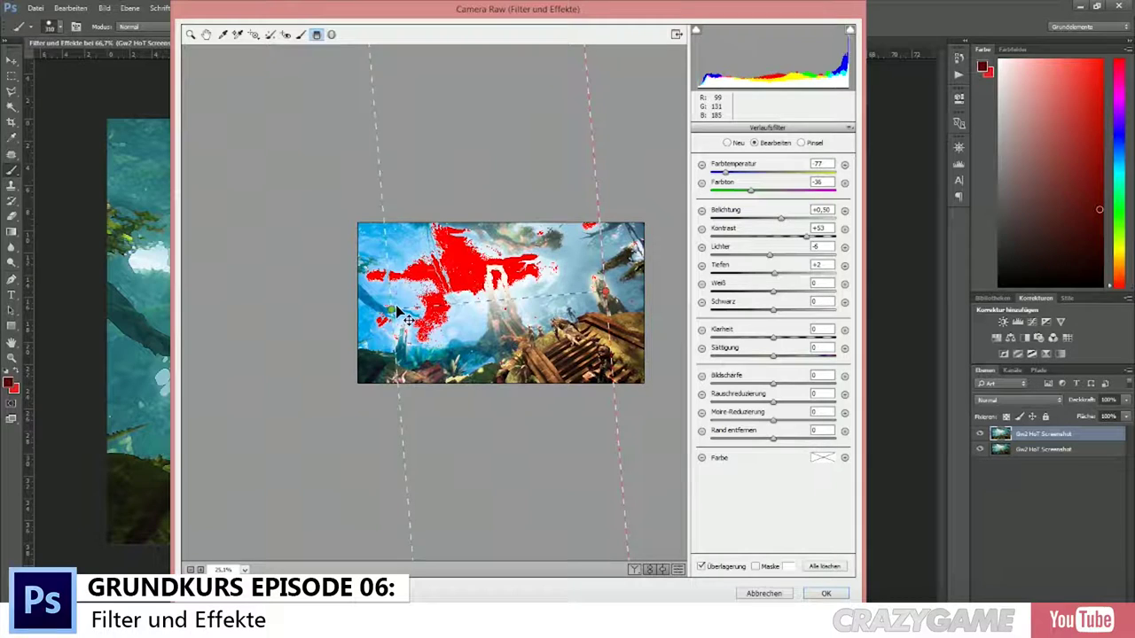
mouse_move(750, 190)
mouse_down()
mouse_move(762, 191)
mouse_move(750, 220)
mouse_up()
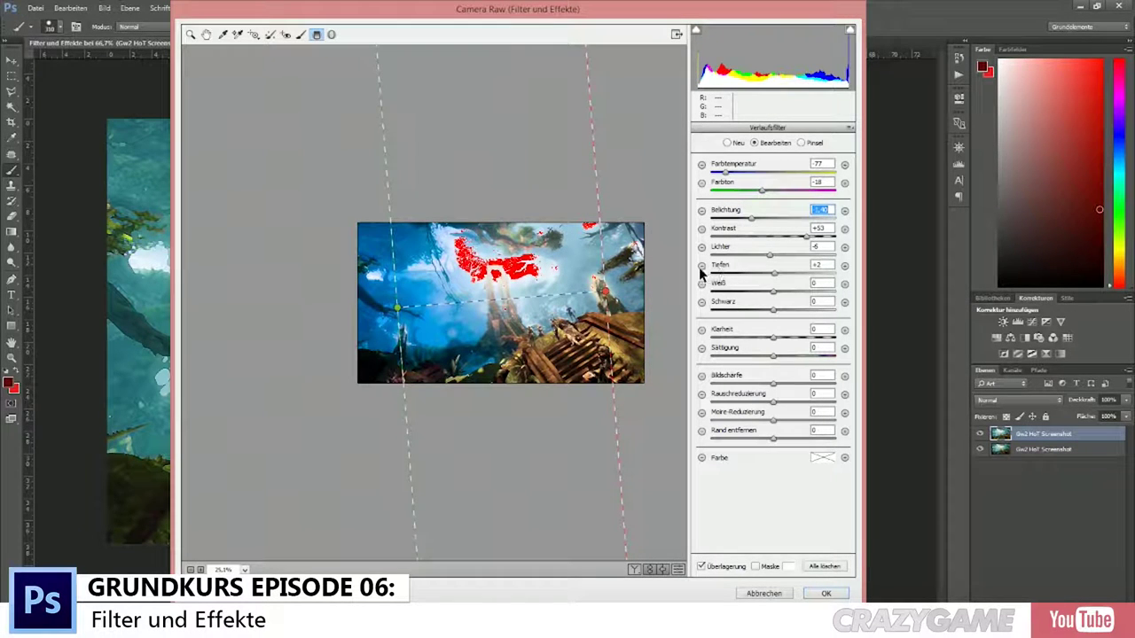
drag(770, 255, 712, 255)
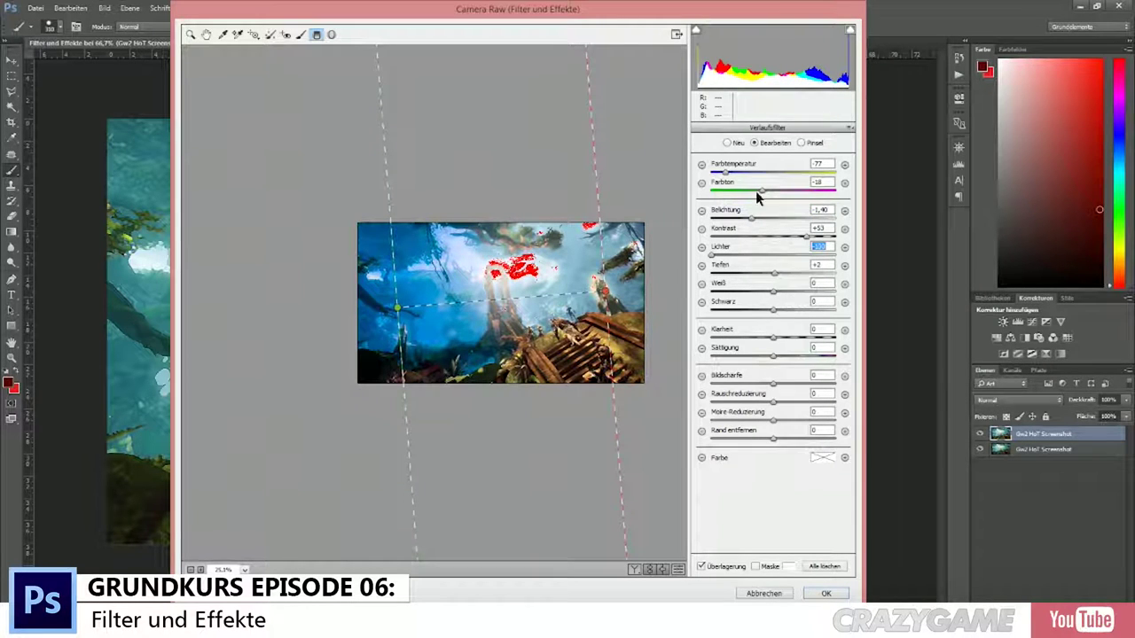
drag(723, 175, 847, 181)
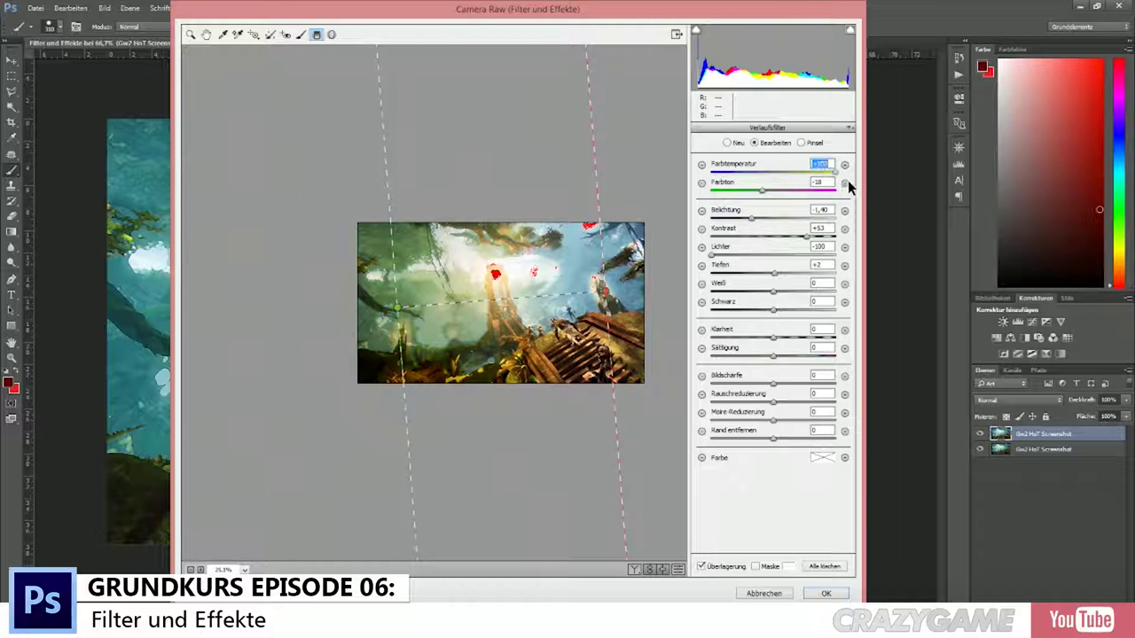
Step: Reposition the filter's end lines, raise Tint to +76, and briefly check its mask
mouse_move(608, 295)
mouse_down()
mouse_move(635, 303)
mouse_move(678, 286)
mouse_up()
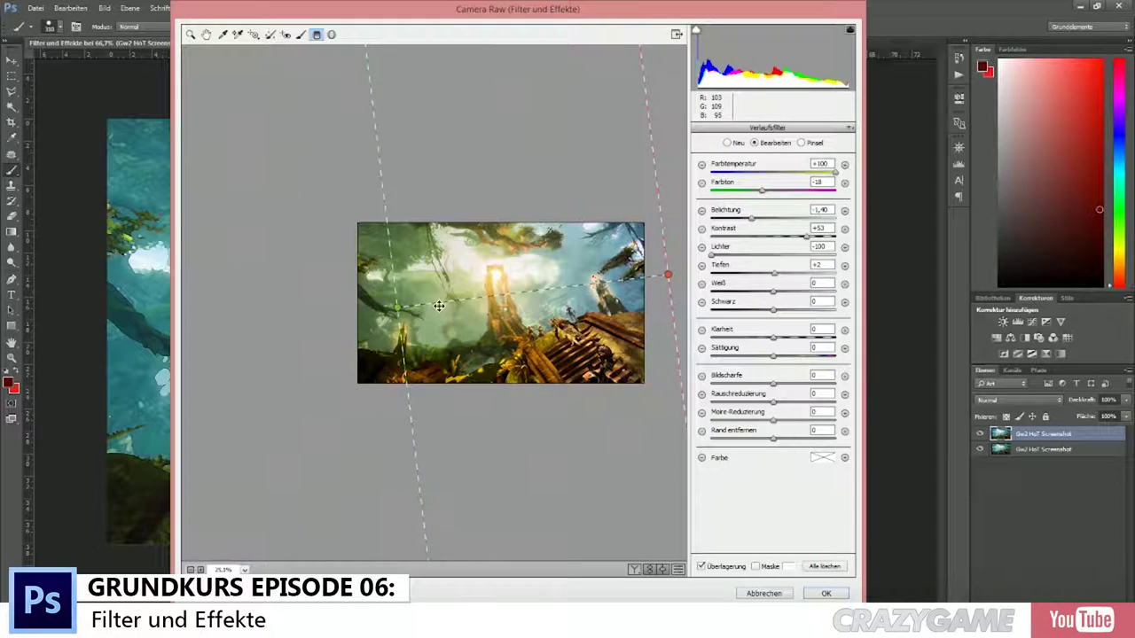
drag(397, 307, 390, 317)
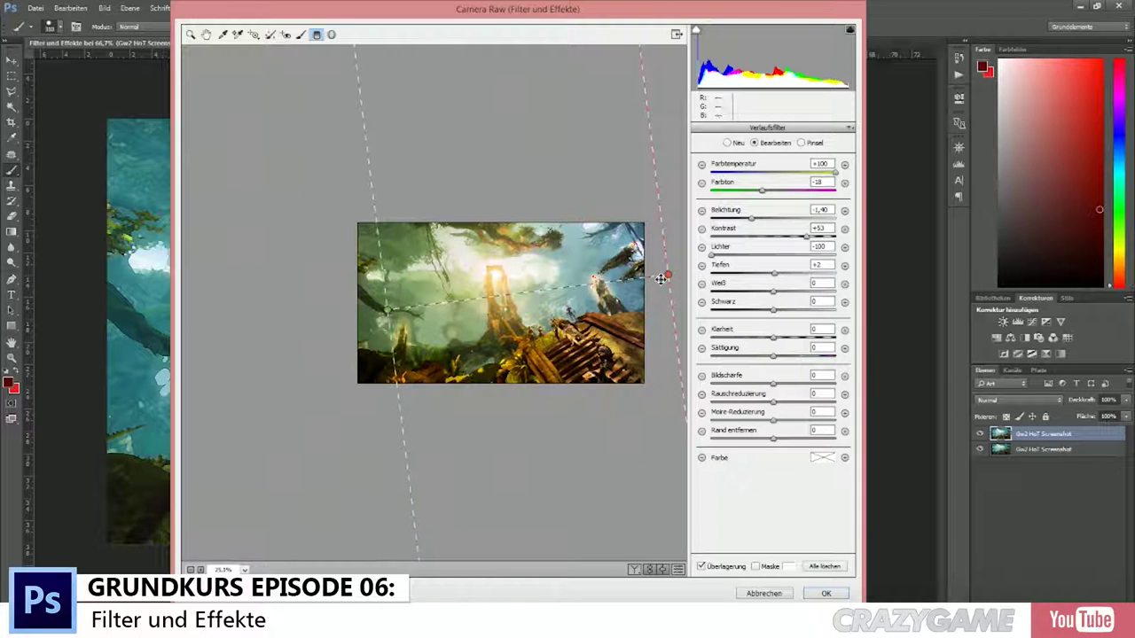
drag(670, 276, 476, 303)
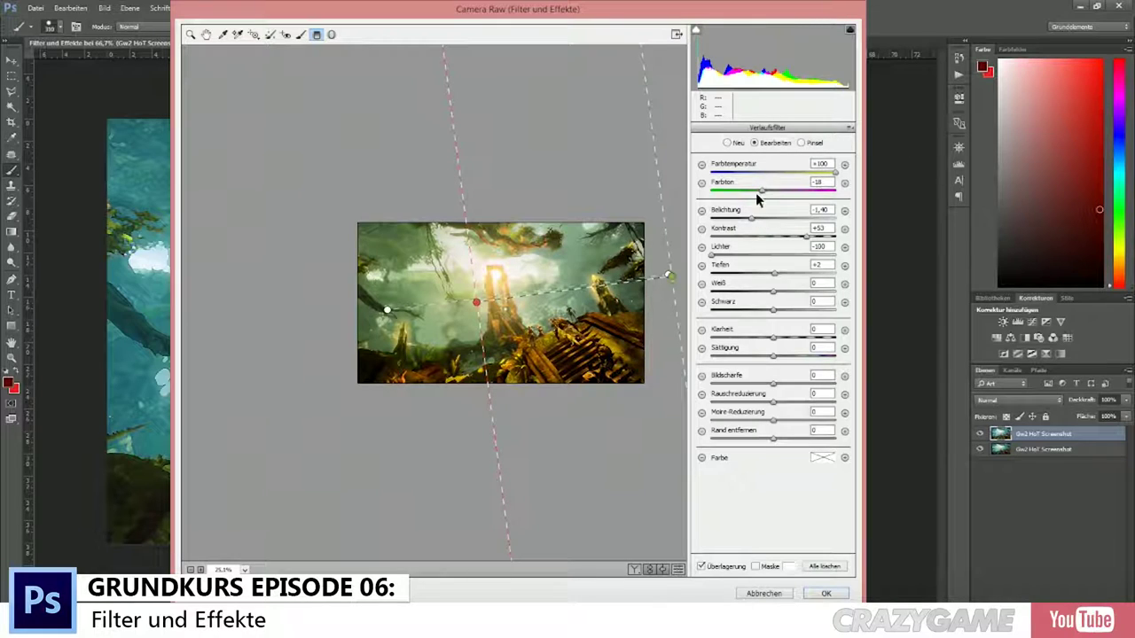
drag(809, 190, 820, 190)
click(756, 567)
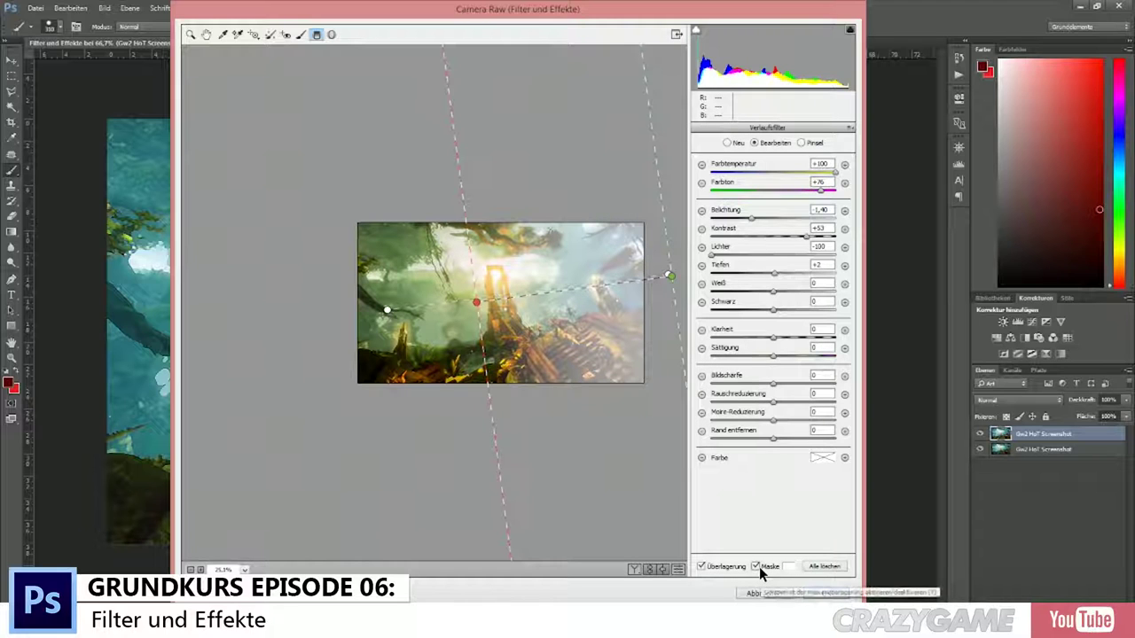
click(757, 566)
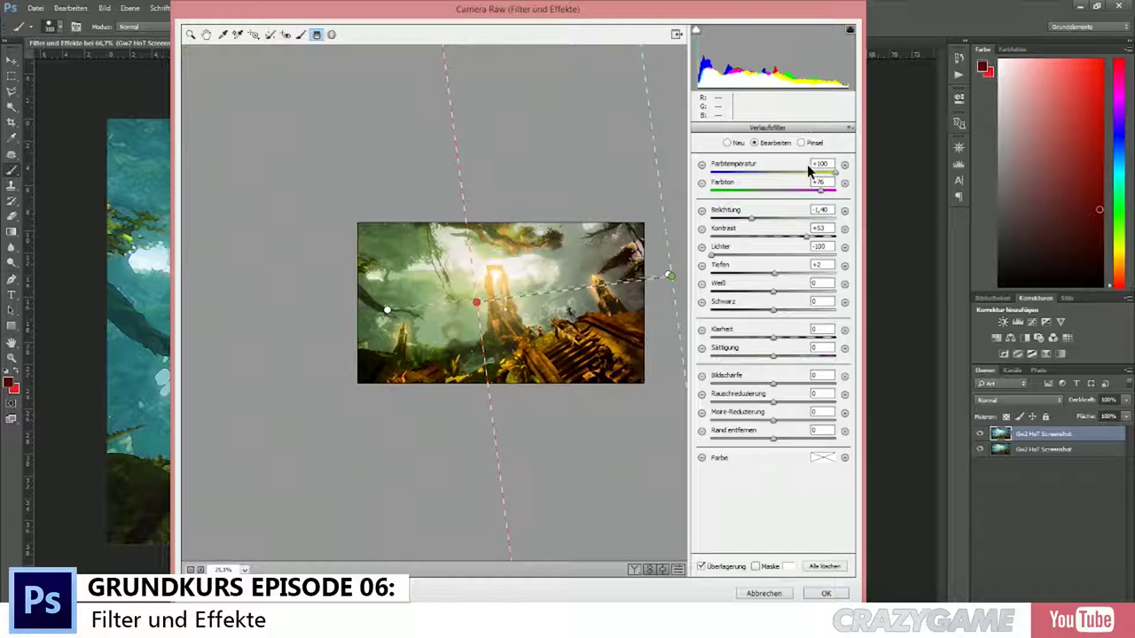
click(190, 35)
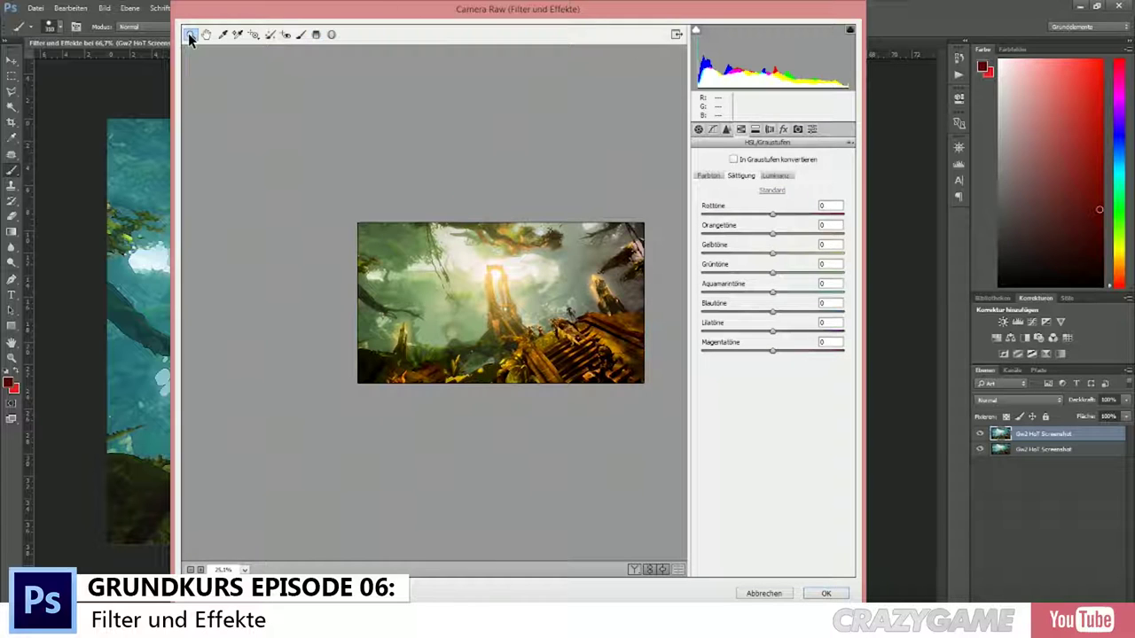
Step: Browse the Camera Raw adjustment groups, ending on the Presets list
click(808, 130)
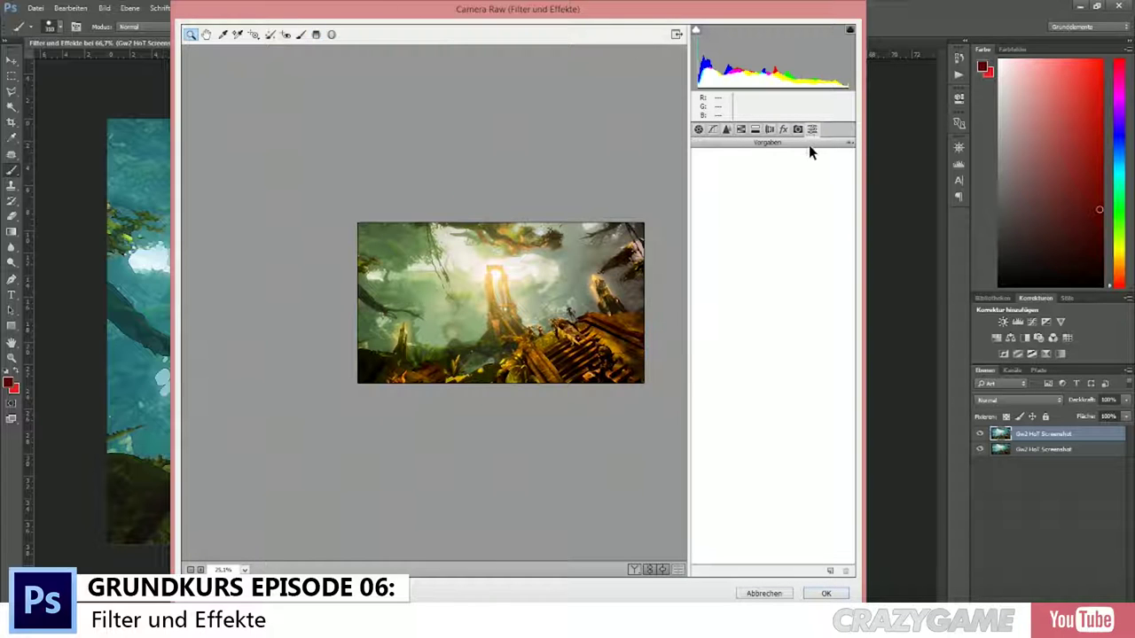
click(698, 129)
click(712, 130)
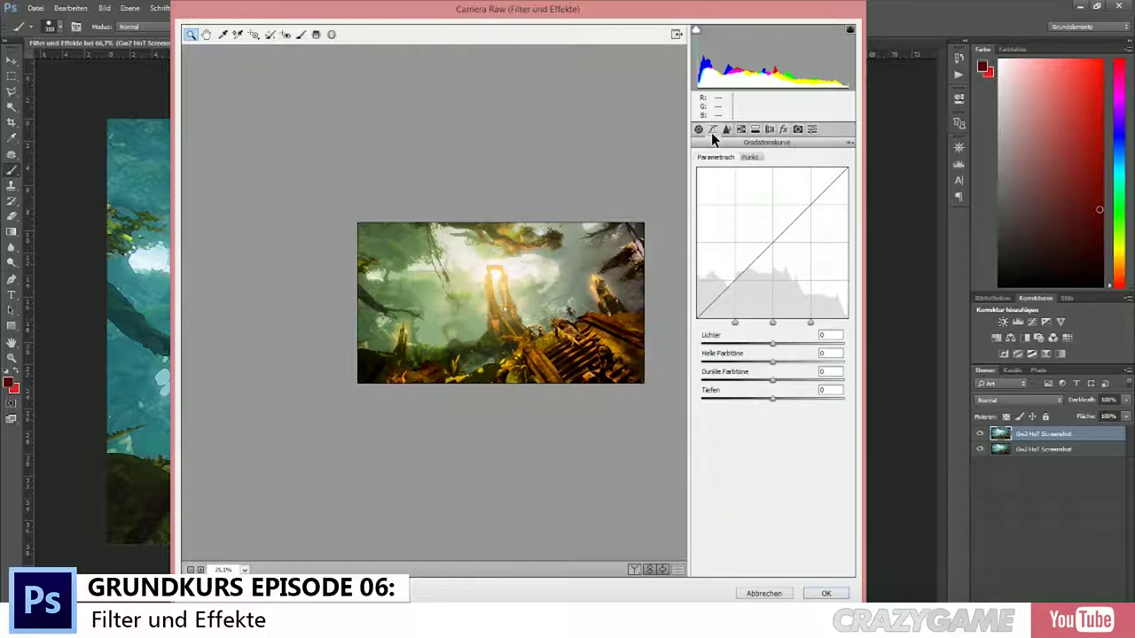
click(741, 129)
click(768, 129)
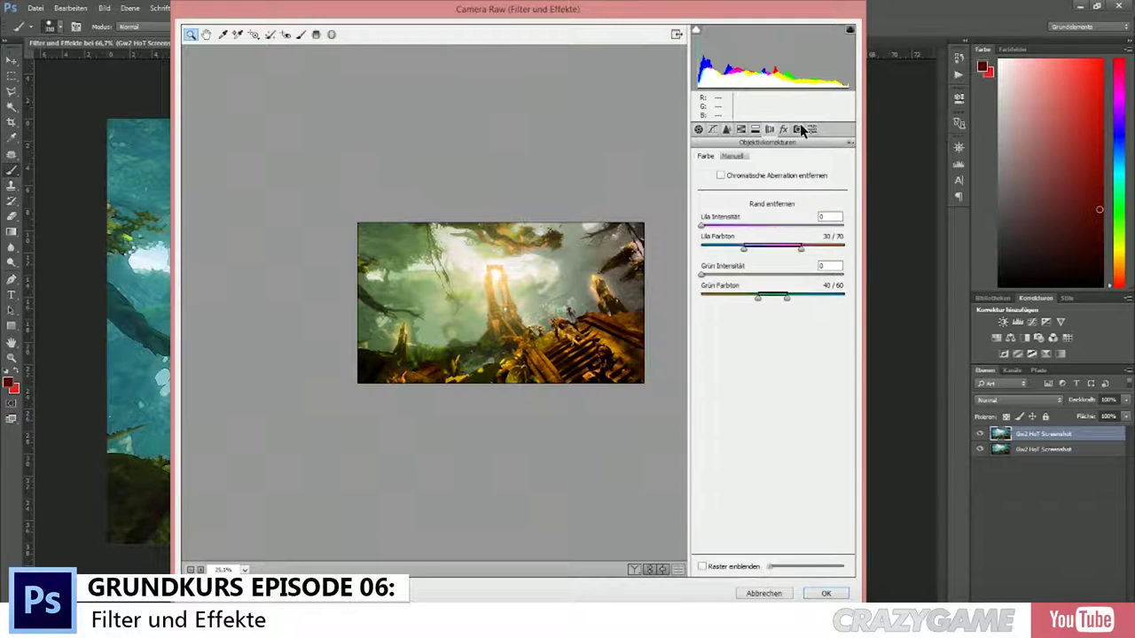
click(798, 129)
click(811, 129)
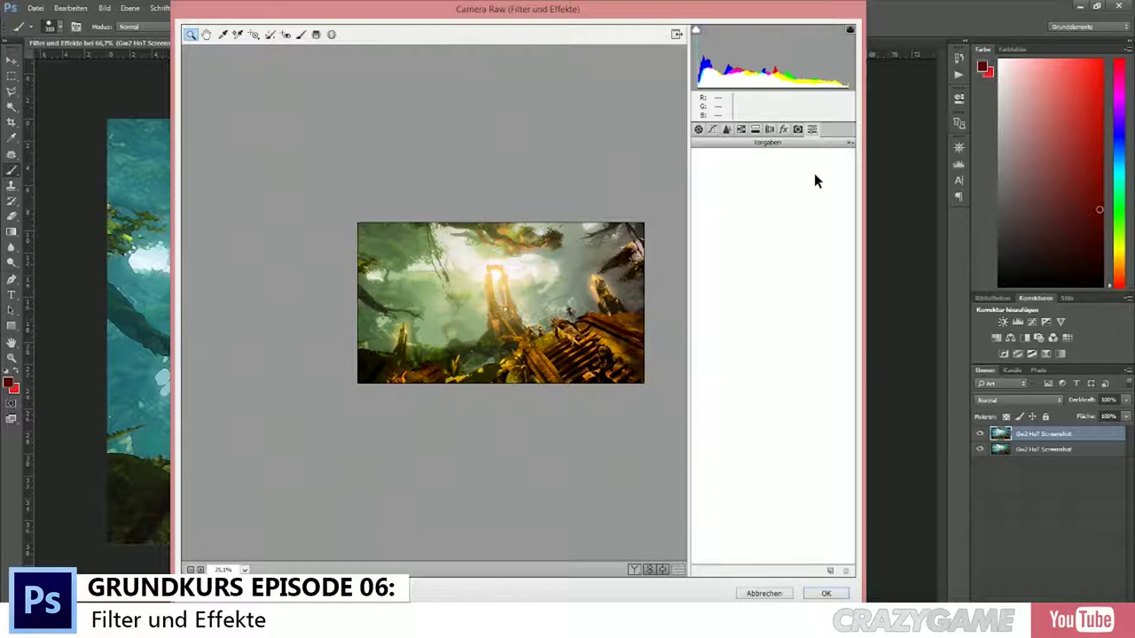
Step: Save all current settings as the preset 'gw2 HoT Filter' and select it
click(850, 143)
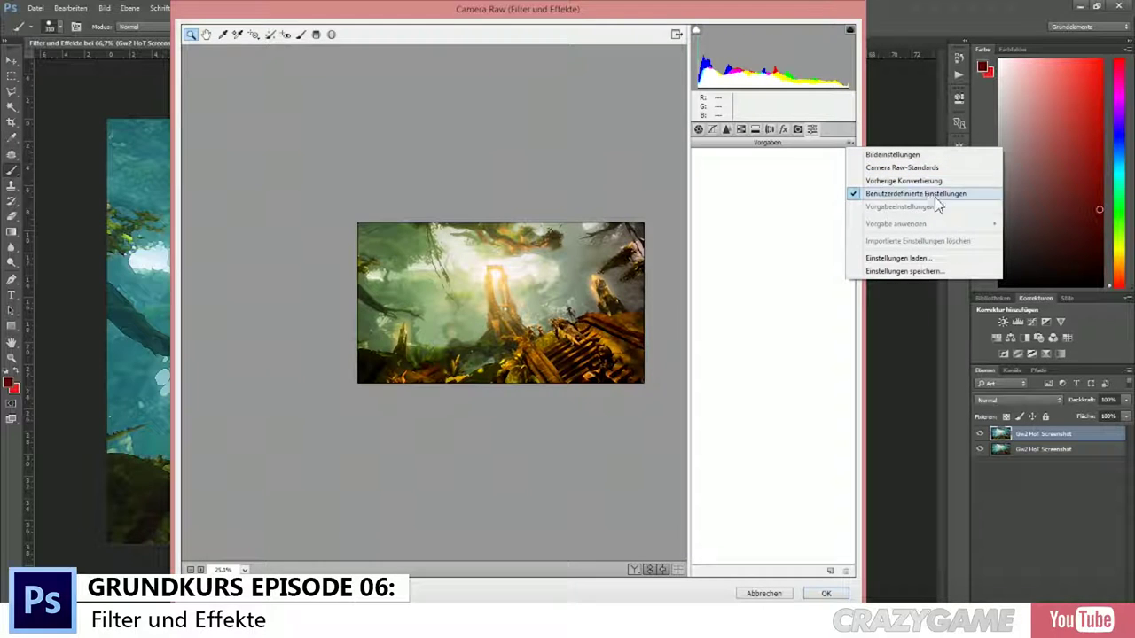
click(970, 271)
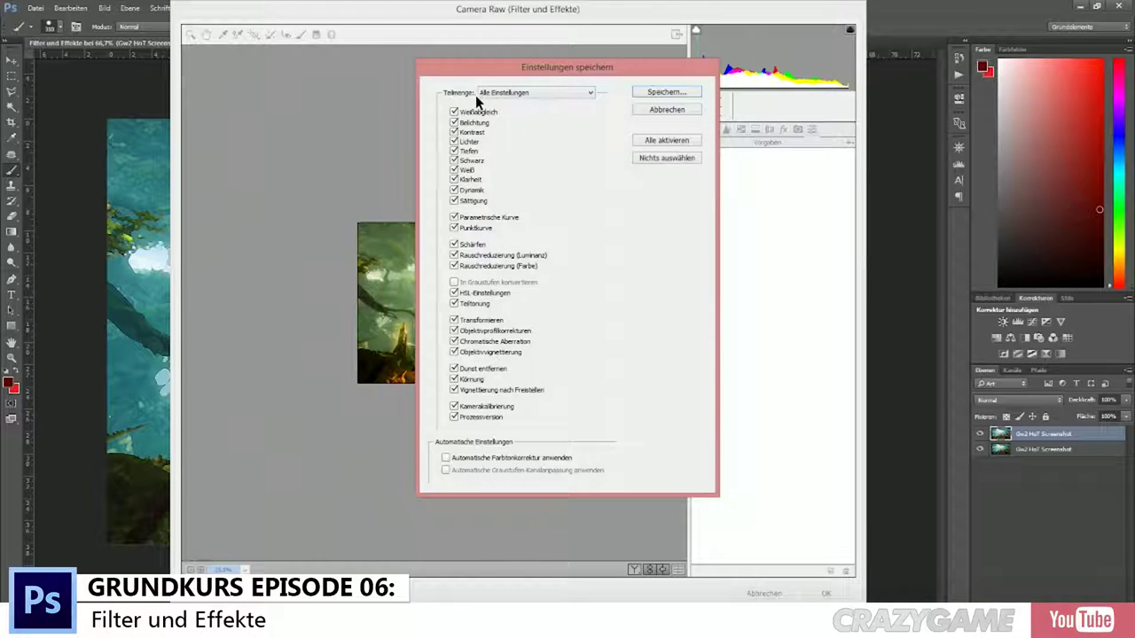
drag(468, 80, 645, 344)
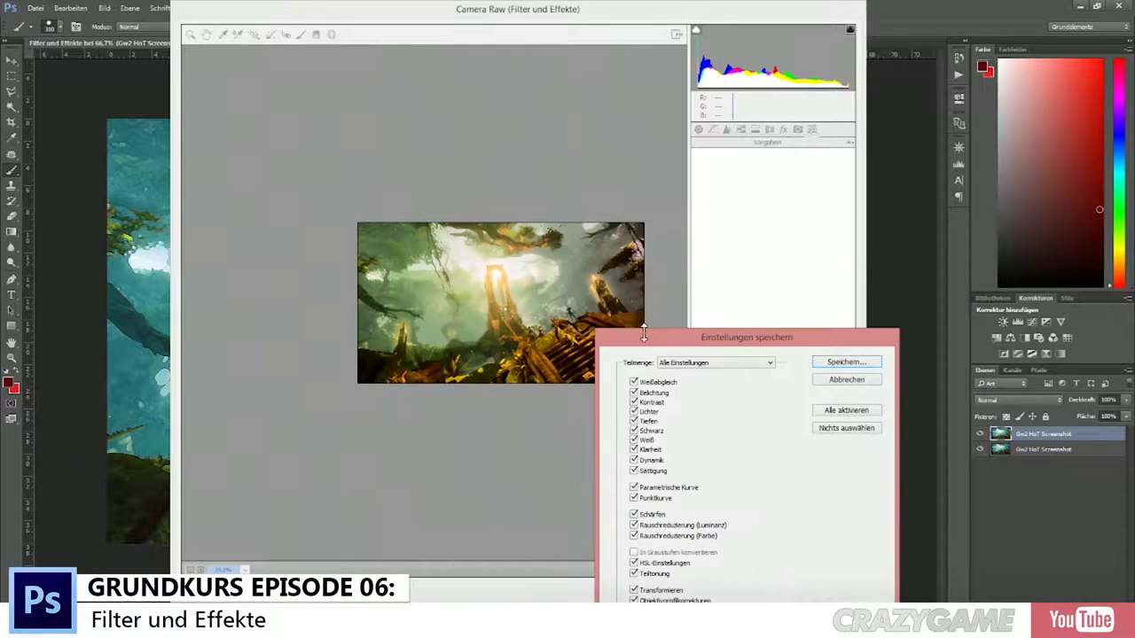
mouse_move(729, 340)
mouse_down()
mouse_move(578, 231)
mouse_move(502, 125)
mouse_up()
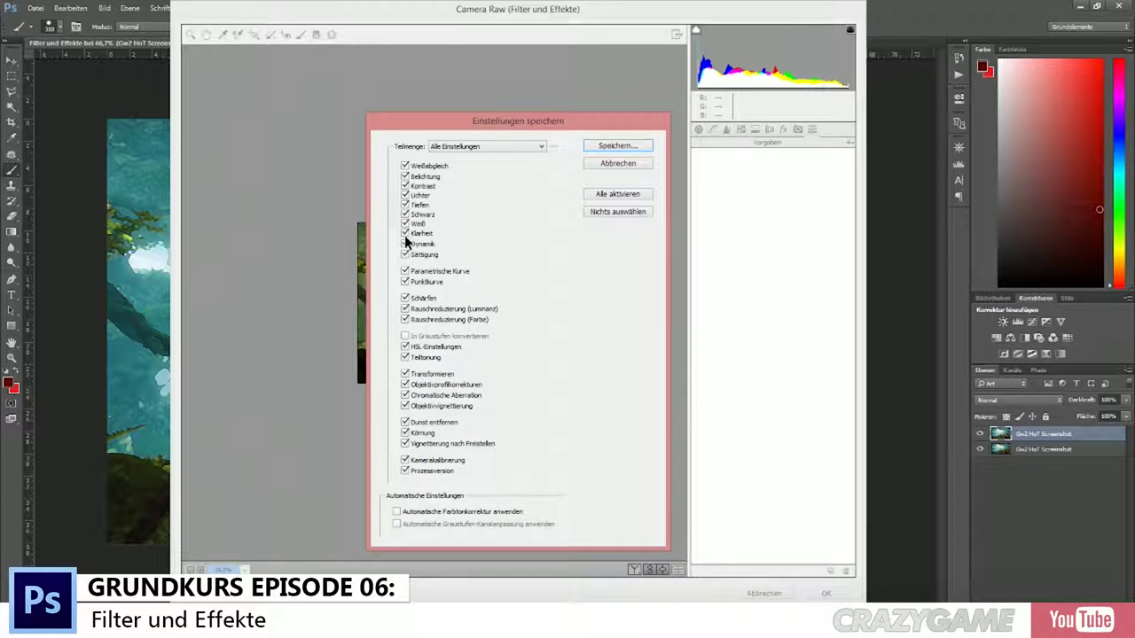
click(624, 145)
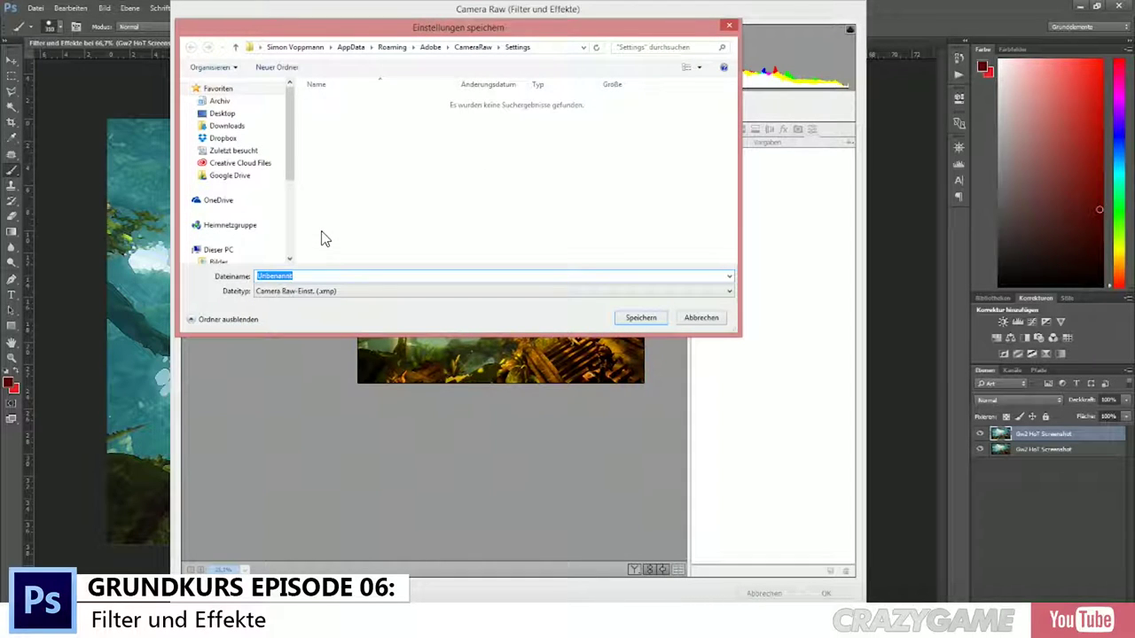
text(gw2 HoT Filter)
click(642, 317)
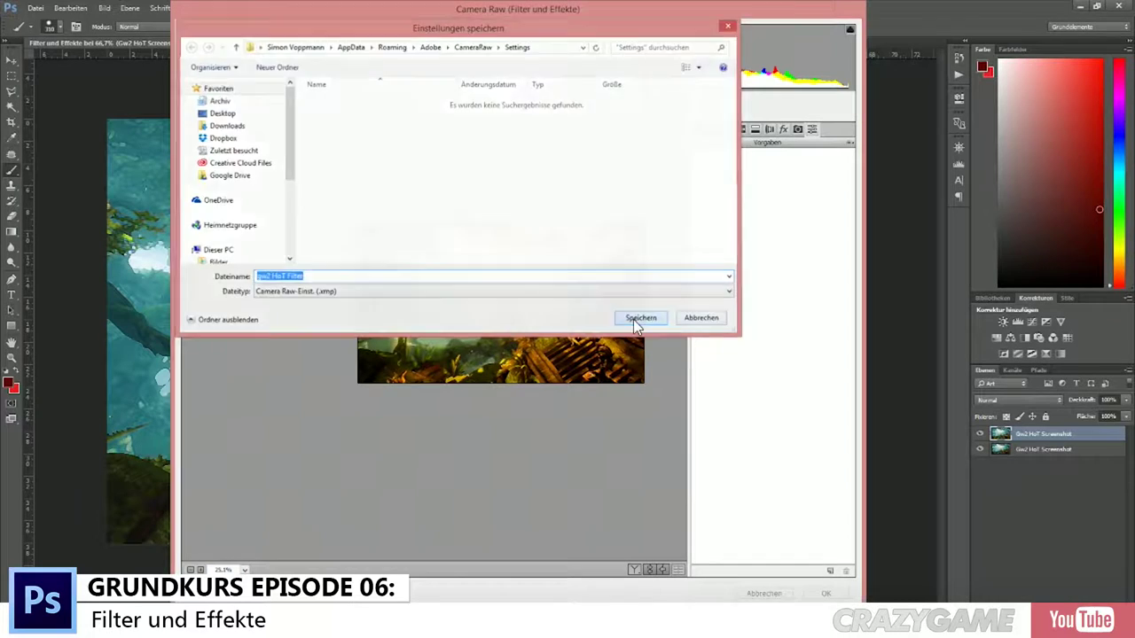
click(714, 154)
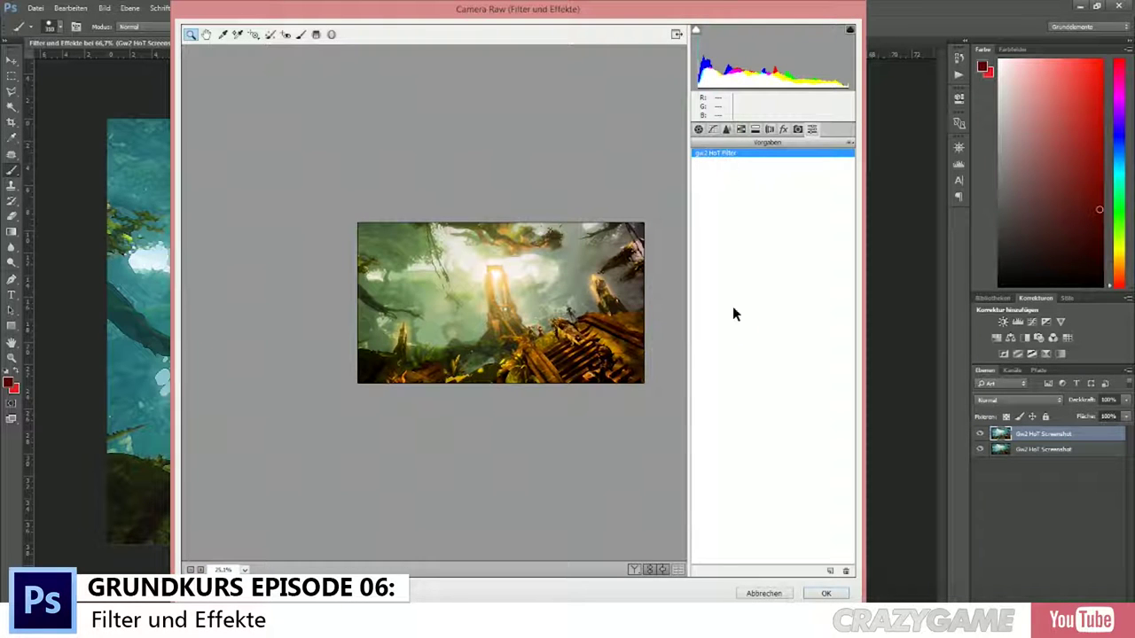
Step: Review the Basic values and the Presets panel's flyout menu
click(699, 129)
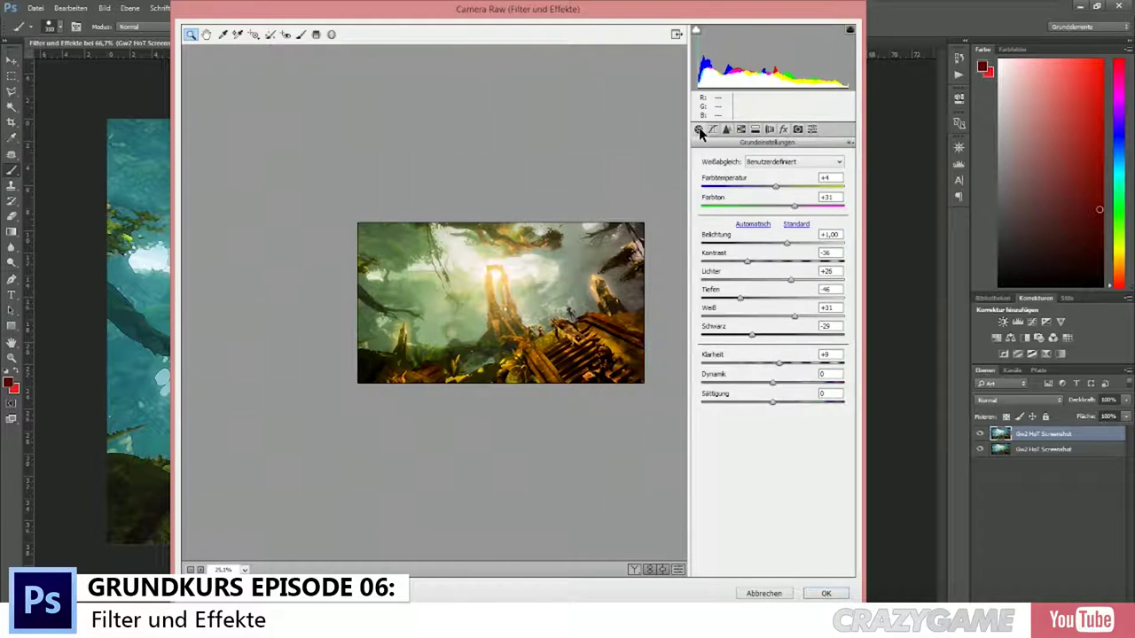
click(812, 129)
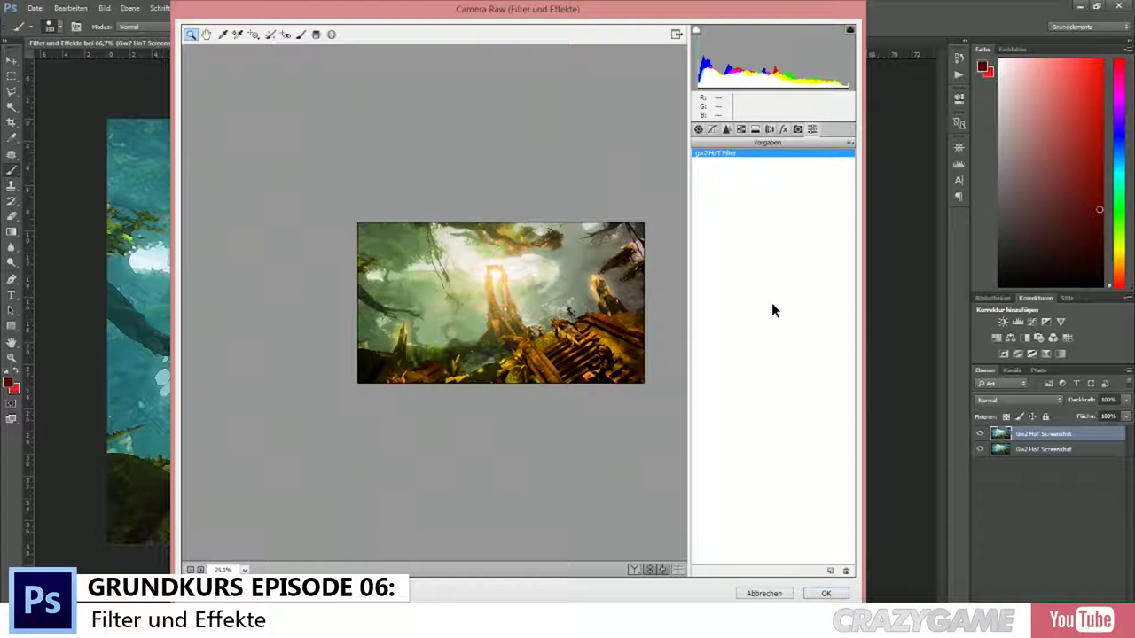
click(850, 144)
click(794, 248)
Step: Try Load Settings, cancel it, and close Camera Raw with Abbrechen
click(851, 145)
click(886, 258)
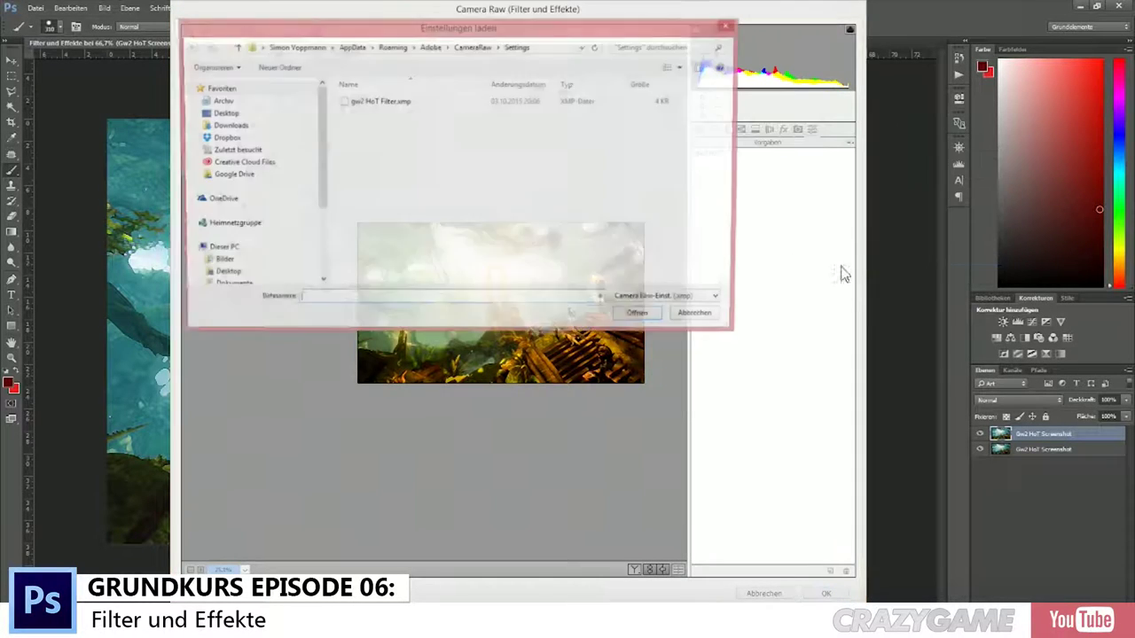
click(715, 300)
click(715, 299)
click(709, 318)
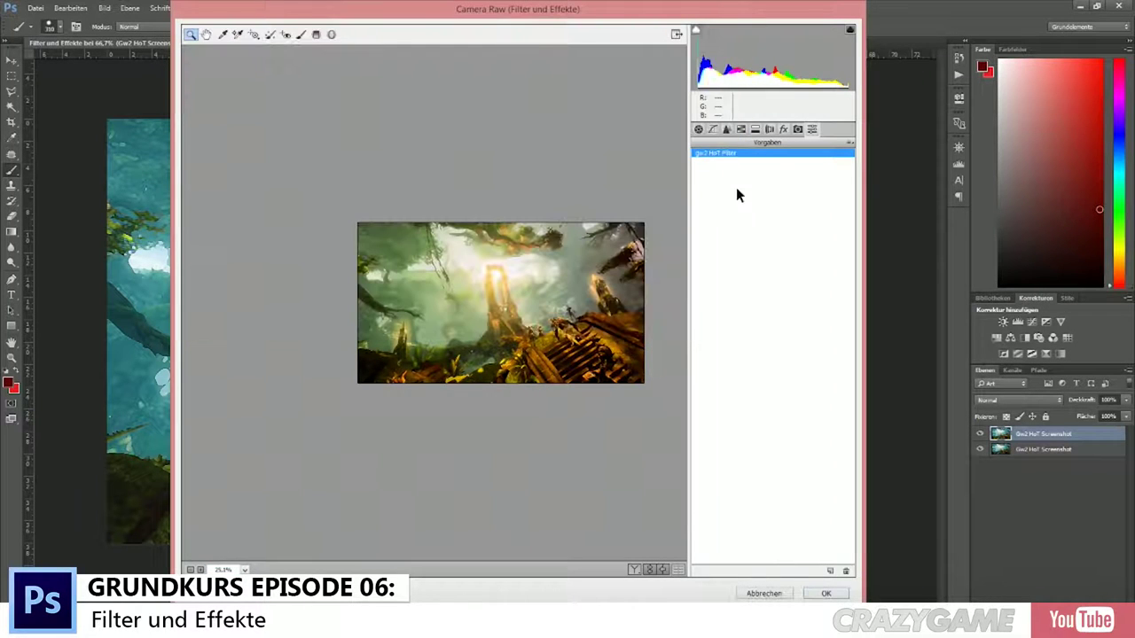
click(697, 129)
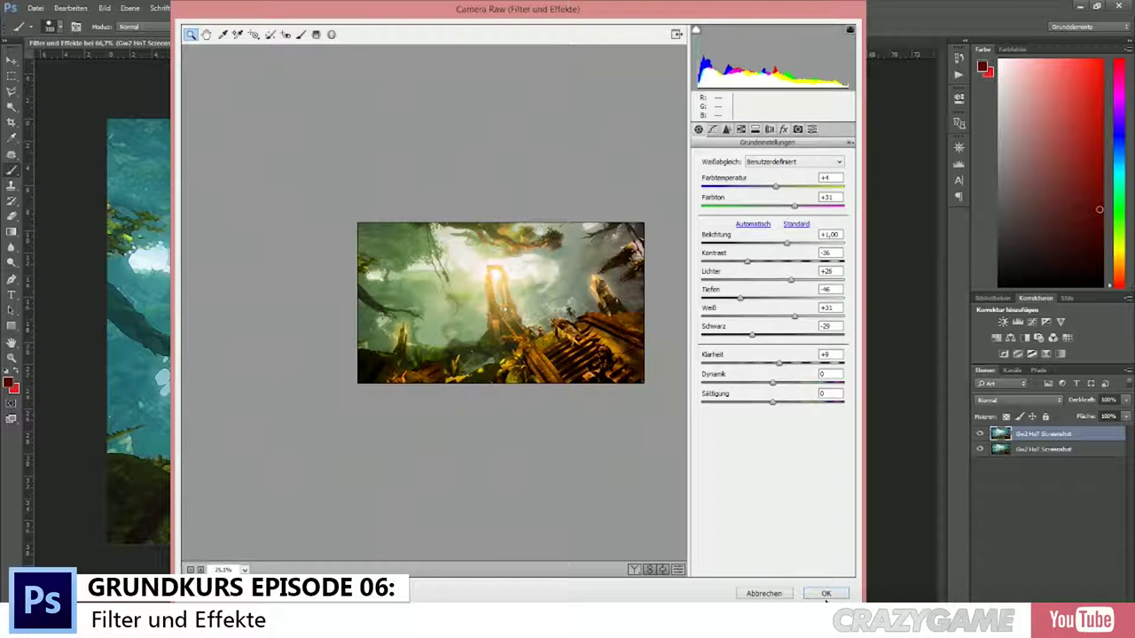
click(763, 593)
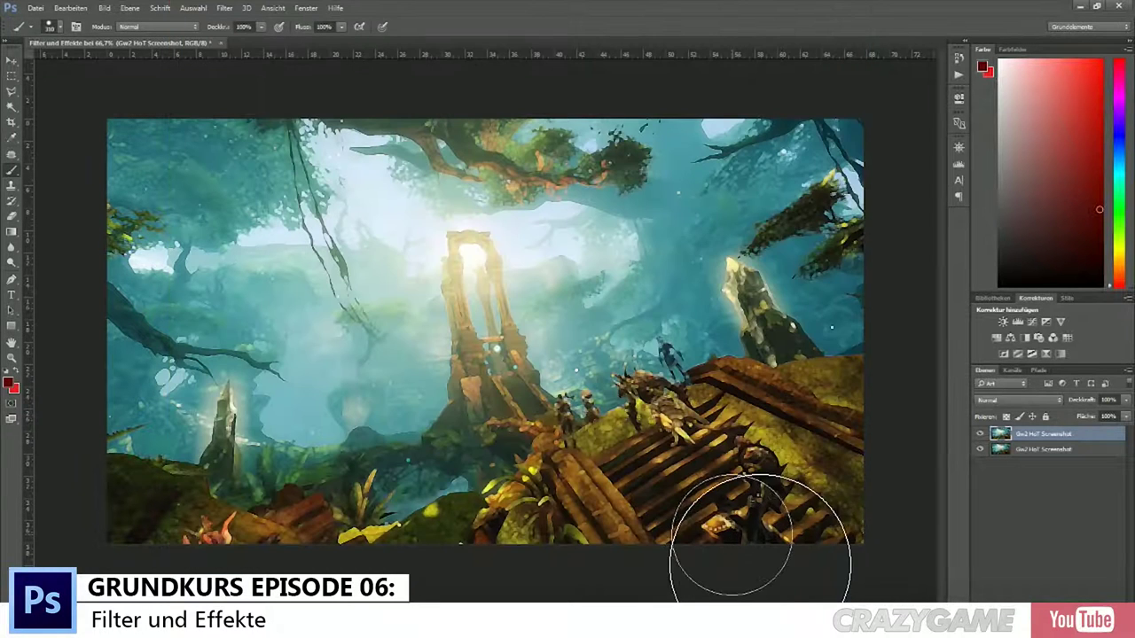
Step: Reopen the Camera Raw filter, choose the gw2 HoT Filter preset, and confirm with OK
click(224, 7)
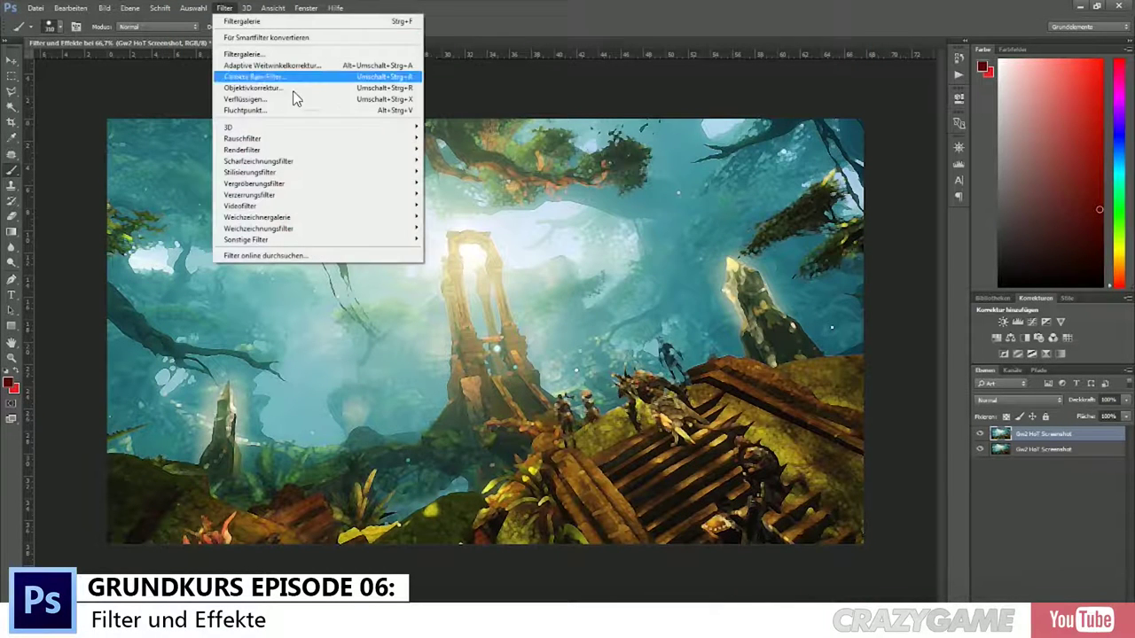
click(301, 90)
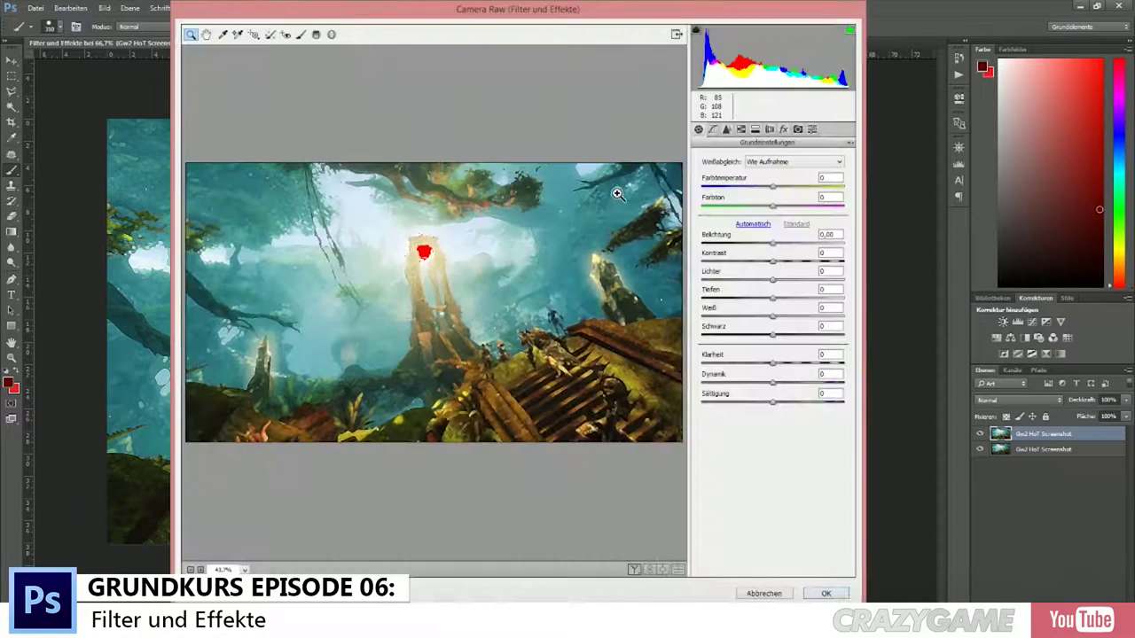
click(812, 129)
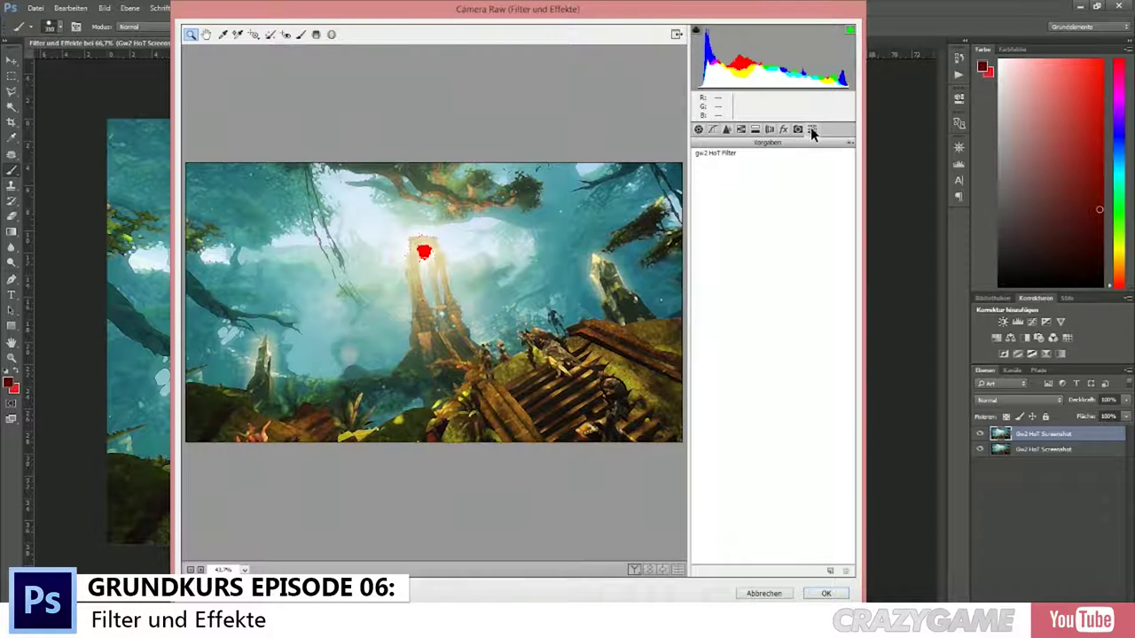
click(723, 153)
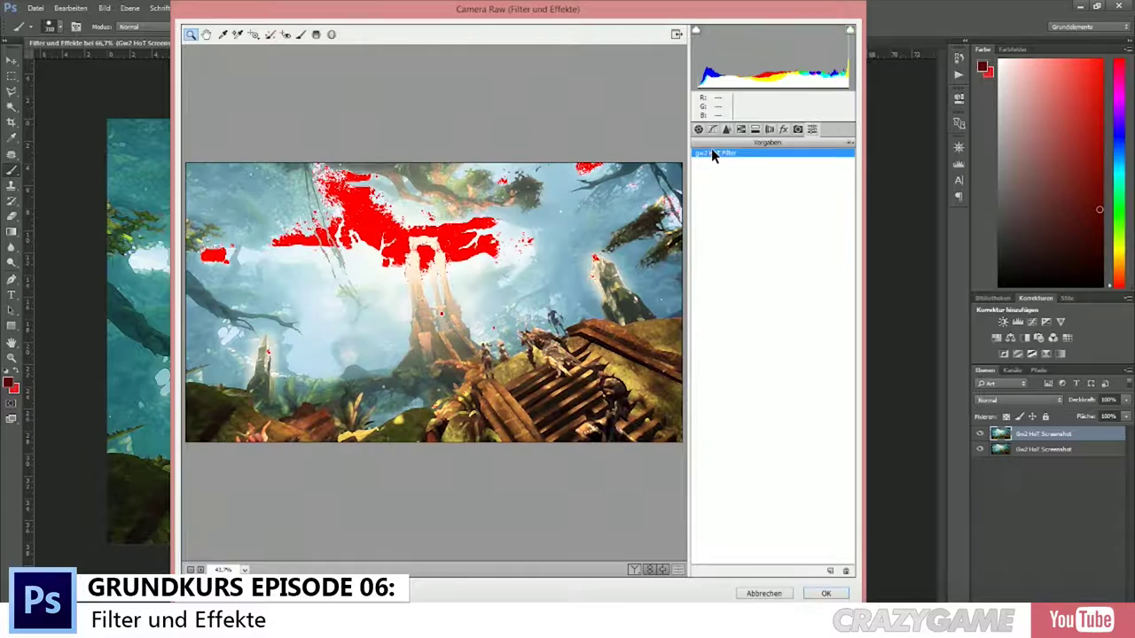
drag(592, 9, 544, 30)
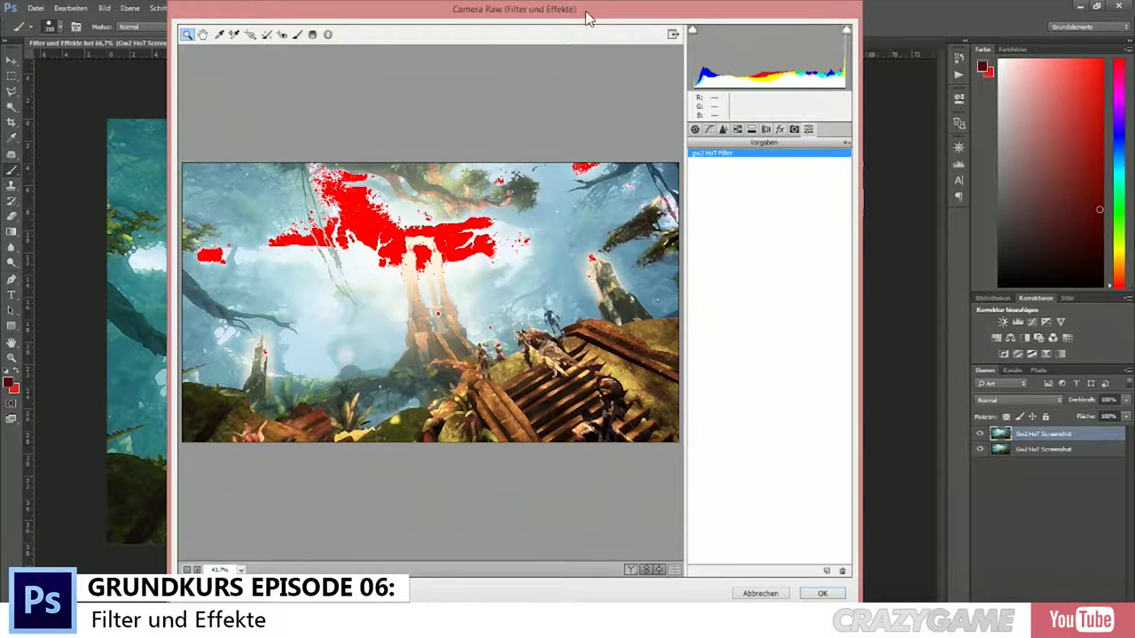
click(714, 591)
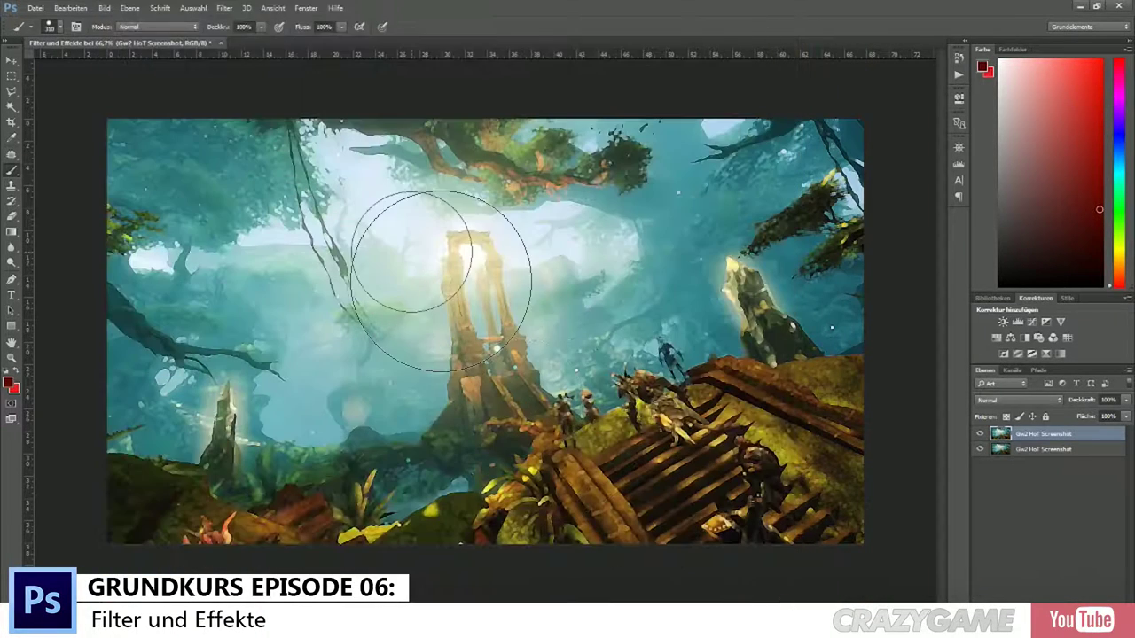
click(301, 9)
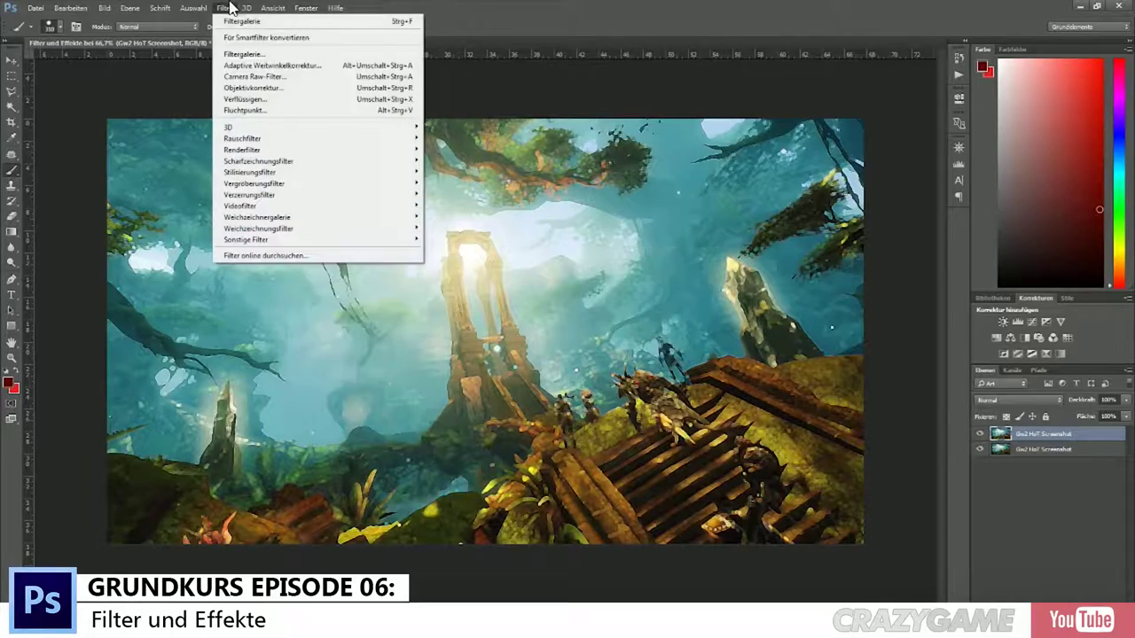
click(253, 88)
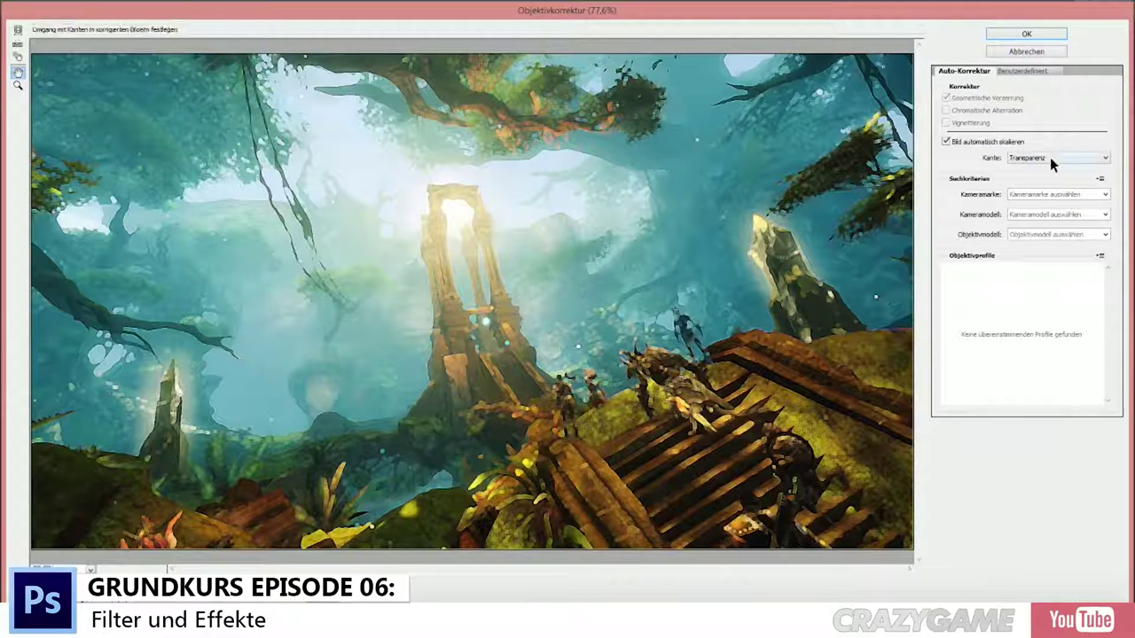
click(965, 140)
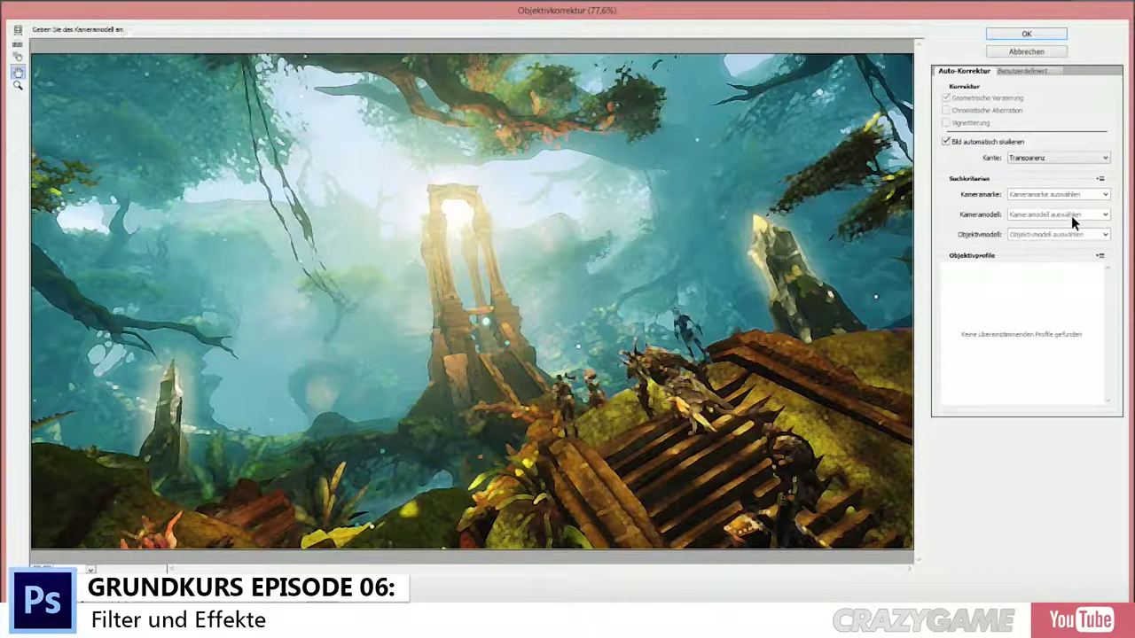
click(954, 139)
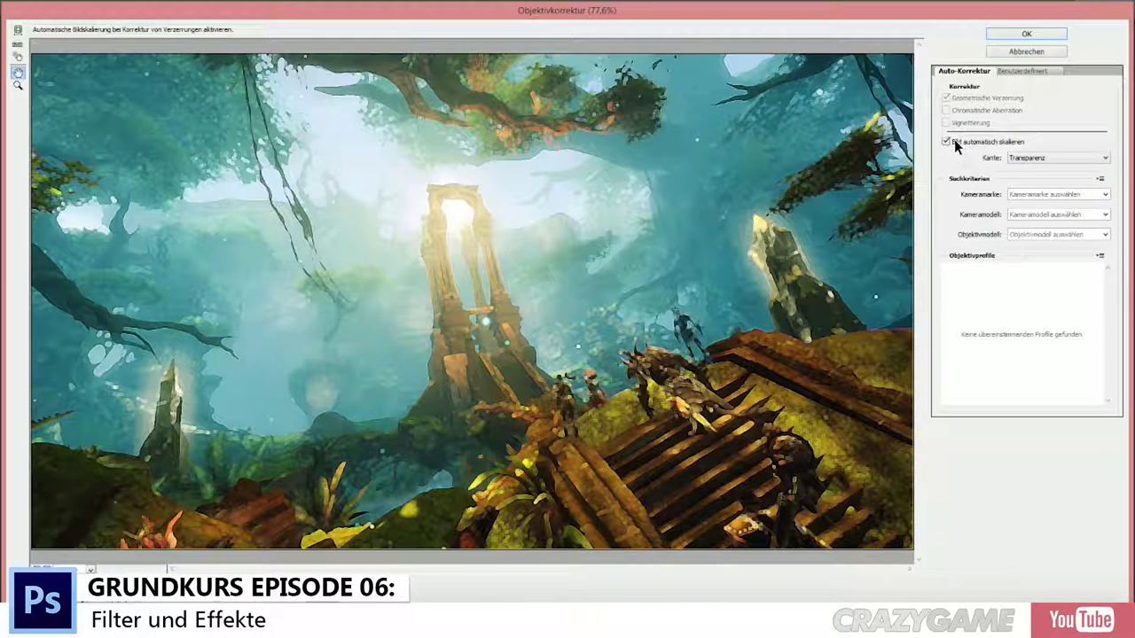
click(1042, 159)
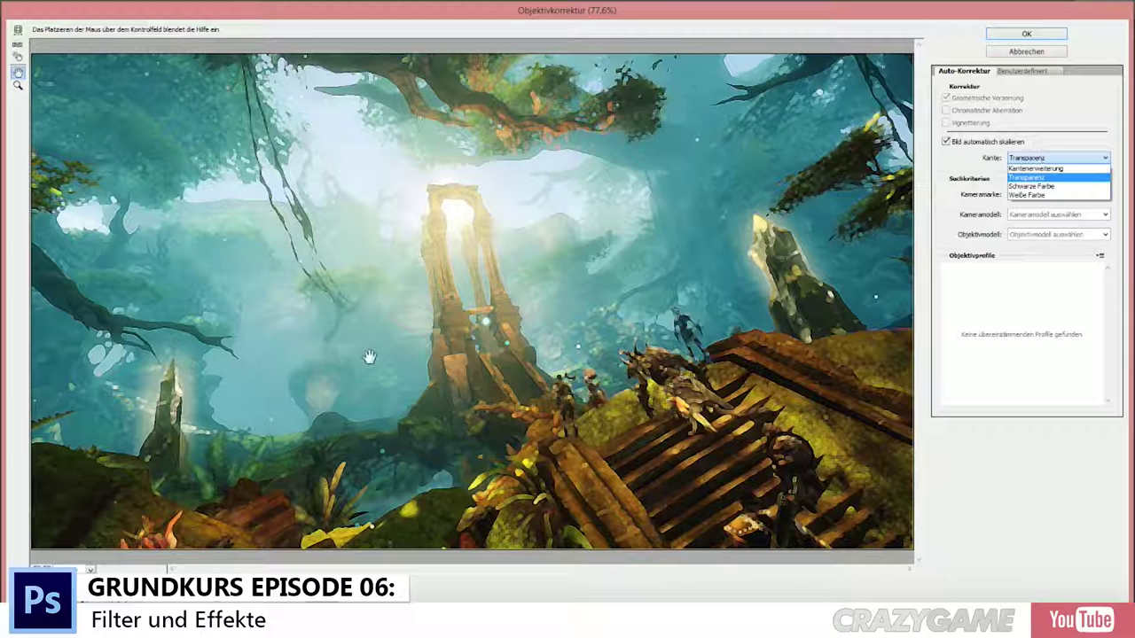
key(Escape)
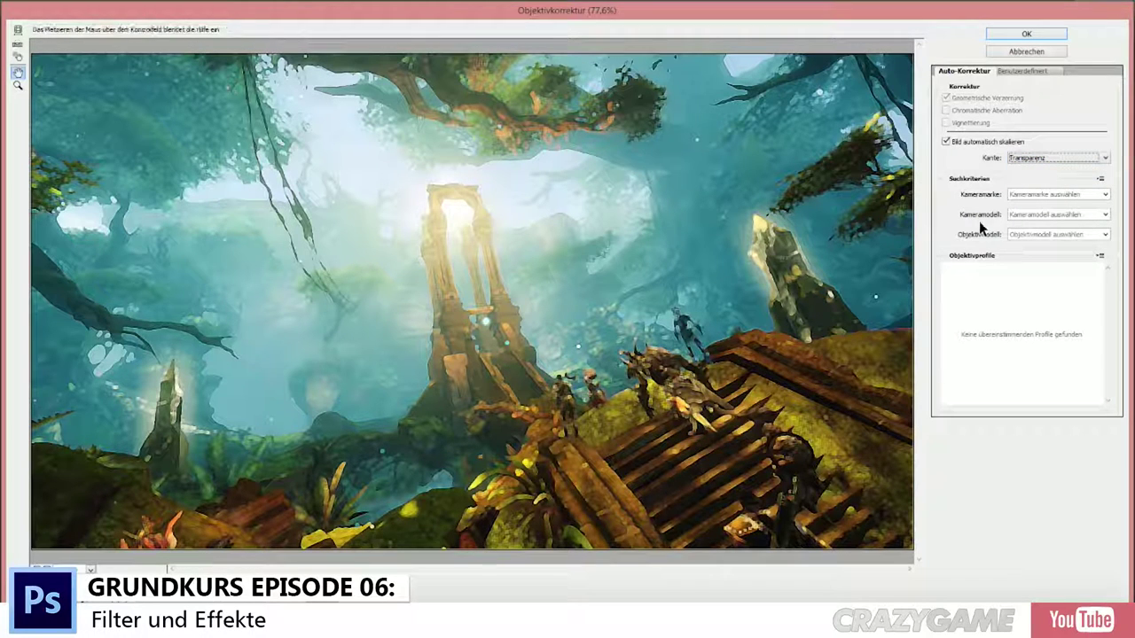
click(1025, 51)
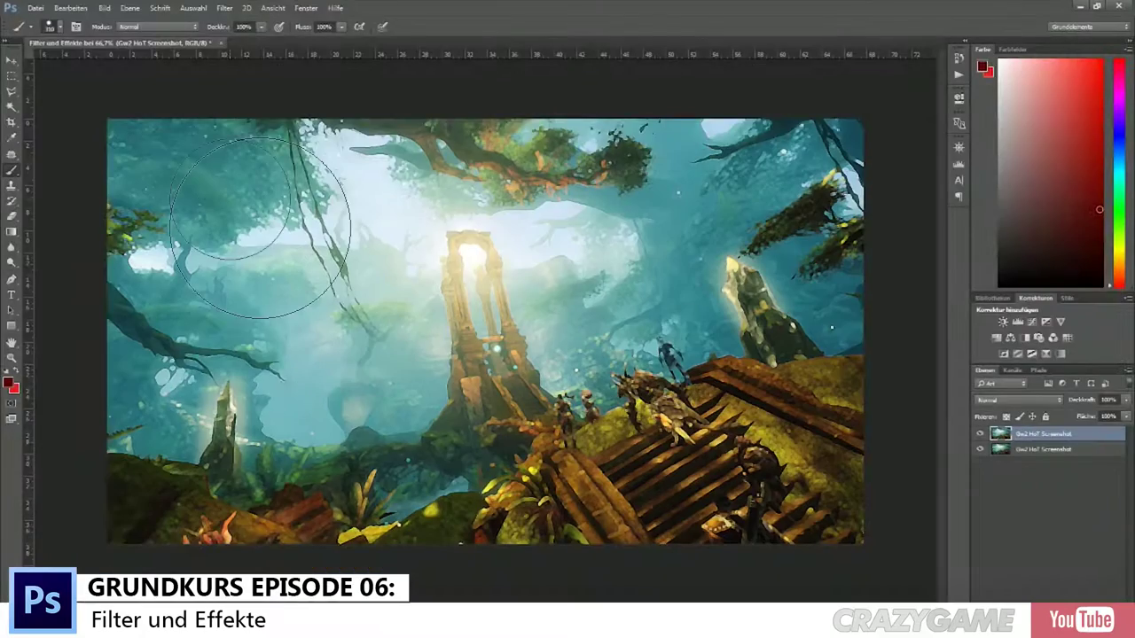
click(224, 8)
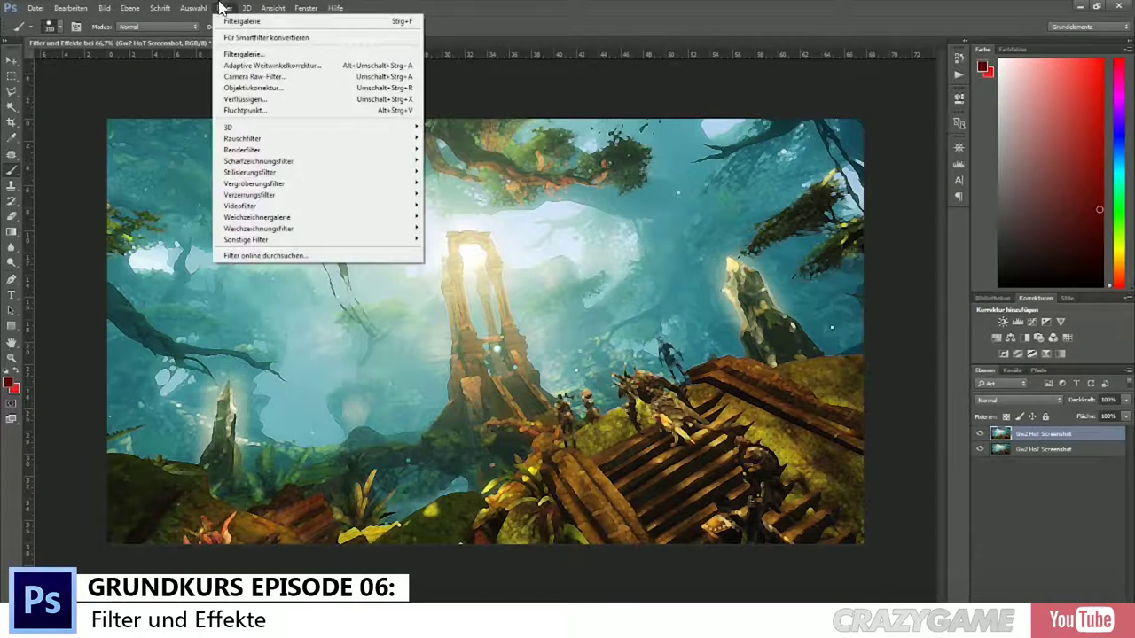
Step: Open Liquify, set brush size to 206 with slightly lower pressure, and push the right pillar's top up
click(253, 99)
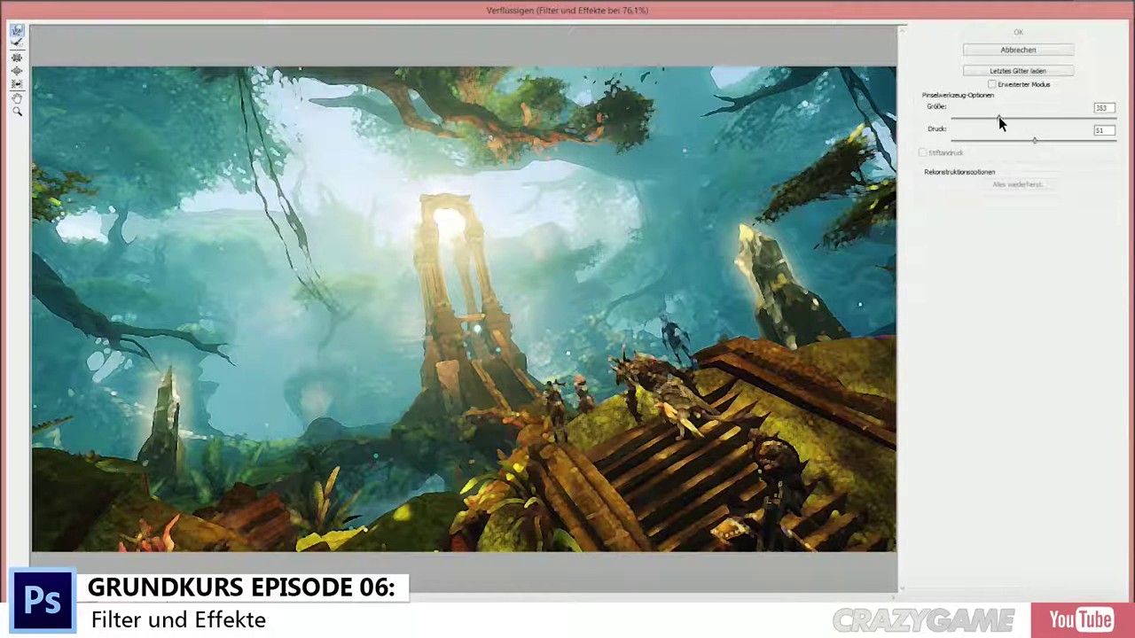
drag(1000, 118, 995, 118)
drag(964, 119, 991, 118)
drag(1034, 141, 1025, 139)
drag(732, 229, 726, 189)
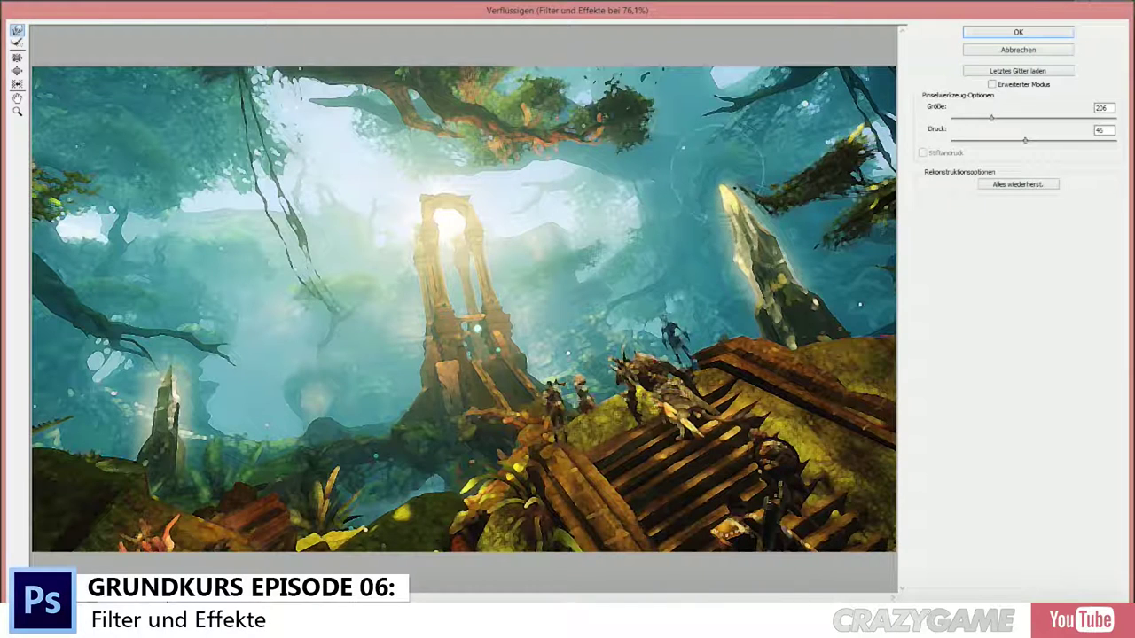
Step: Reconstruct the right rock's warped top with two strokes
click(17, 44)
drag(725, 187, 728, 206)
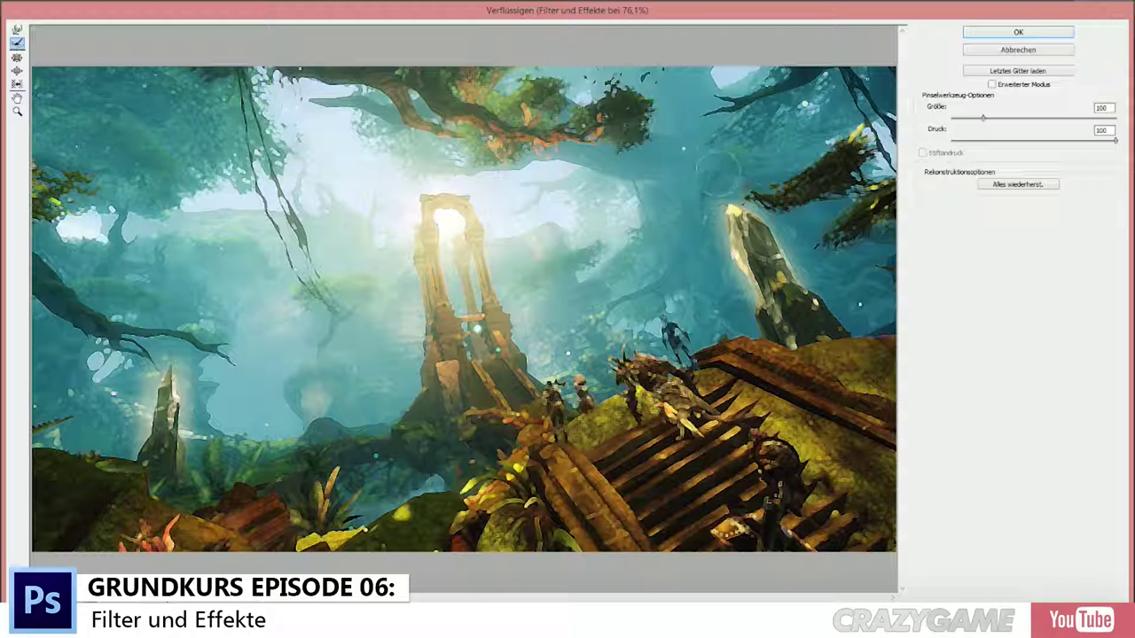
drag(728, 189, 747, 238)
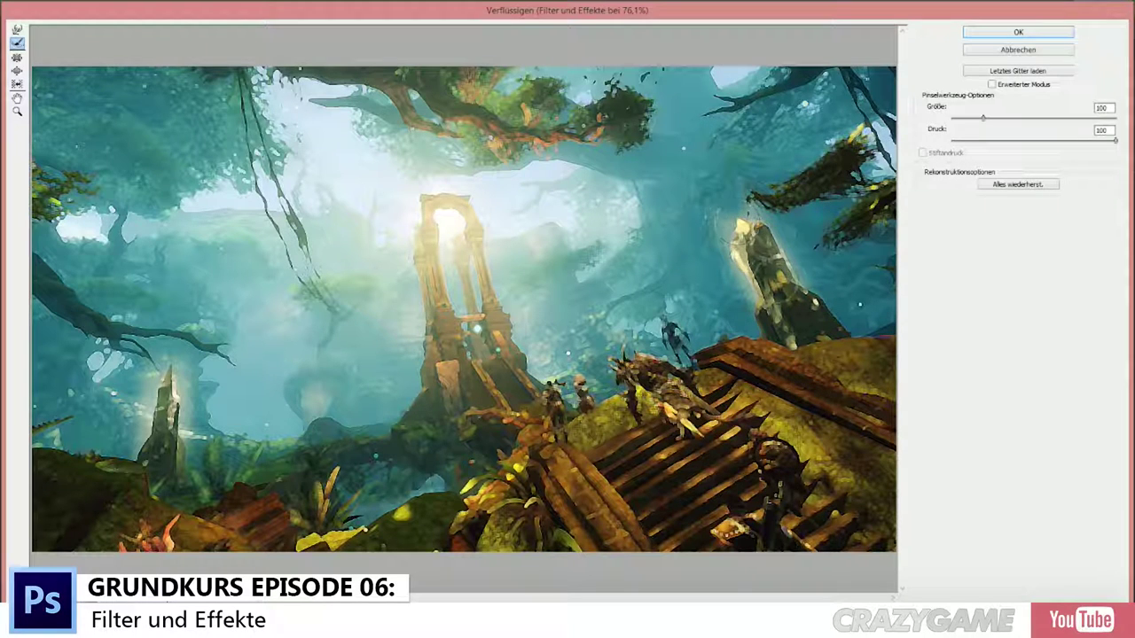
click(16, 58)
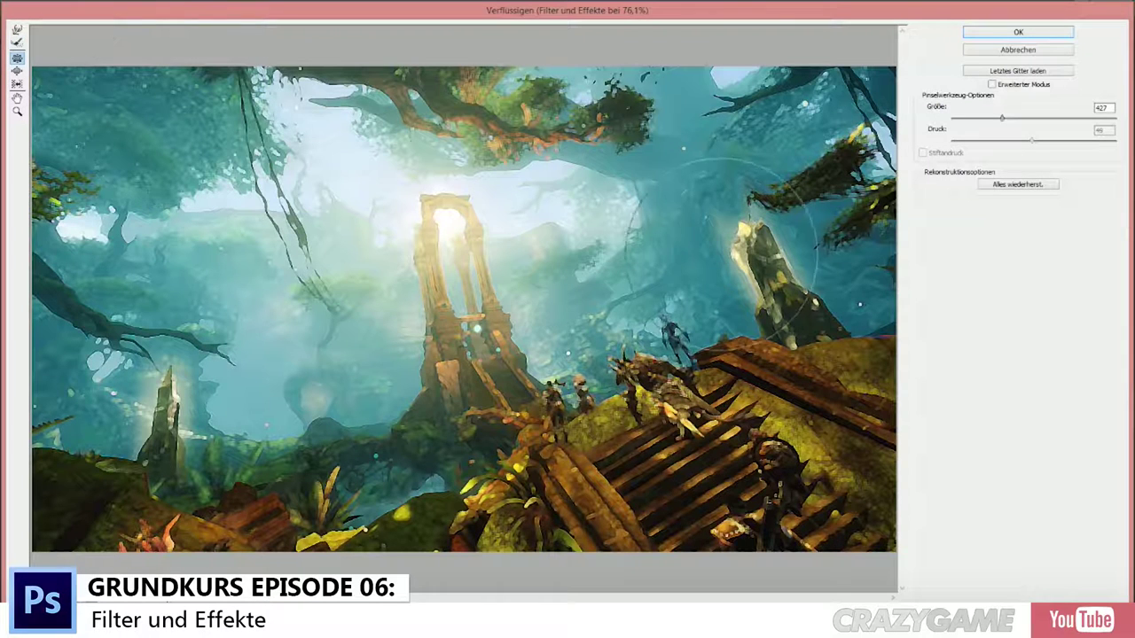
Step: Pucker, bloat and push the right rock's top and left edge
click(756, 266)
click(17, 71)
drag(772, 292, 765, 297)
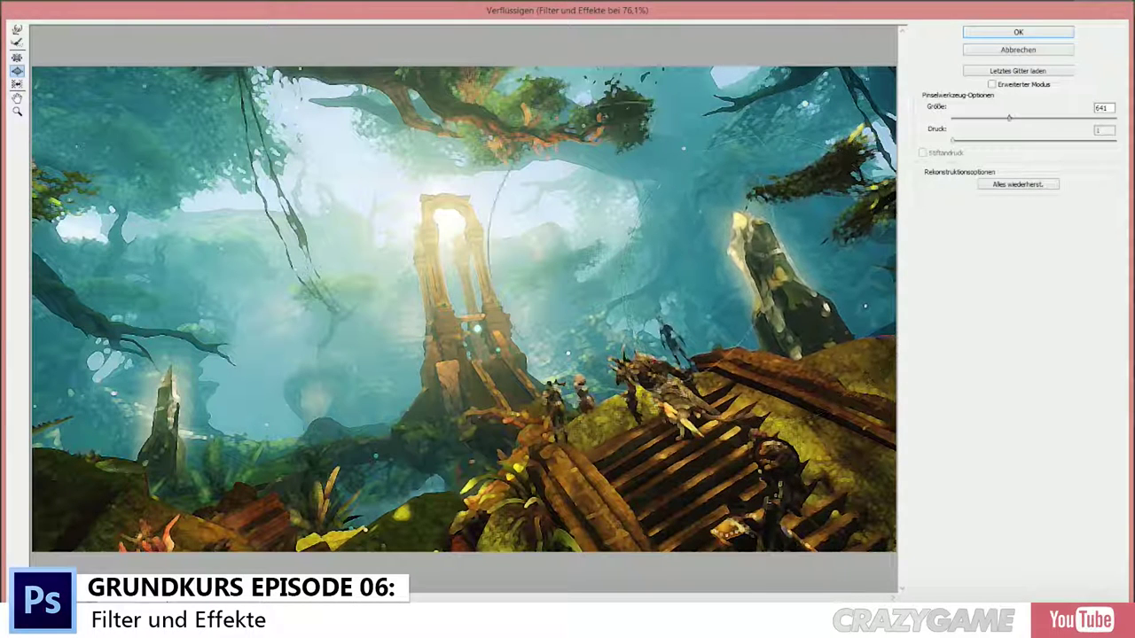
click(17, 85)
mouse_move(762, 266)
mouse_down()
mouse_move(736, 266)
mouse_move(734, 253)
mouse_up()
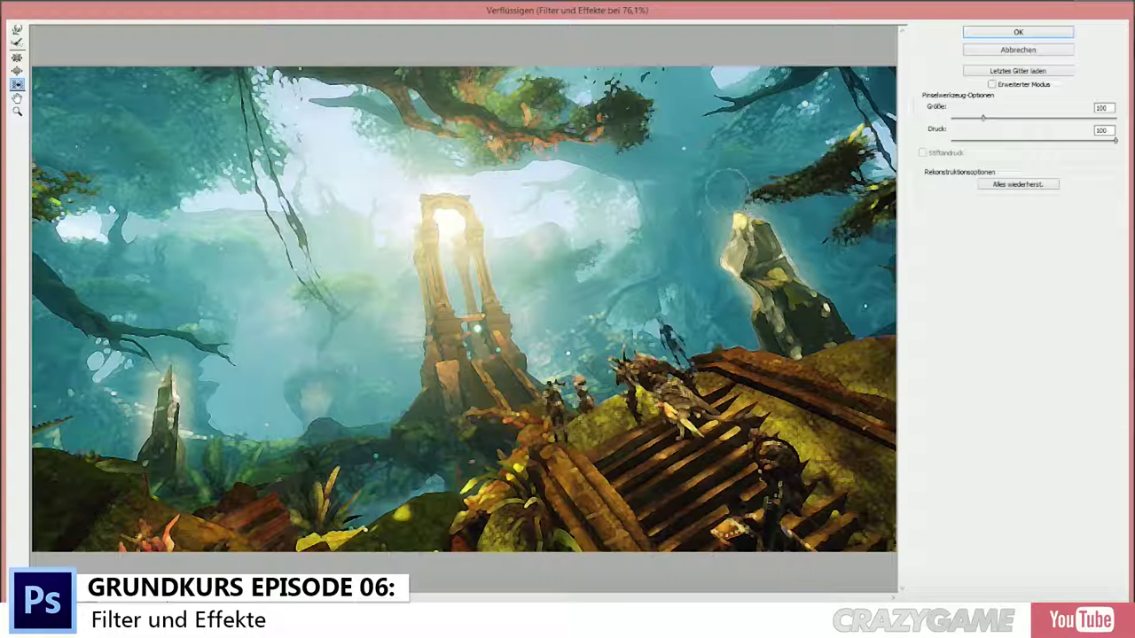
Step: Warp the rock, sky, treetops and central pillar, reloading the previous mesh midway
drag(656, 208, 549, 257)
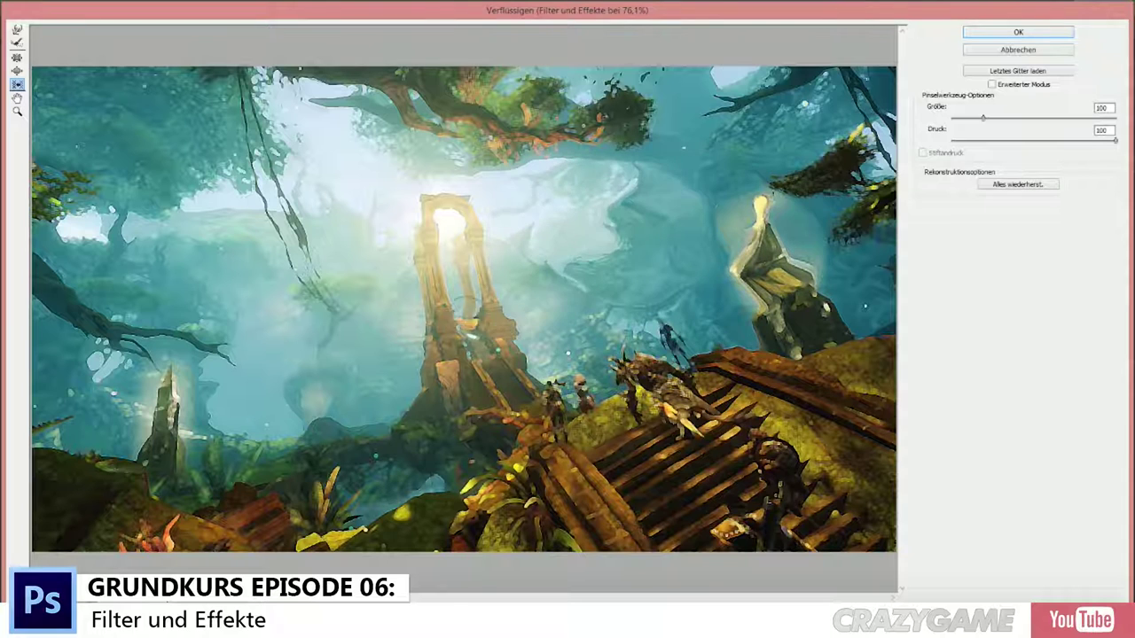
drag(763, 266, 268, 299)
mouse_move(263, 275)
mouse_down()
mouse_move(532, 98)
mouse_move(426, 142)
mouse_move(461, 390)
mouse_move(576, 496)
mouse_move(664, 515)
mouse_move(763, 479)
mouse_move(844, 284)
mouse_up()
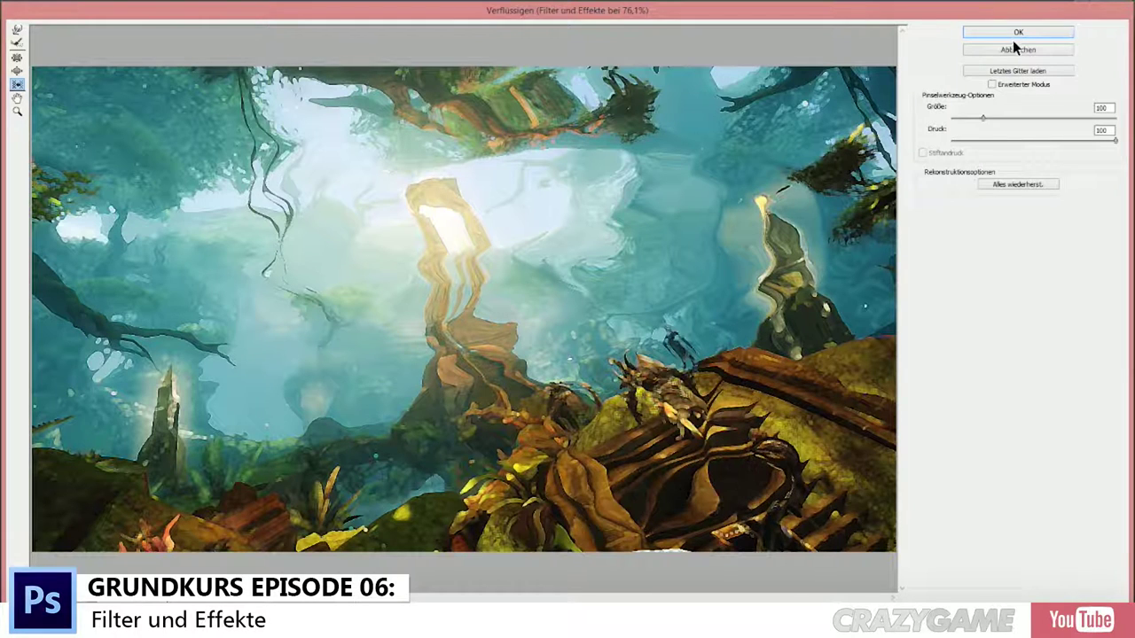
click(1009, 73)
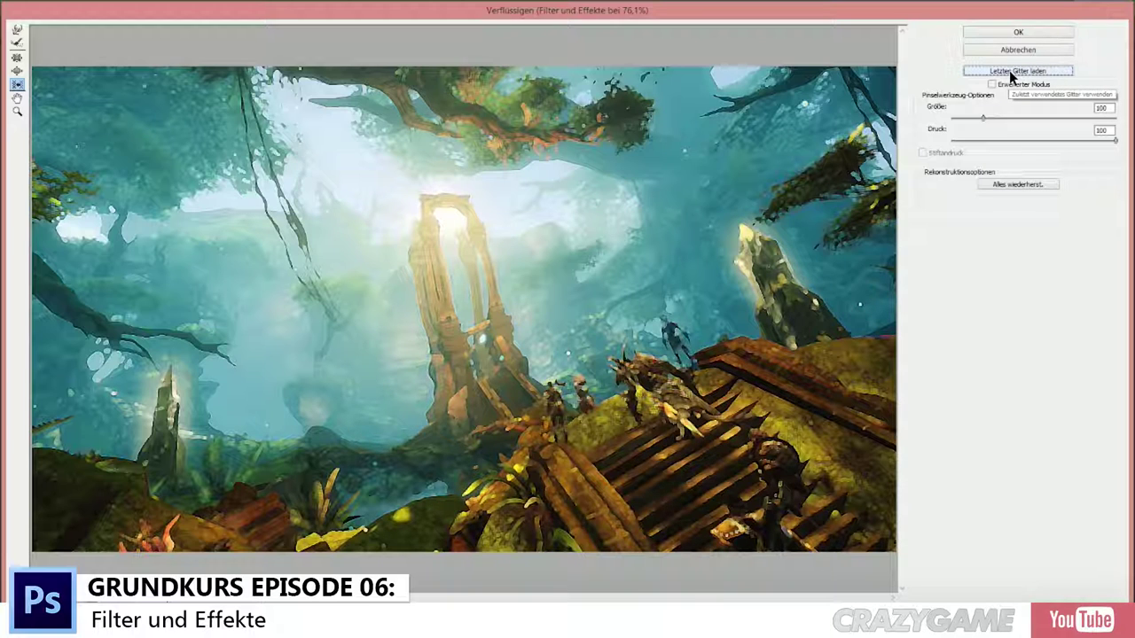
drag(506, 233, 543, 373)
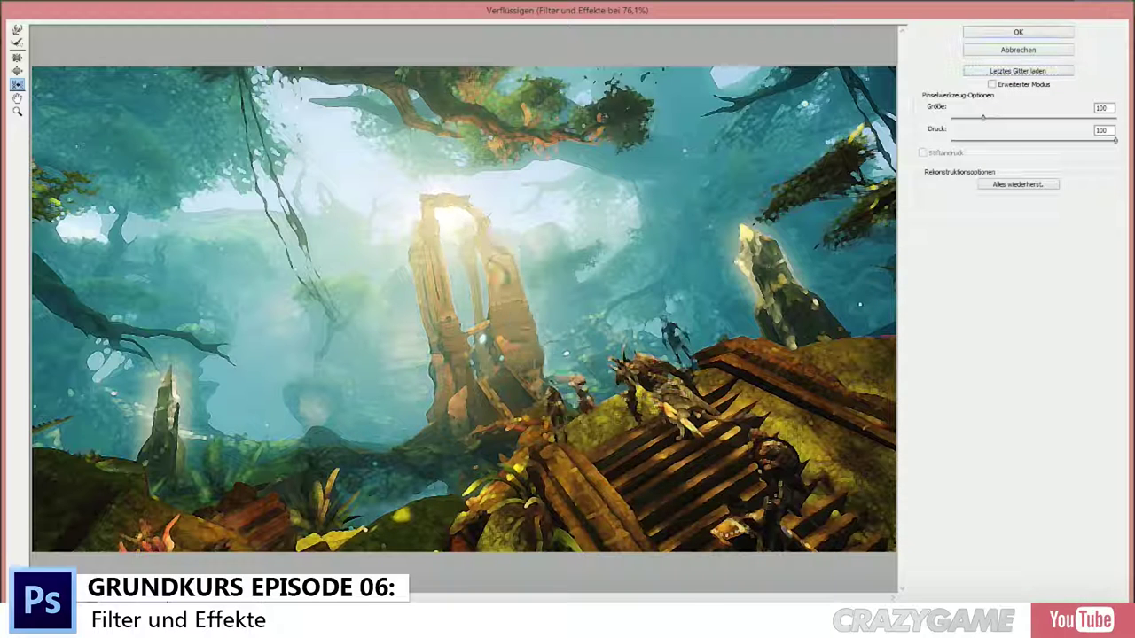
Step: Zoom the Liquify preview in and back out
click(16, 111)
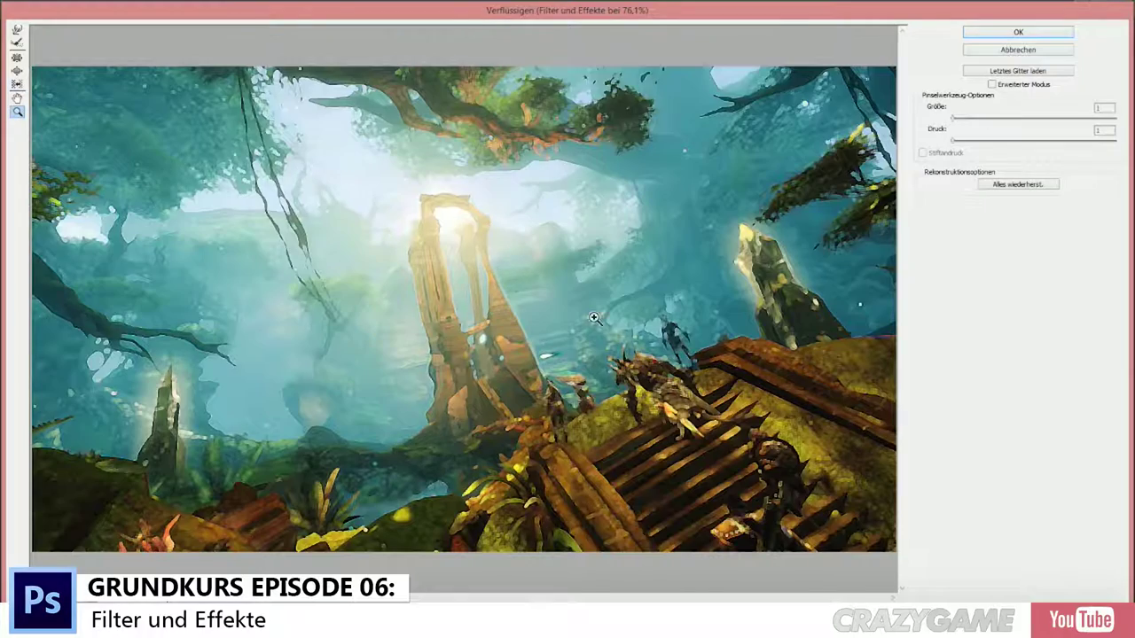
drag(356, 168, 612, 338)
scroll(558, 311, down, 2)
scroll(549, 309, down, 3)
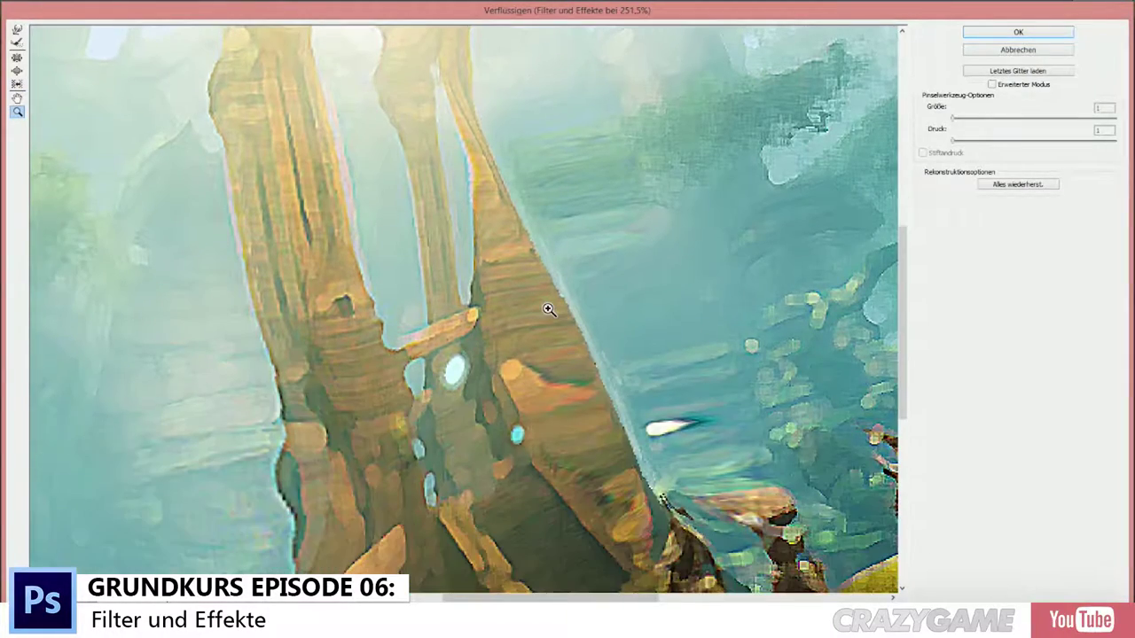
scroll(547, 308, down, 2)
scroll(546, 310, down, 2)
scroll(546, 311, down, 2)
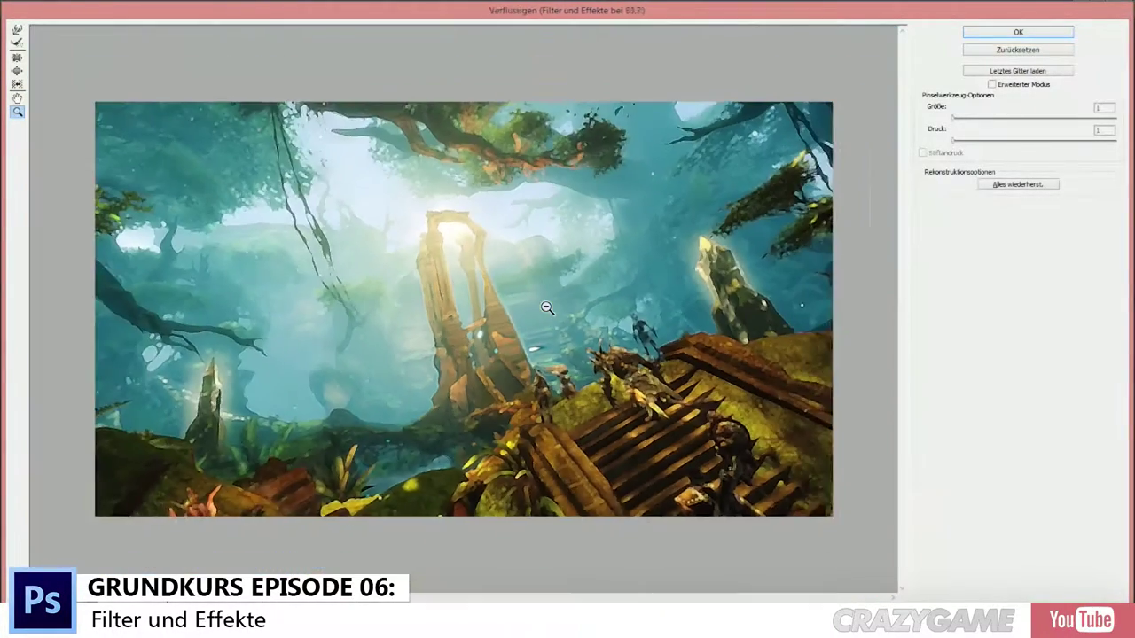
scroll(546, 313, down, 1)
scroll(545, 313, up, 1)
scroll(545, 313, up, 1)
Step: Check the preview zoom levels, then apply the Liquify changes with OK
click(17, 99)
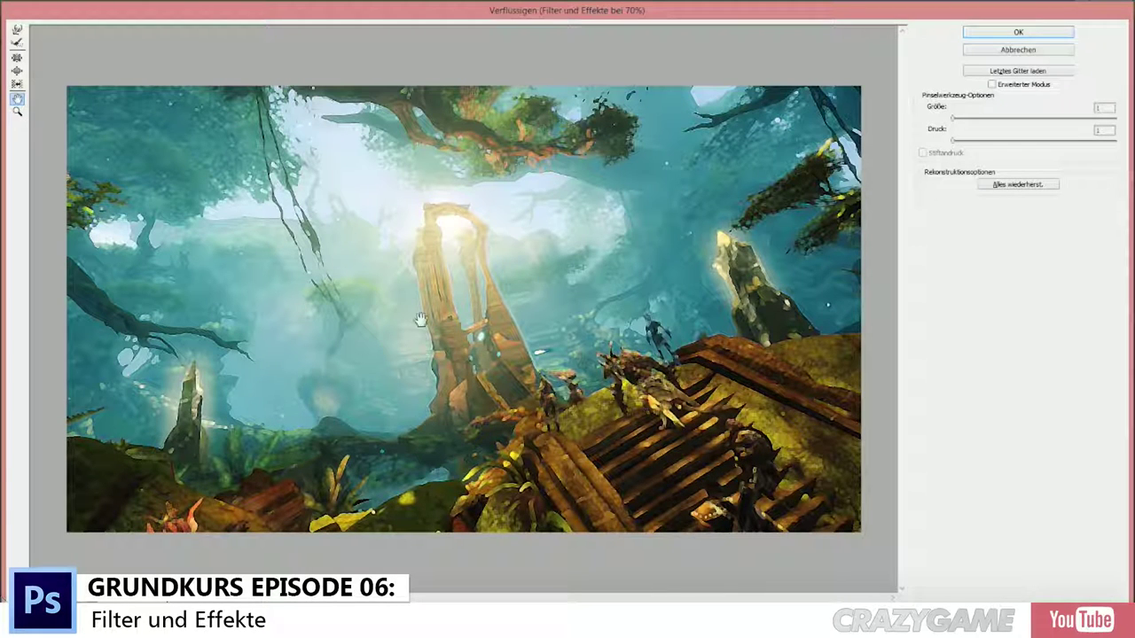
click(62, 589)
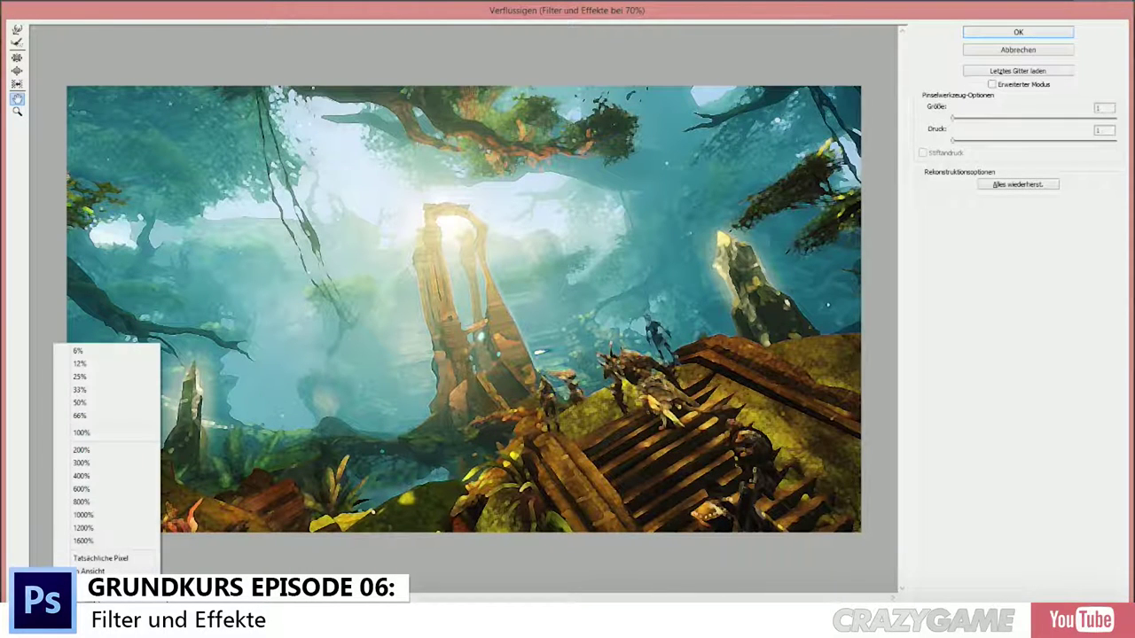
click(489, 369)
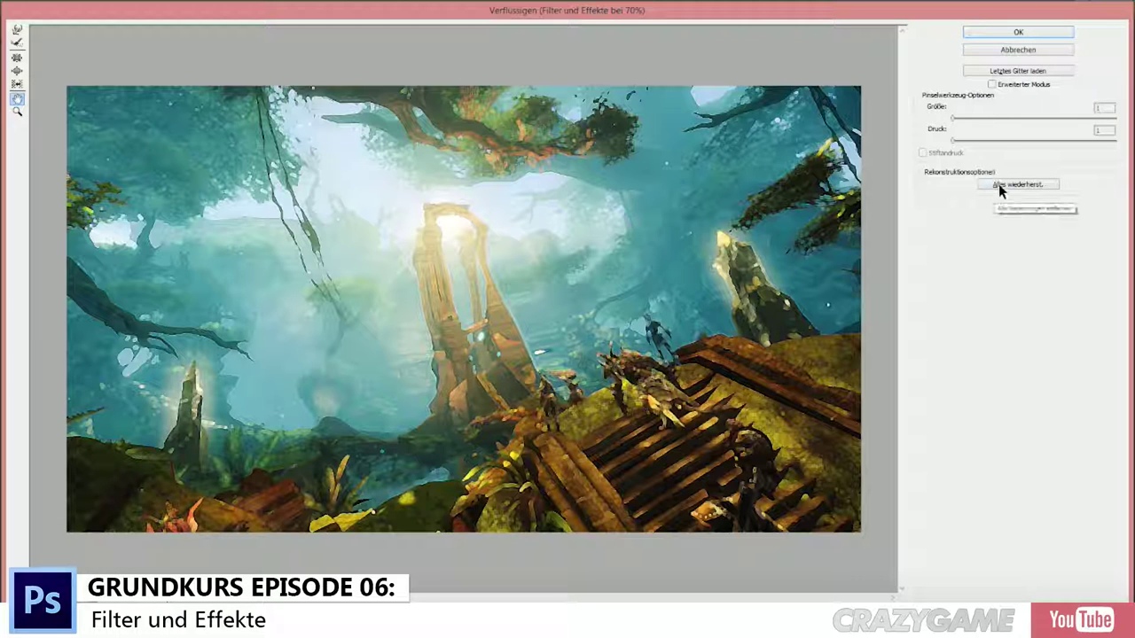
click(991, 49)
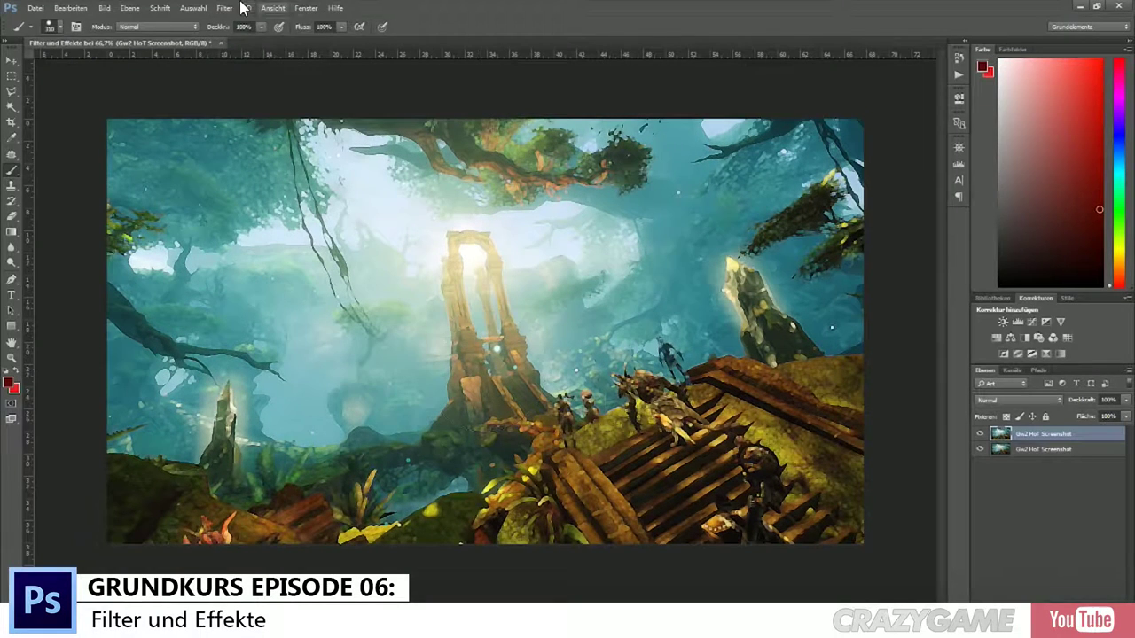
Step: Open Fluchtpunkt, place three plane corners, then discard the unfinished plane
click(268, 7)
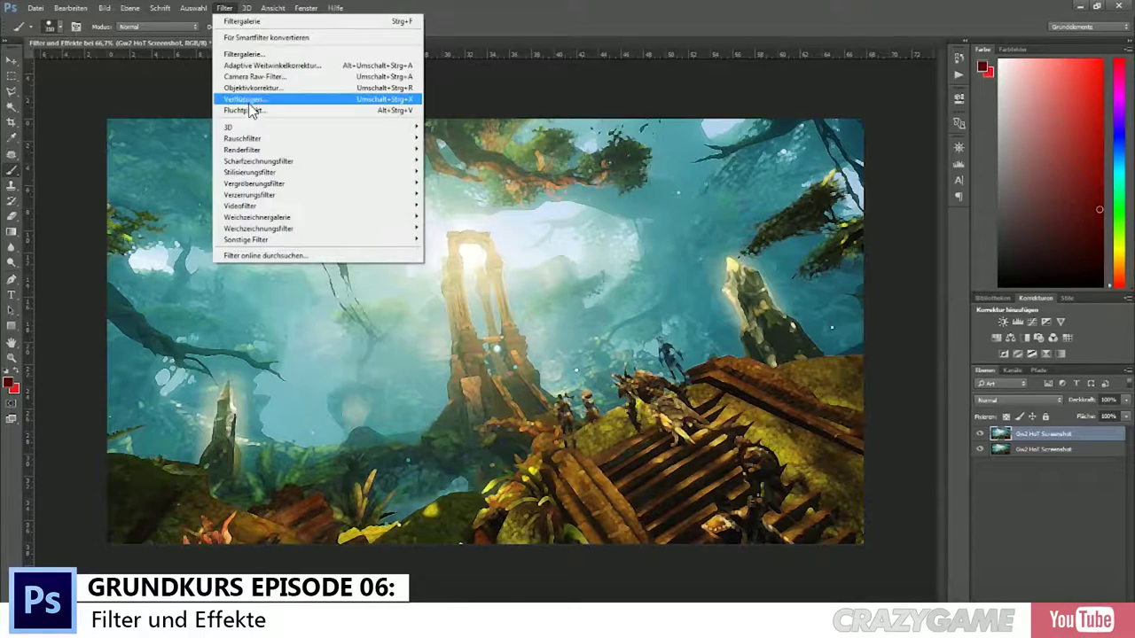
click(252, 112)
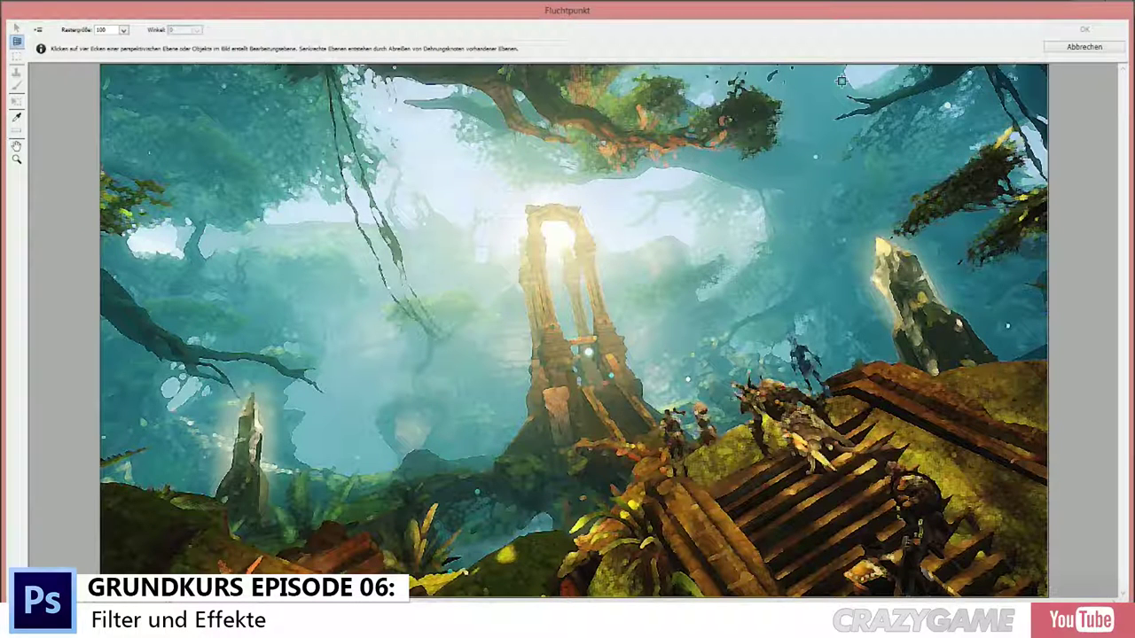
click(529, 329)
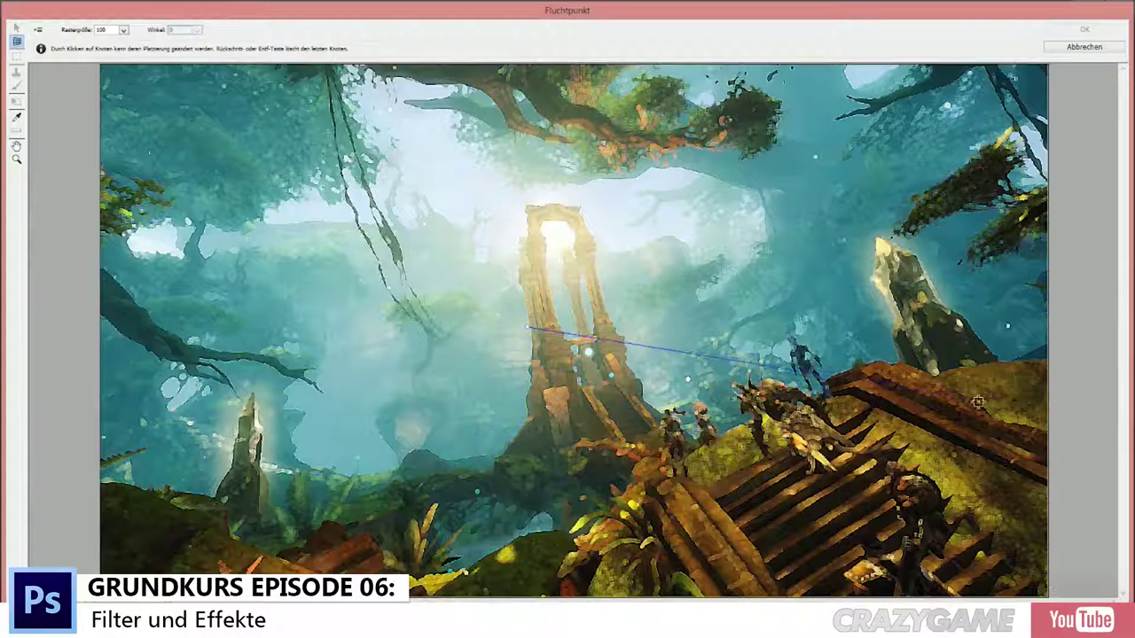
click(1062, 407)
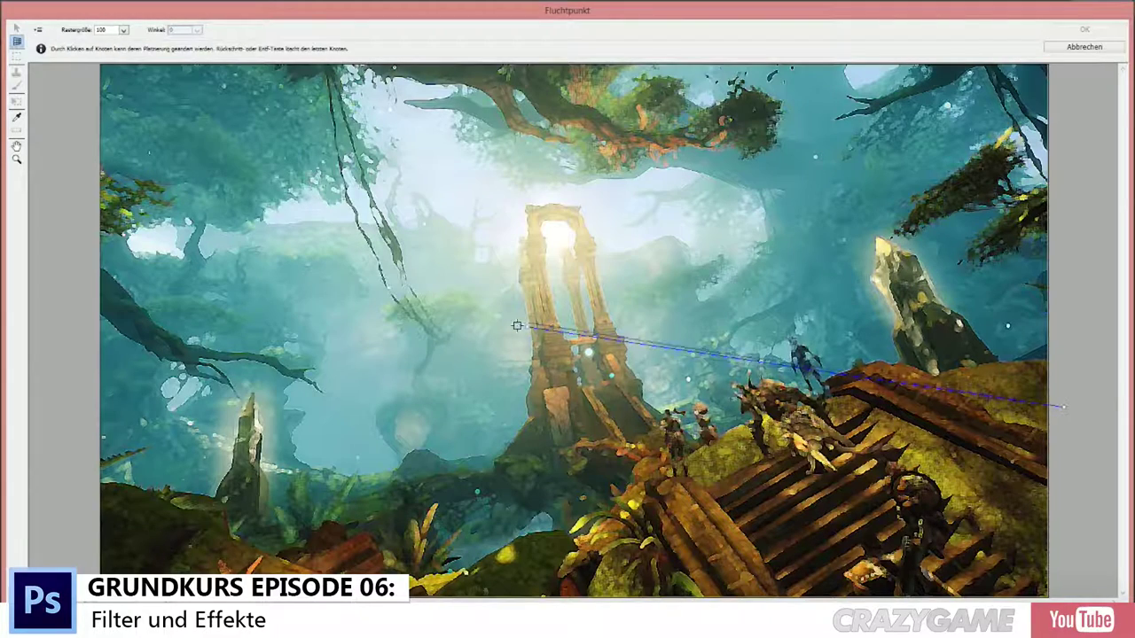
click(46, 407)
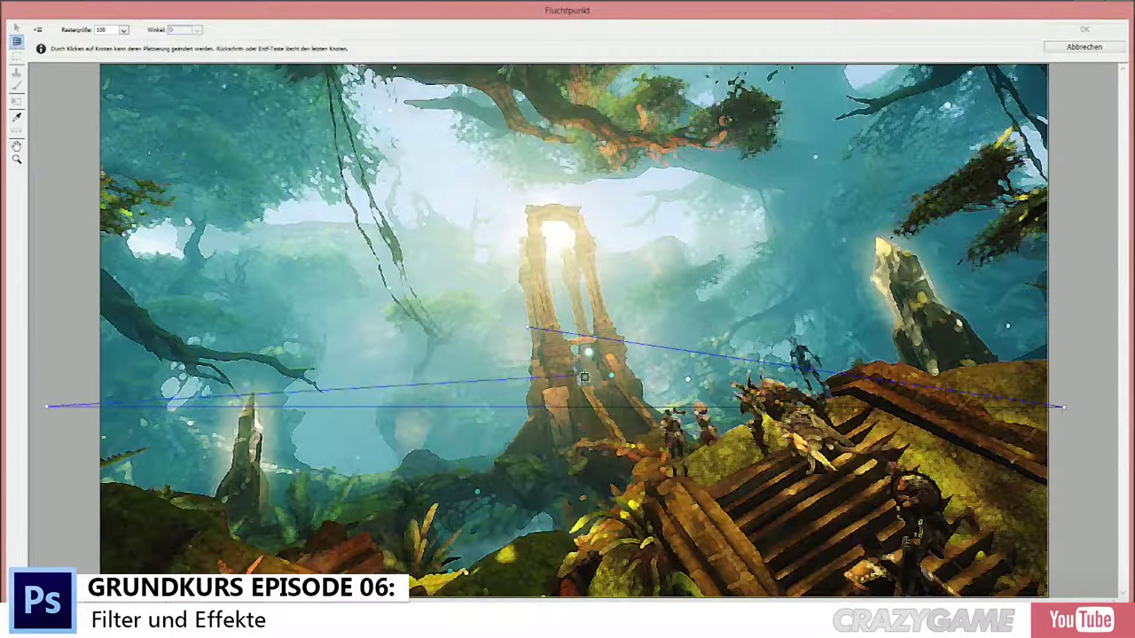
key(BackSpace)
key(BackSpace)
key(BackSpace)
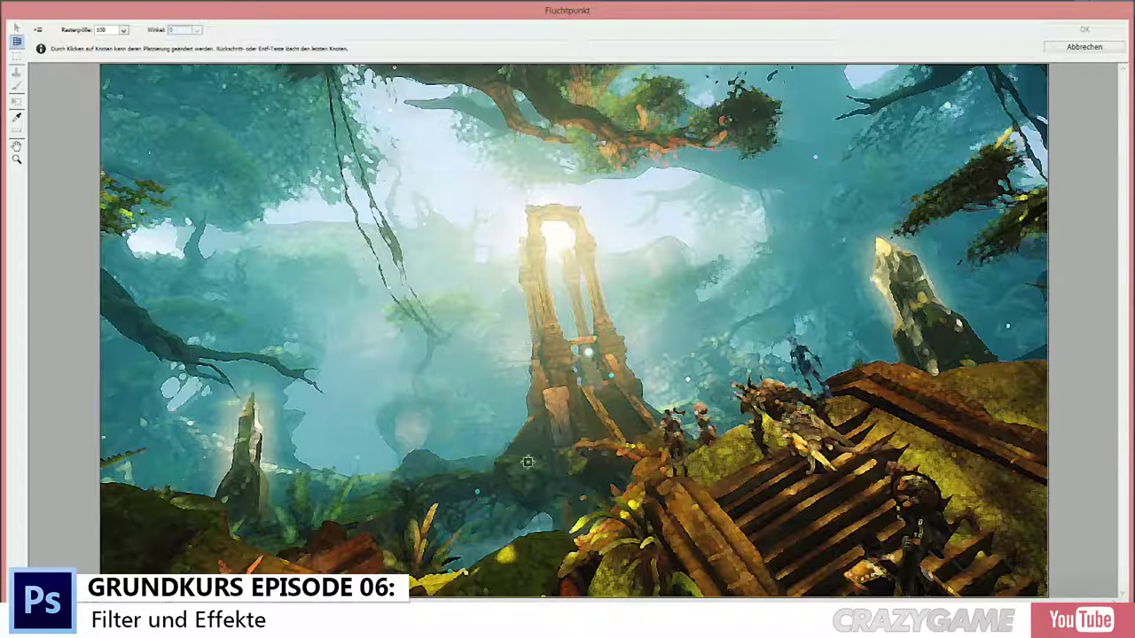
Step: Create a four-corner perspective plane over the central pillar and right rock
click(507, 69)
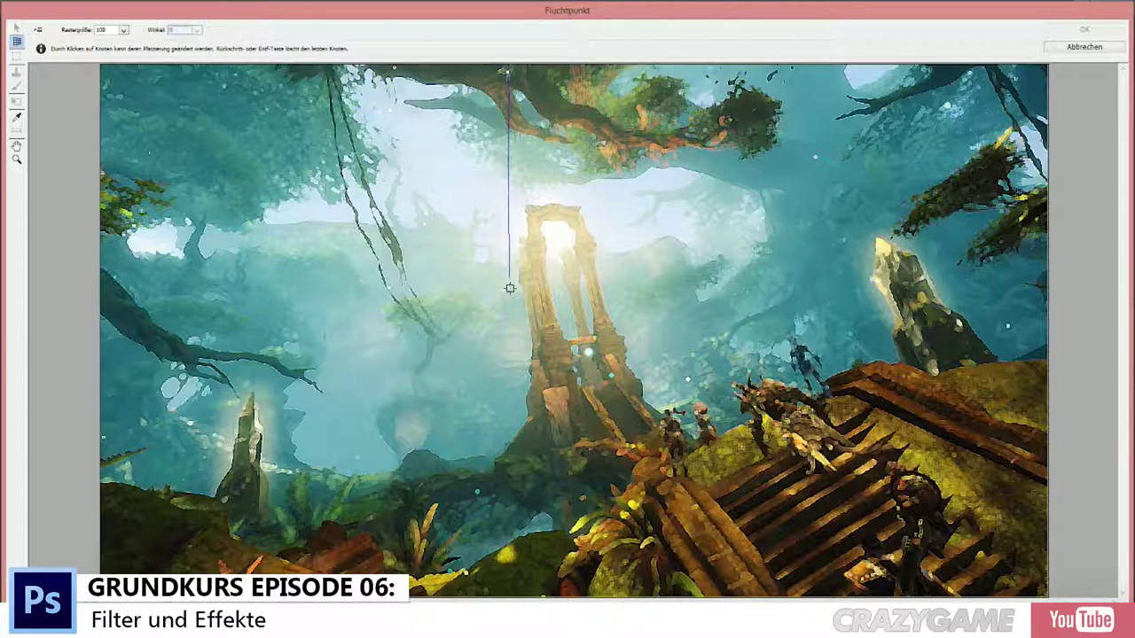
click(529, 426)
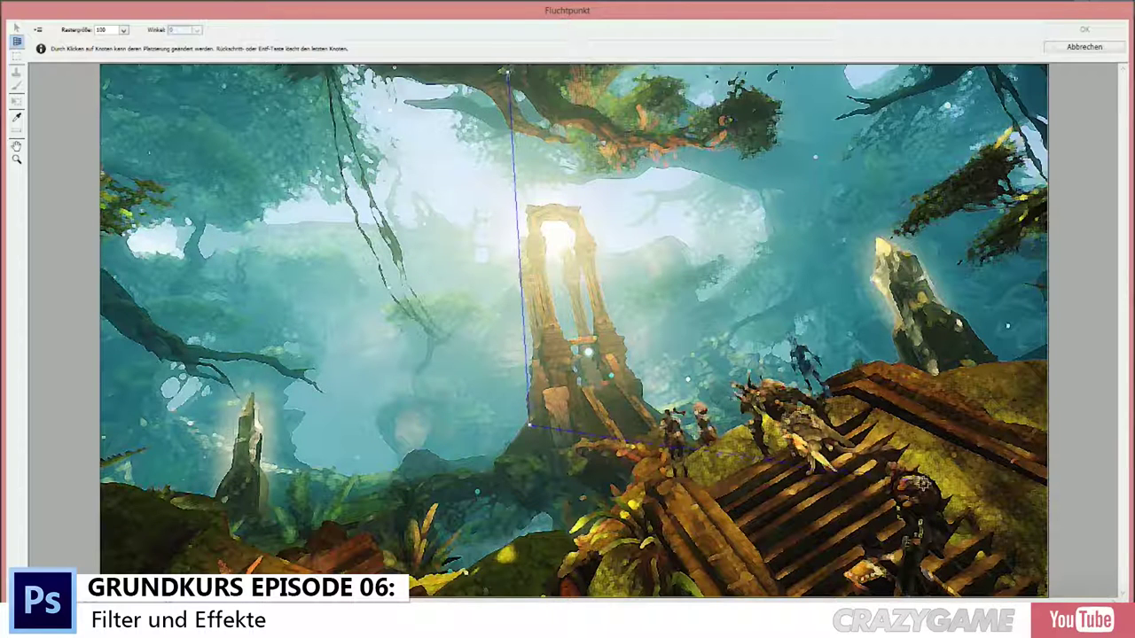
click(1073, 535)
click(1049, 77)
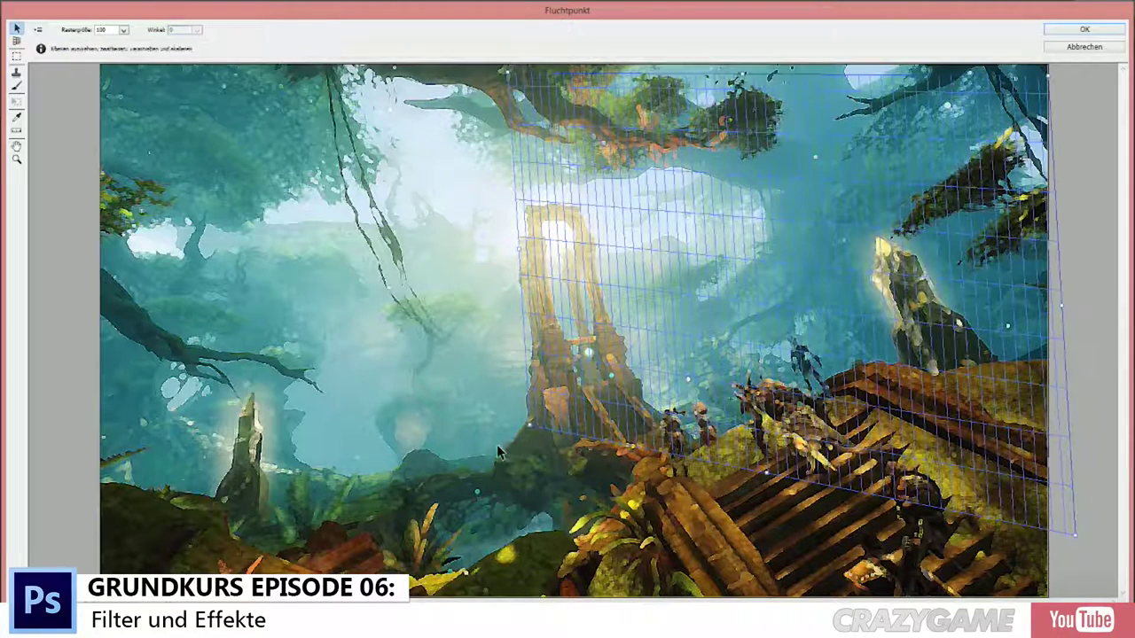
Step: Shift the perspective grid left, then cancel Vanishing Point without applying
mouse_move(632, 142)
mouse_down()
mouse_move(497, 170)
mouse_move(790, 142)
mouse_move(808, 119)
mouse_move(752, 197)
mouse_move(187, 225)
mouse_move(555, 258)
mouse_move(645, 285)
mouse_move(67, 231)
mouse_move(747, 202)
mouse_move(585, 217)
mouse_move(679, 195)
mouse_move(672, 184)
mouse_up()
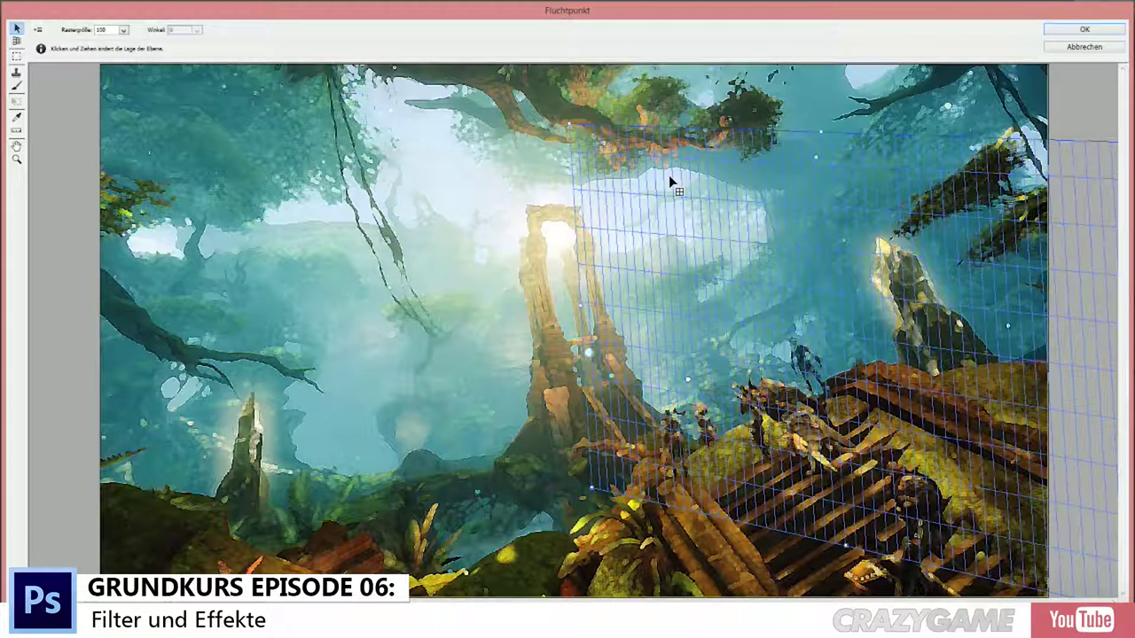
mouse_move(810, 224)
mouse_down()
mouse_move(766, 249)
mouse_move(879, 223)
mouse_move(824, 236)
mouse_up()
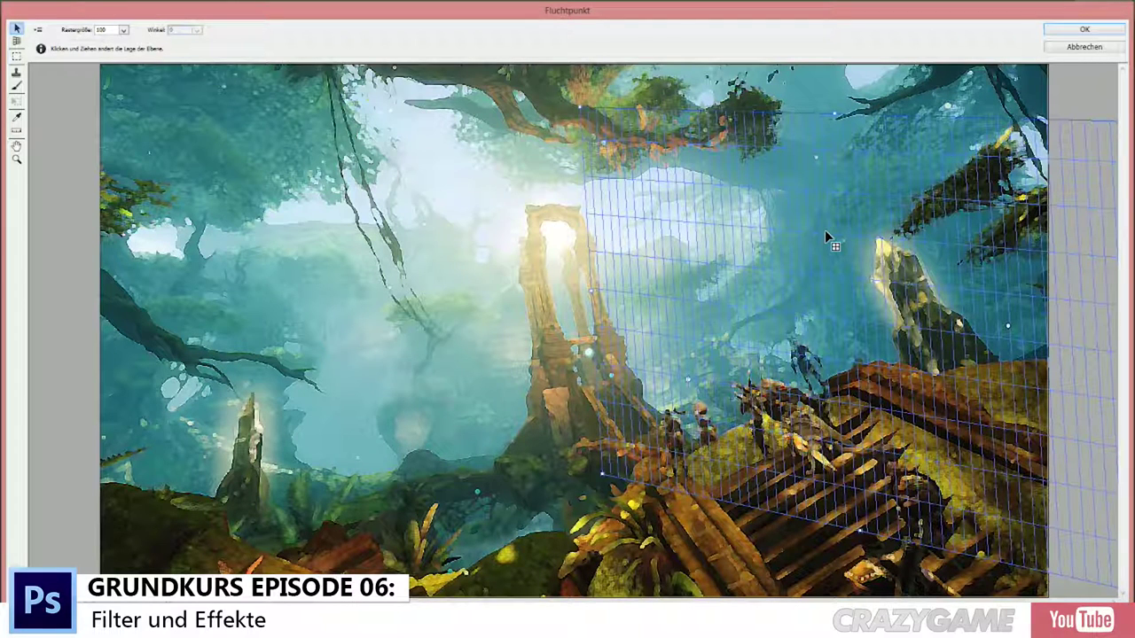
click(1099, 48)
click(224, 9)
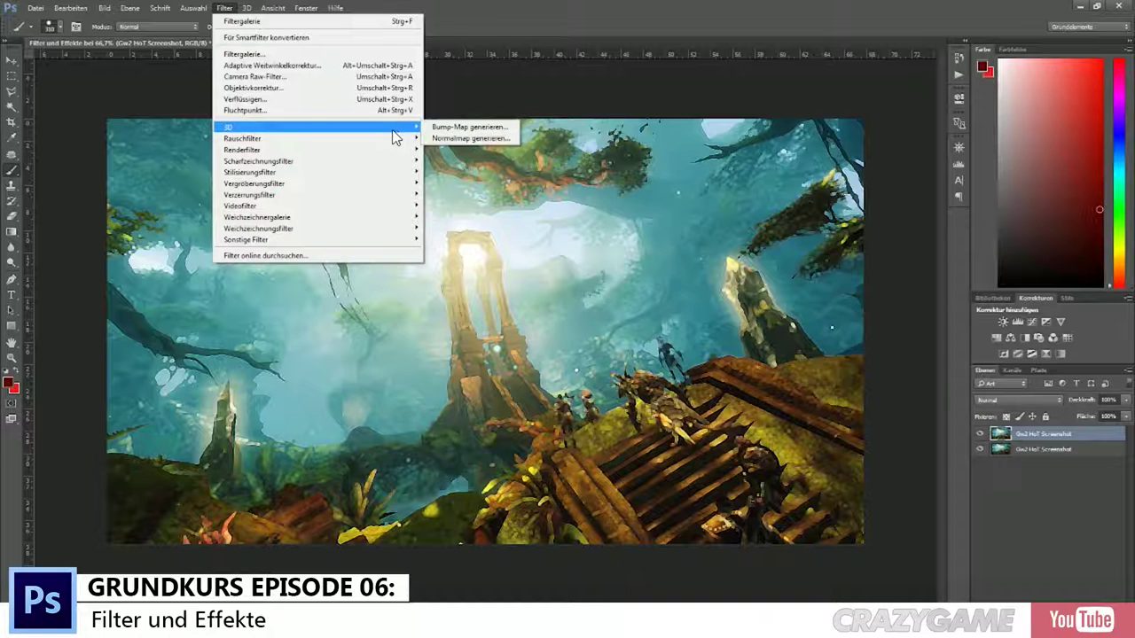
Step: Preview Bump-Map generieren at 80% detail on a rotating sphere, then cancel it
click(444, 129)
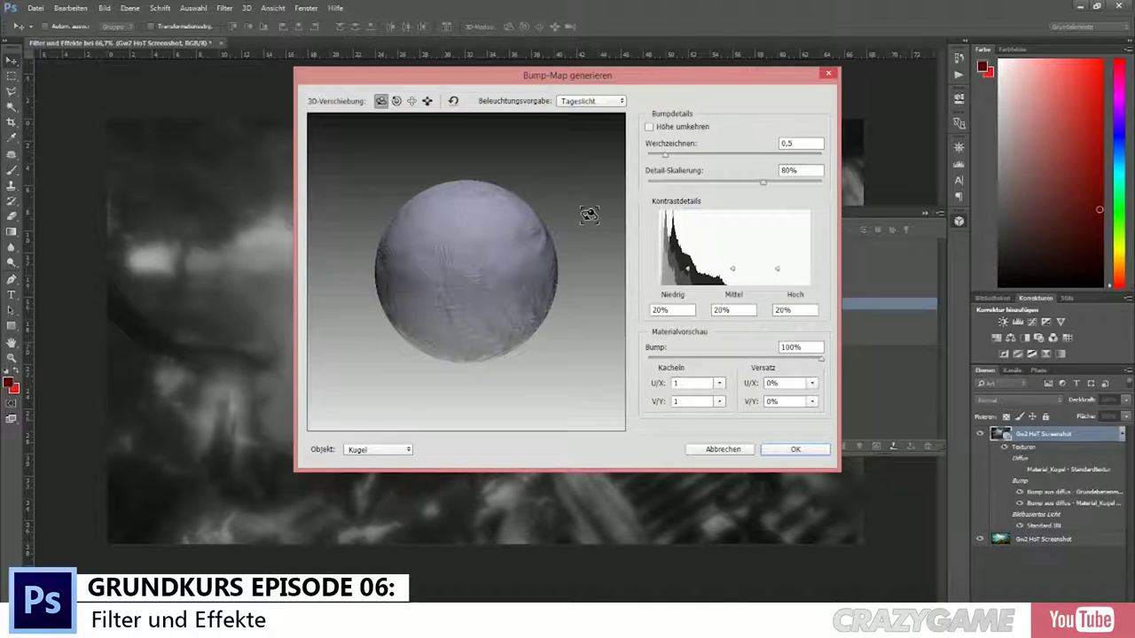
mouse_move(467, 74)
mouse_down()
mouse_move(560, 456)
mouse_move(585, 200)
mouse_move(470, 136)
mouse_up()
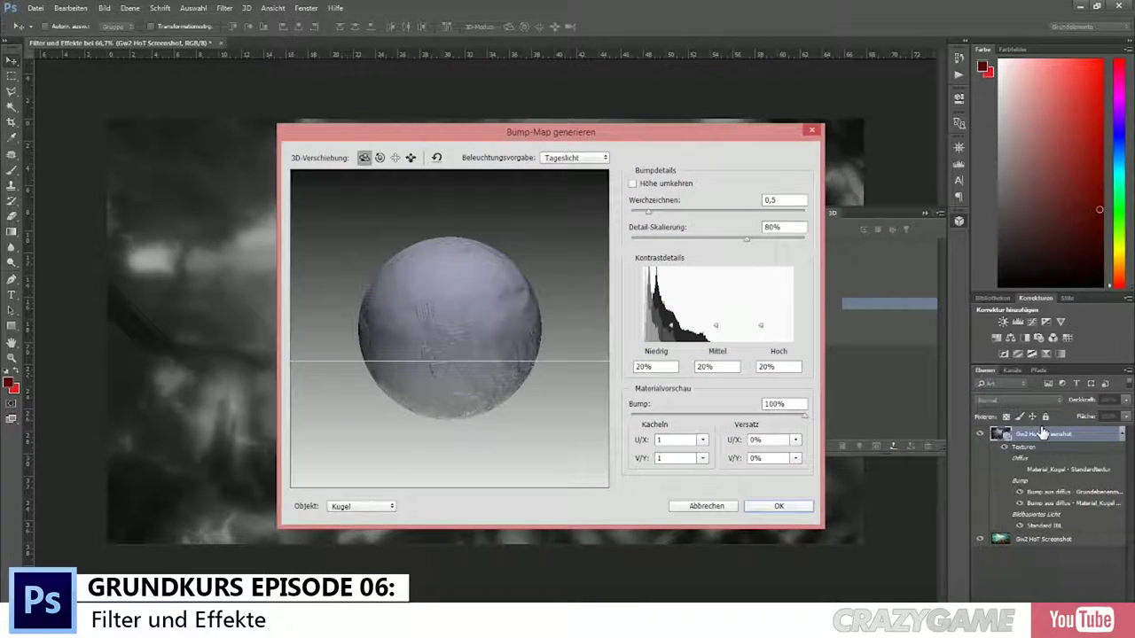
mouse_move(512, 332)
mouse_down()
mouse_move(600, 332)
mouse_move(610, 458)
mouse_move(466, 369)
mouse_move(372, 355)
mouse_move(496, 357)
mouse_up()
mouse_move(370, 197)
mouse_down()
mouse_move(520, 296)
mouse_move(580, 385)
mouse_move(572, 399)
mouse_move(405, 324)
mouse_move(400, 299)
mouse_up()
mouse_move(516, 330)
mouse_down()
mouse_move(444, 354)
mouse_move(532, 328)
mouse_up()
click(715, 503)
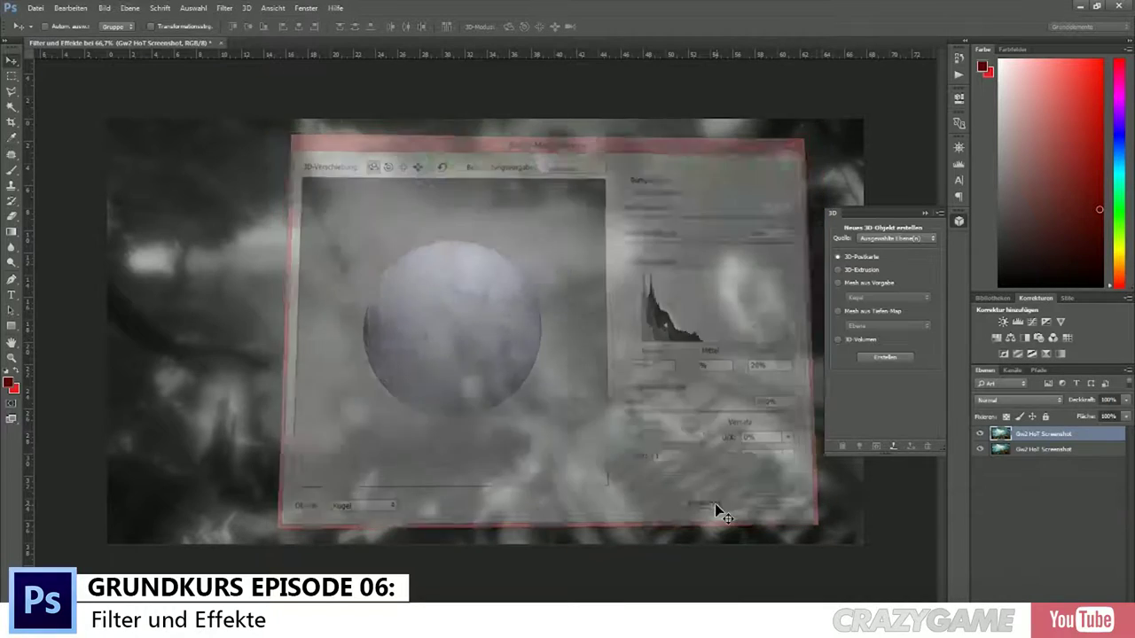
click(939, 214)
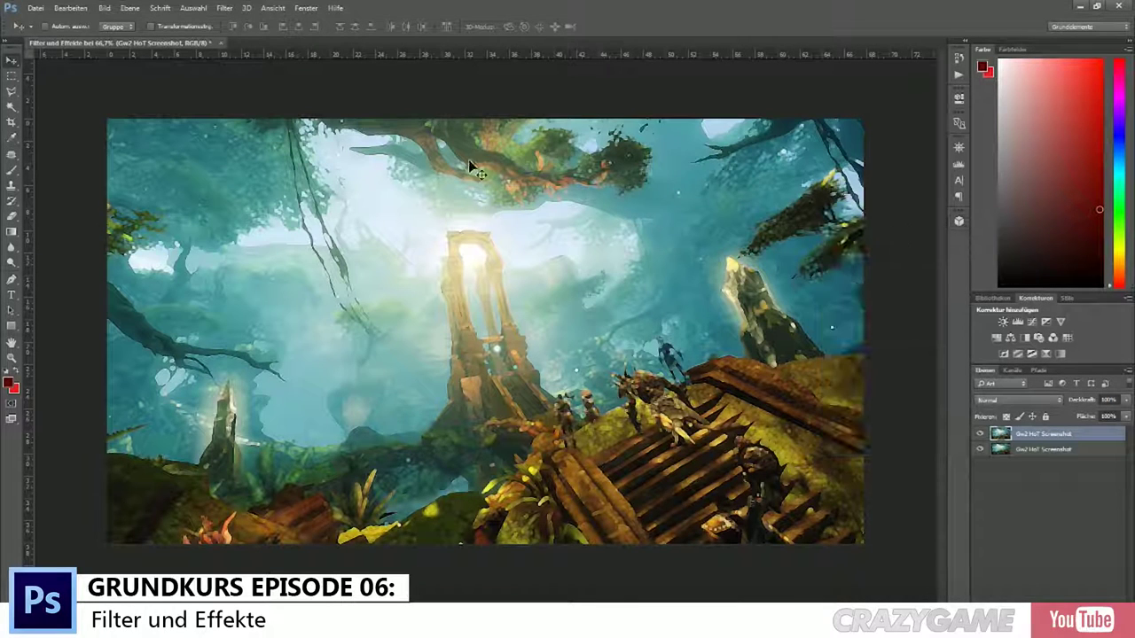
Step: Preview Helligkeit interpolieren with a larger radius, then cancel it
click(248, 10)
click(248, 10)
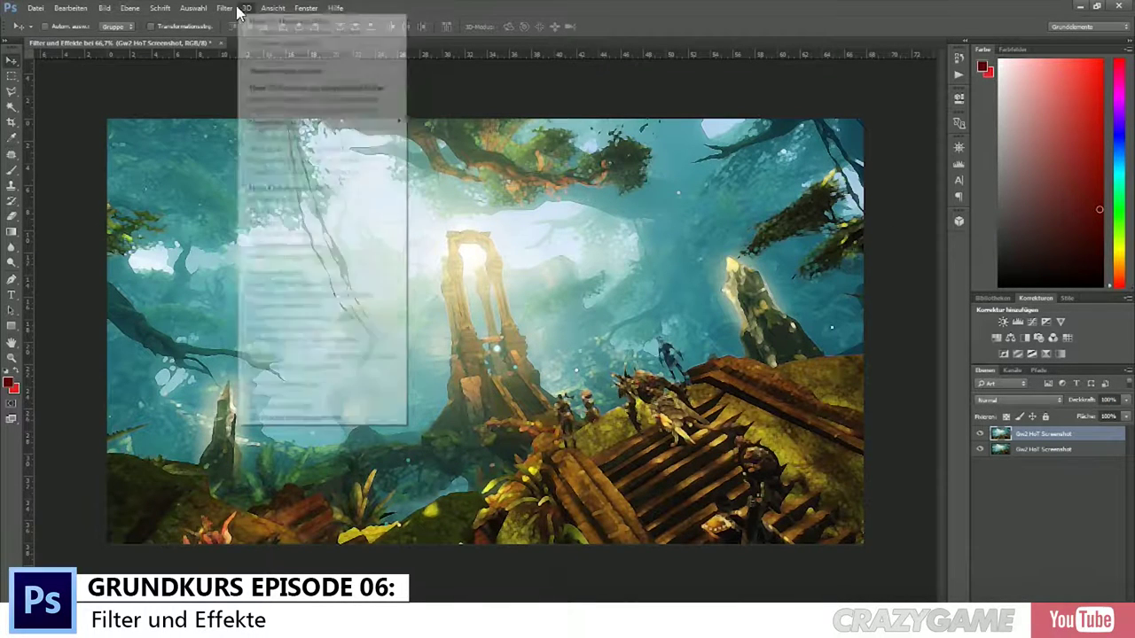
click(225, 11)
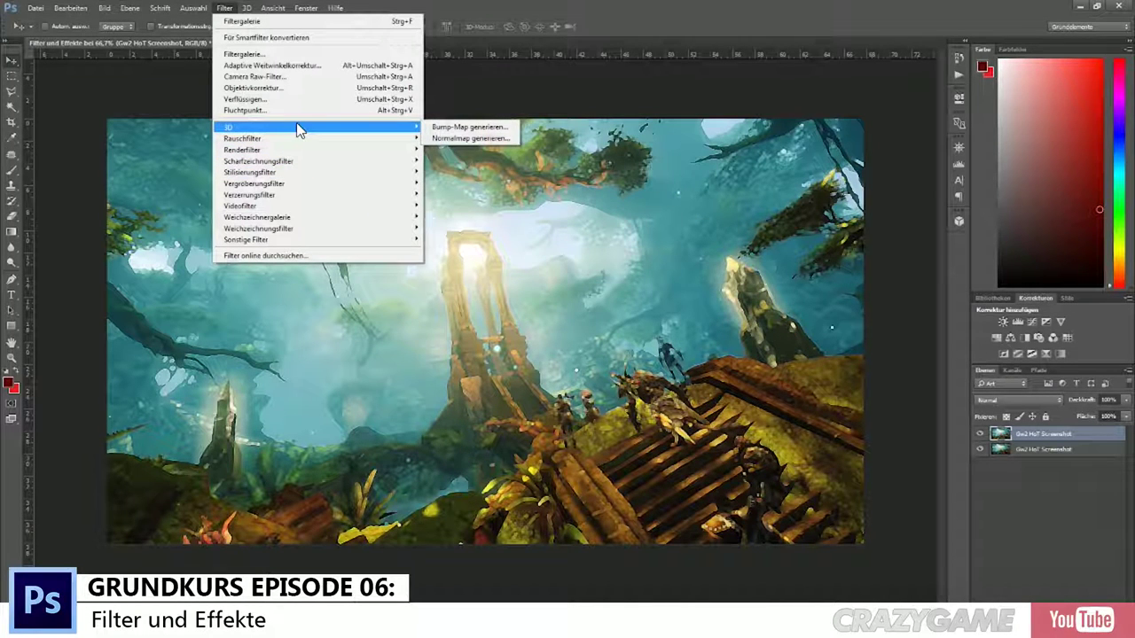
mouse_move(242, 138)
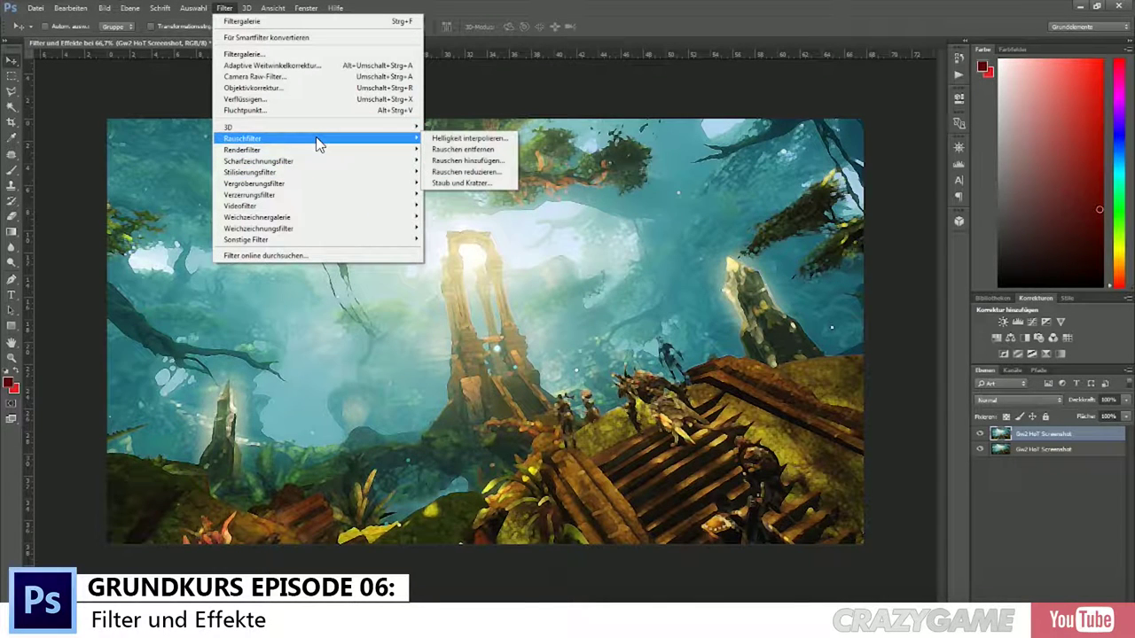
click(455, 138)
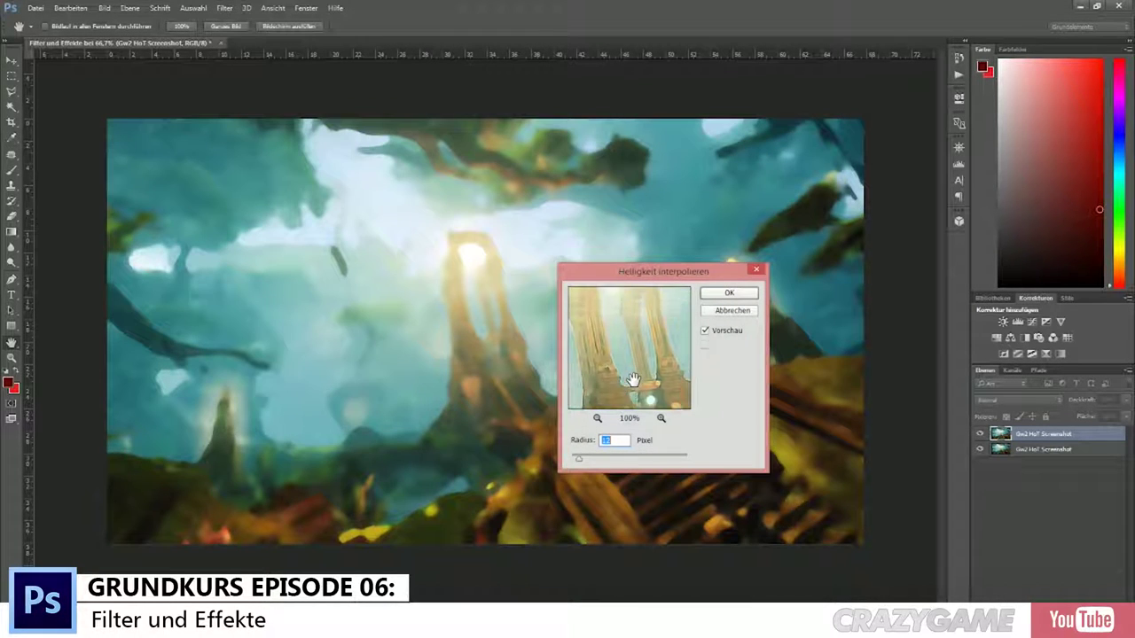
mouse_move(586, 461)
mouse_down()
mouse_move(641, 468)
mouse_move(653, 452)
mouse_up()
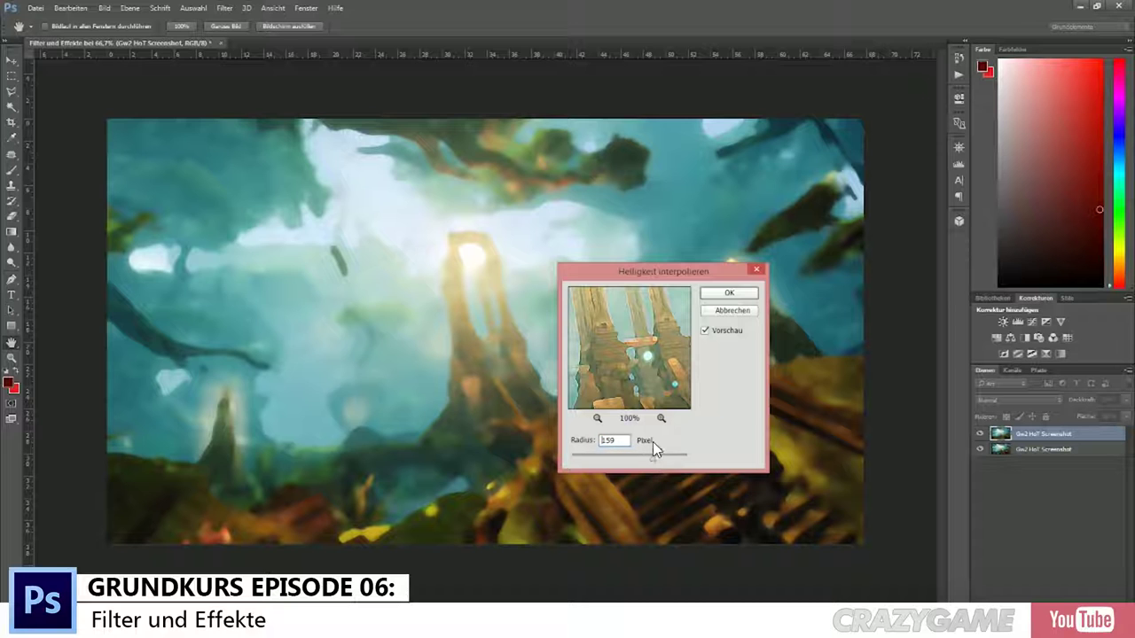
click(718, 312)
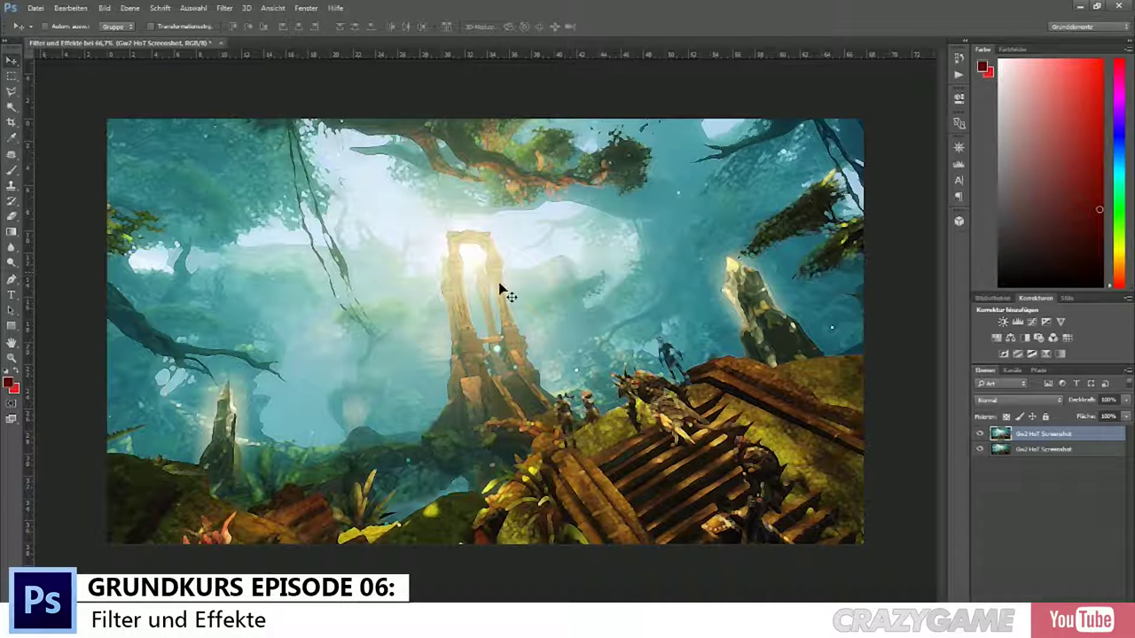
Step: Preview Staub und Kratzer with an increased radius, then cancel it
click(229, 8)
mouse_move(266, 139)
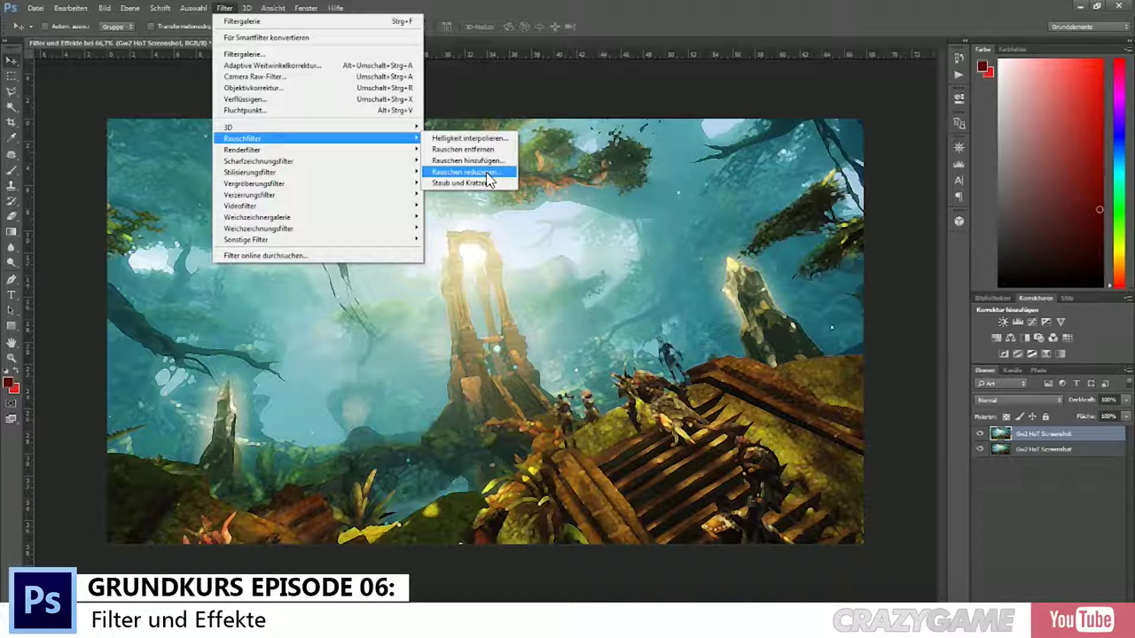
click(464, 184)
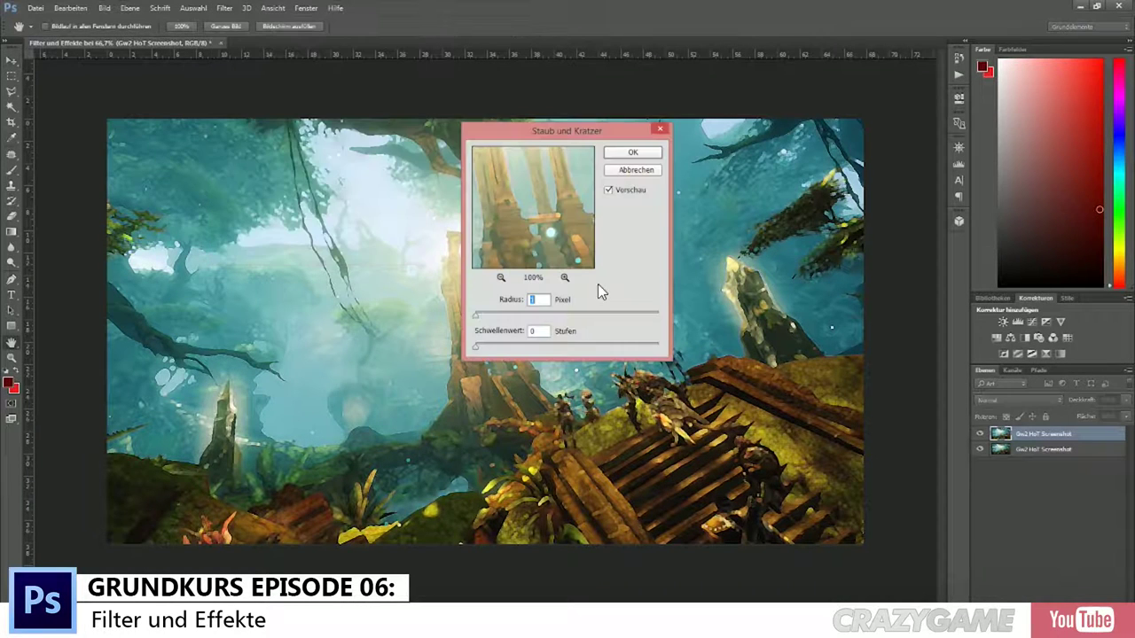
drag(494, 321, 550, 312)
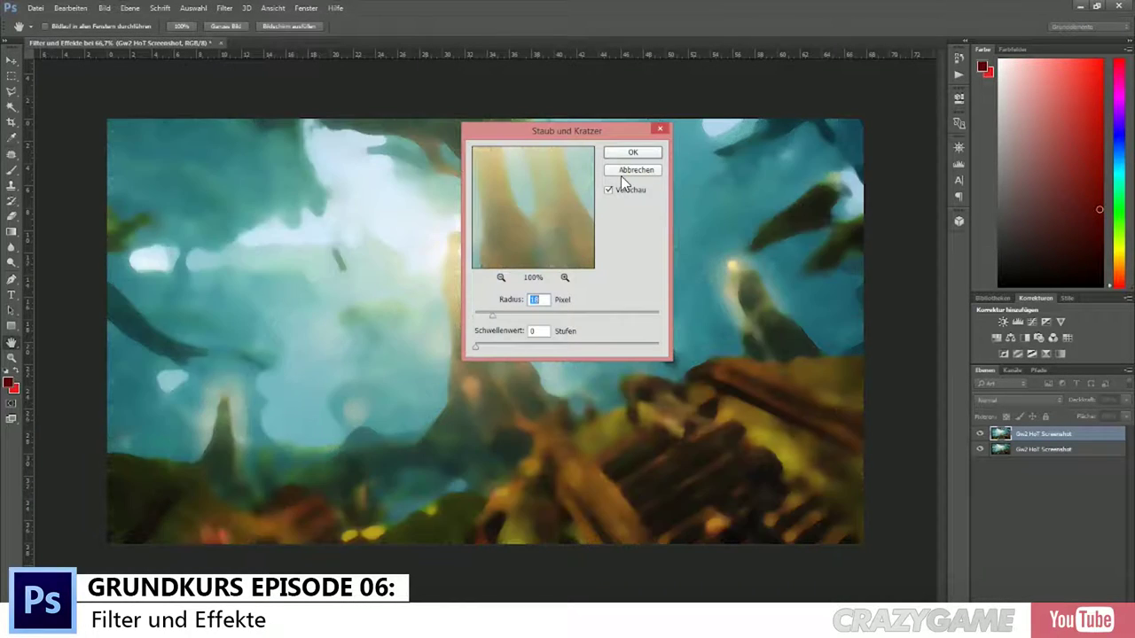
key(Escape)
click(224, 8)
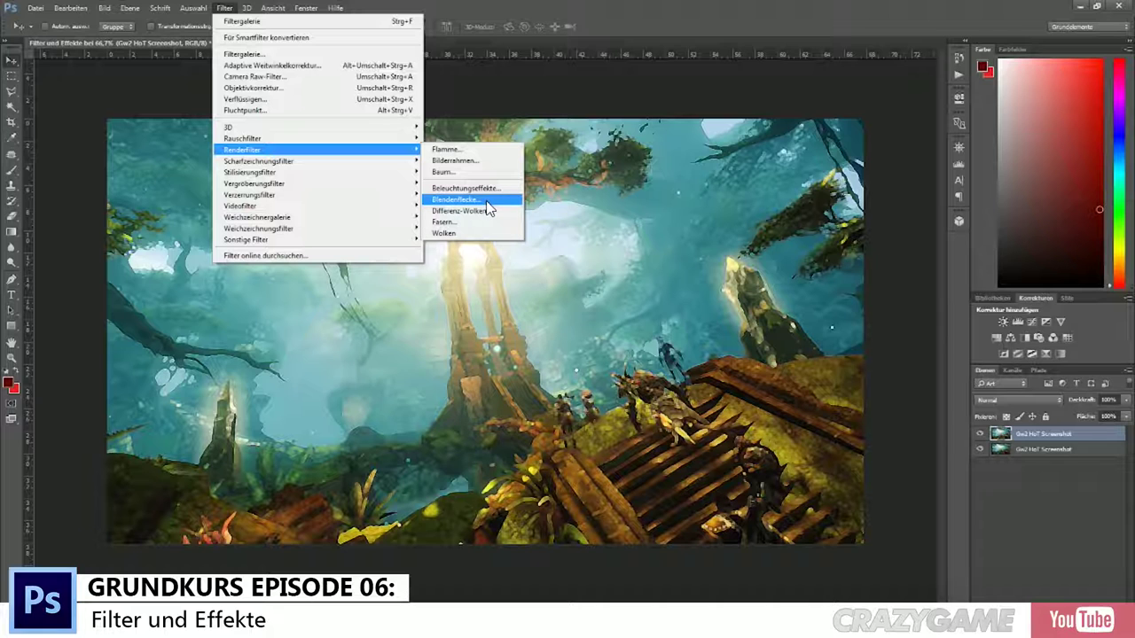
Step: Open the Blendenflecke lens flare and centre it on the glowing ruined pillar
click(488, 206)
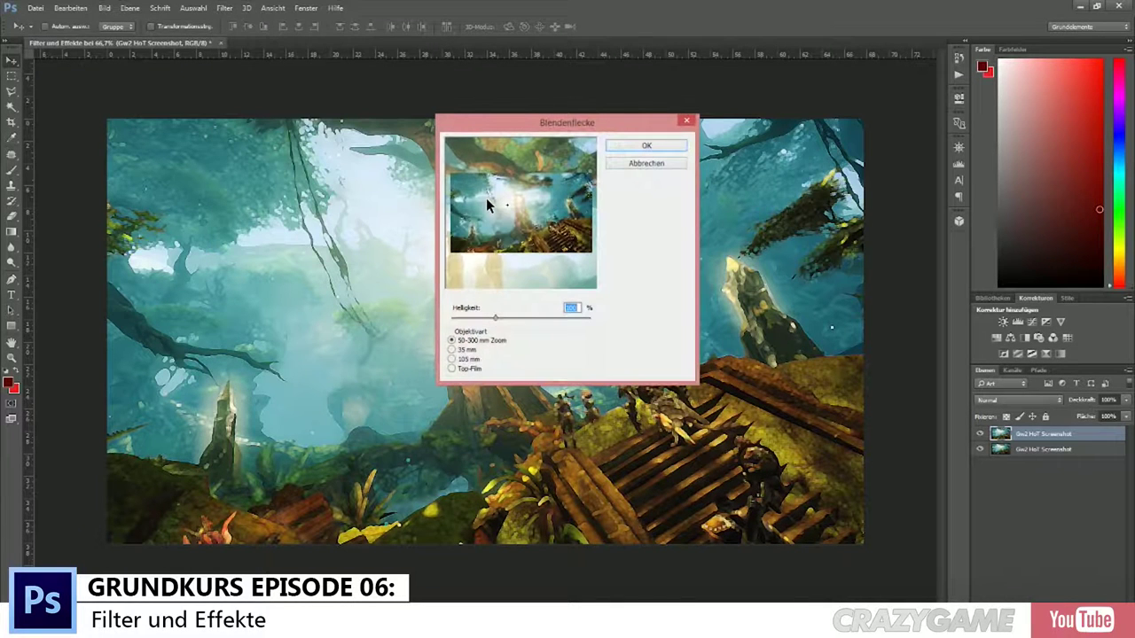
mouse_move(520, 207)
mouse_down()
mouse_move(498, 180)
mouse_move(532, 156)
mouse_move(539, 201)
mouse_up()
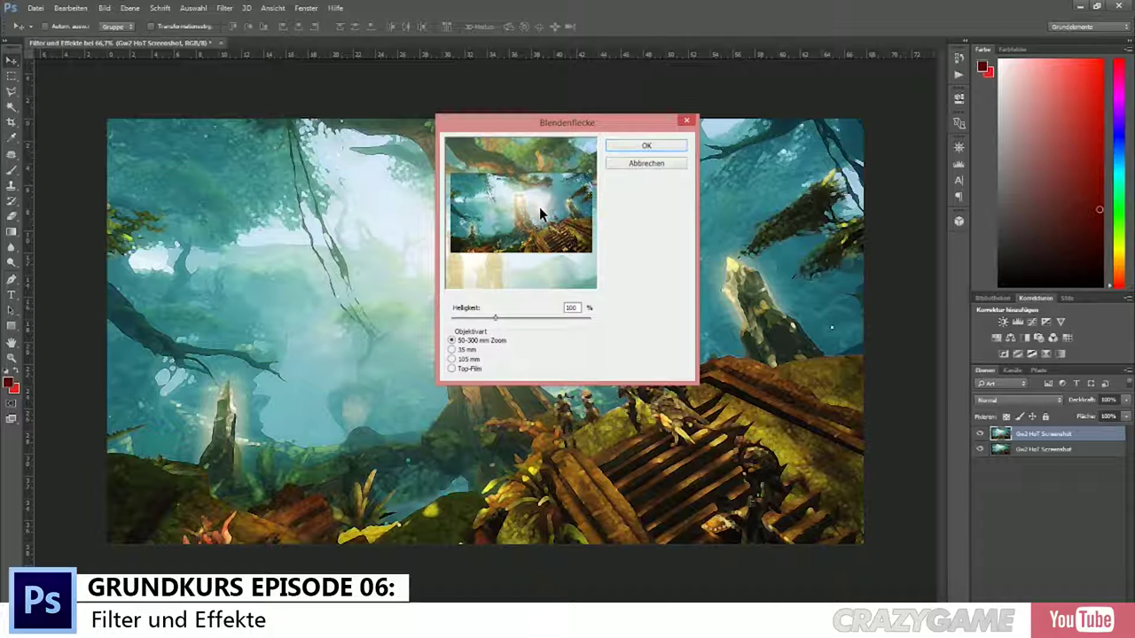
drag(539, 205, 571, 248)
mouse_move(569, 199)
mouse_down()
mouse_move(534, 189)
mouse_move(520, 203)
mouse_move(504, 192)
mouse_up()
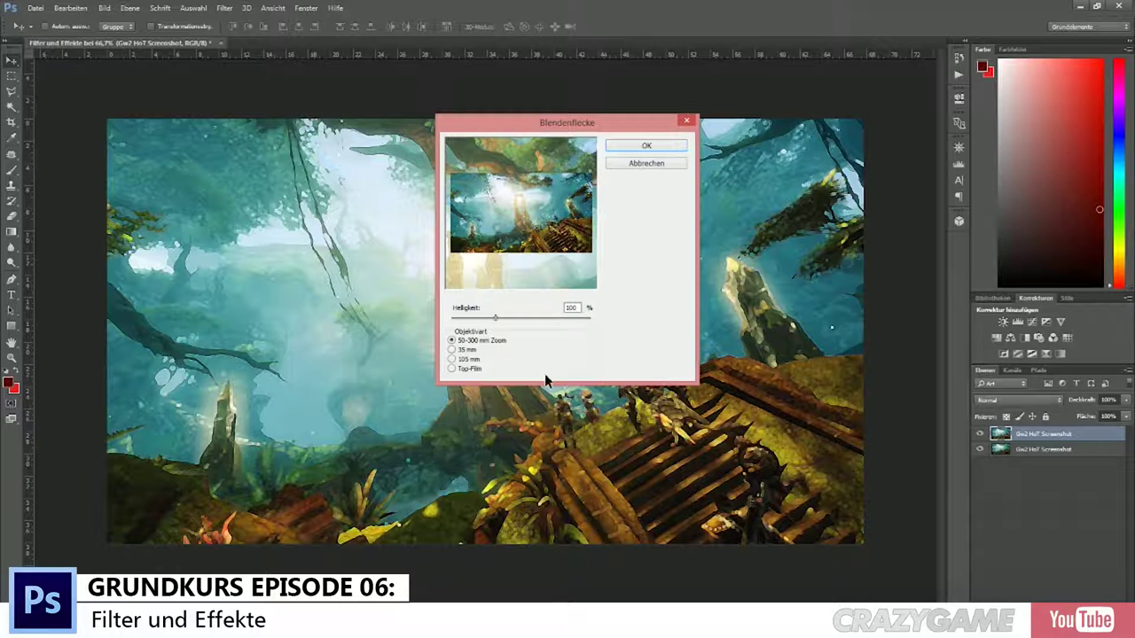
Step: Compare the 105 mm, film, 35 mm and 50-300 mm Zoom lens types
click(462, 350)
click(465, 359)
click(468, 366)
click(467, 356)
click(466, 351)
click(470, 343)
click(470, 359)
click(466, 351)
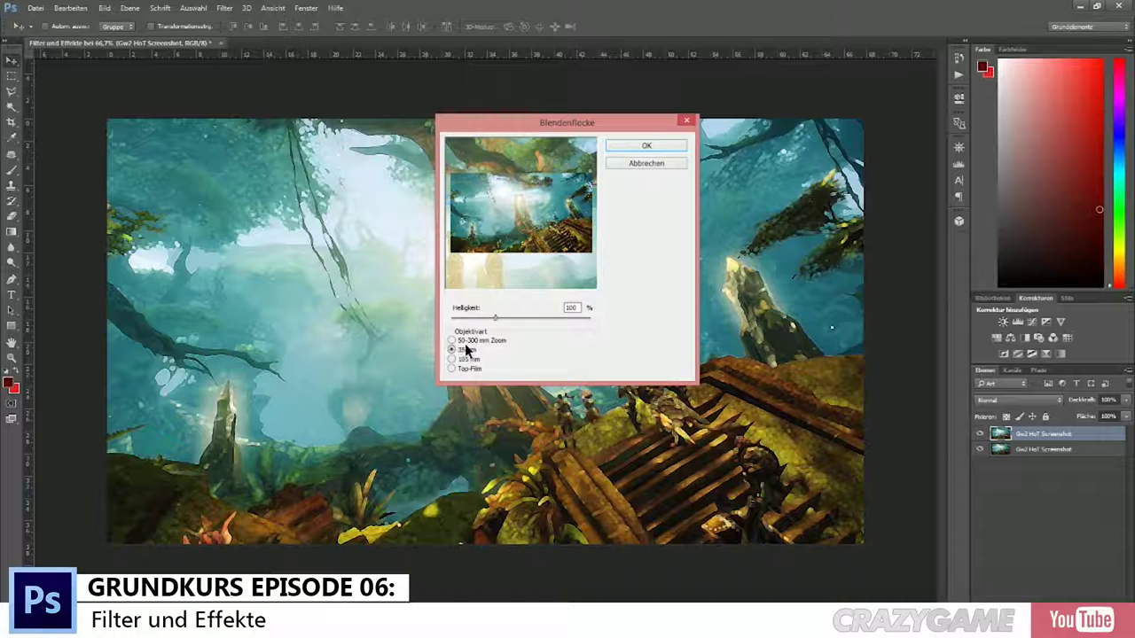
click(471, 359)
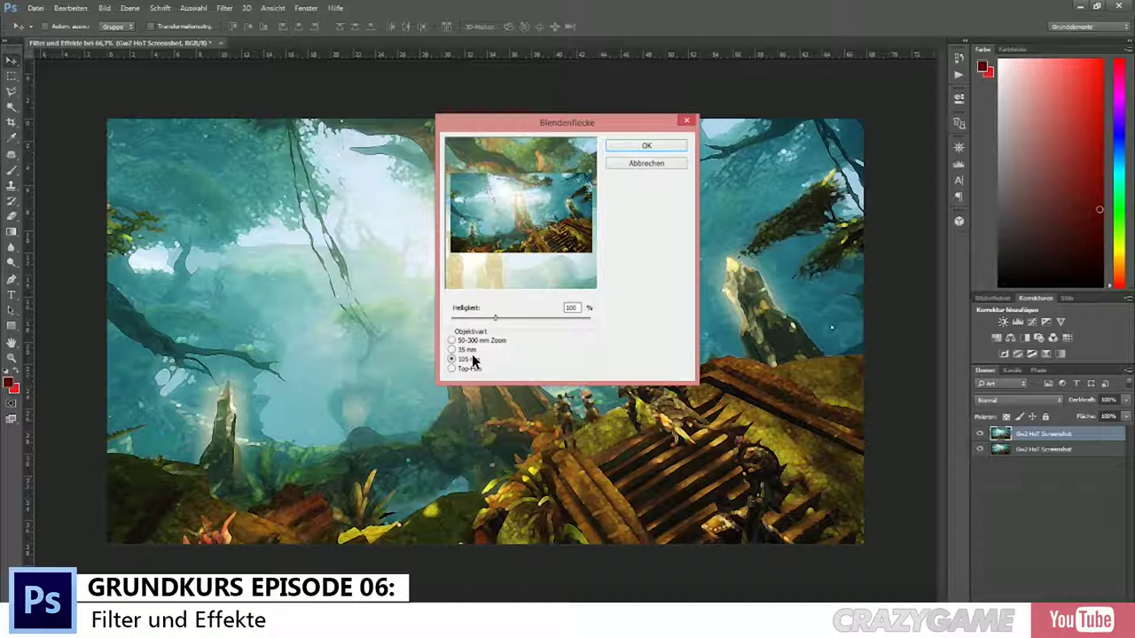
Step: Apply the flare with 50-300 mm Zoom lens at 83% Helligkeit
mouse_move(494, 312)
mouse_down()
mouse_move(456, 317)
mouse_move(558, 318)
mouse_move(484, 304)
mouse_up()
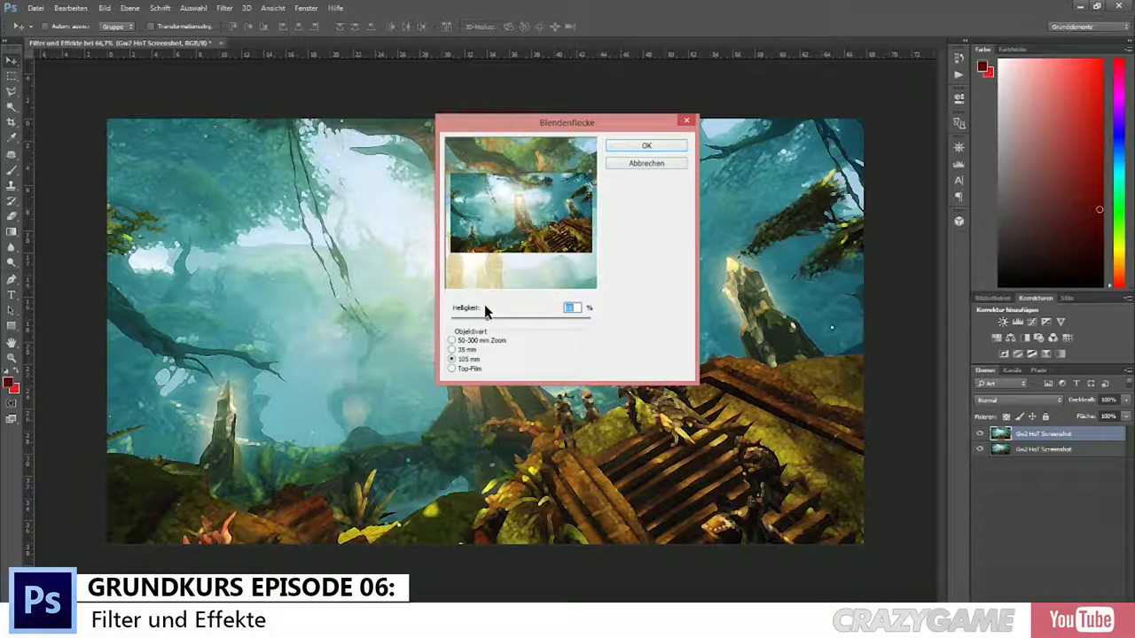
click(452, 340)
drag(517, 203, 528, 200)
click(646, 146)
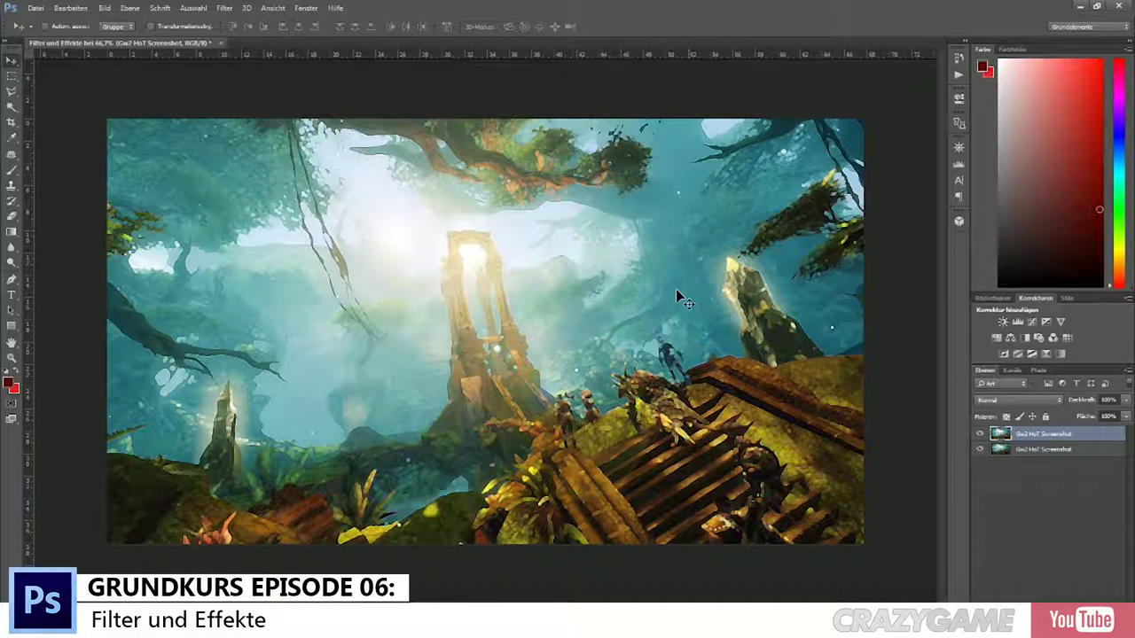
Step: Open Selektiver Scharfzeichner and shift the dialog and preview to a brighter area
click(224, 8)
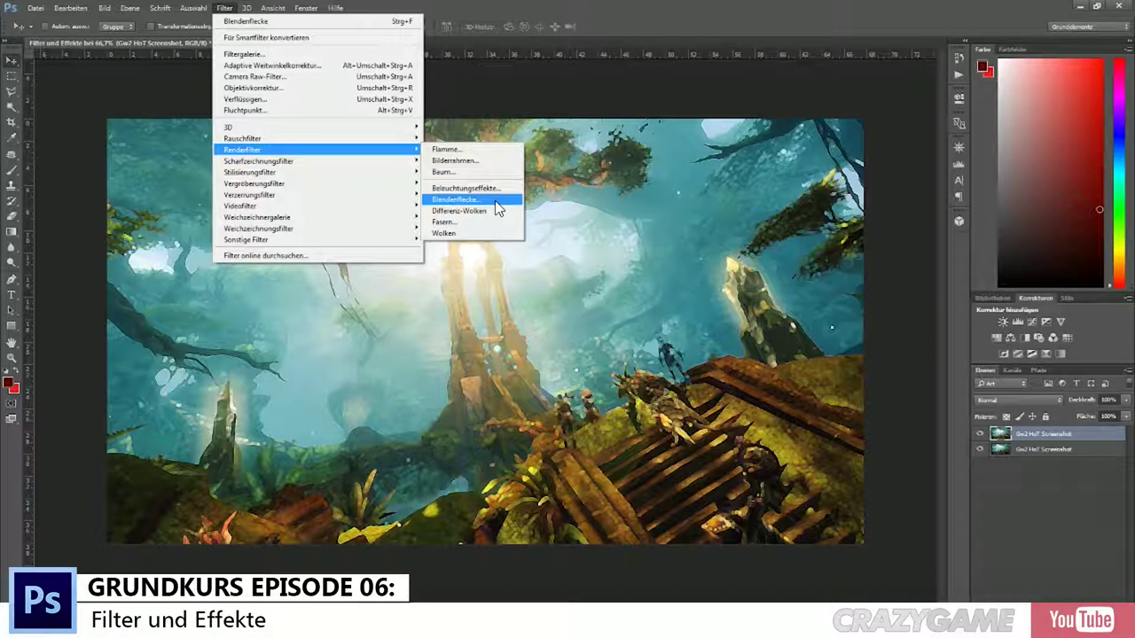
mouse_move(259, 161)
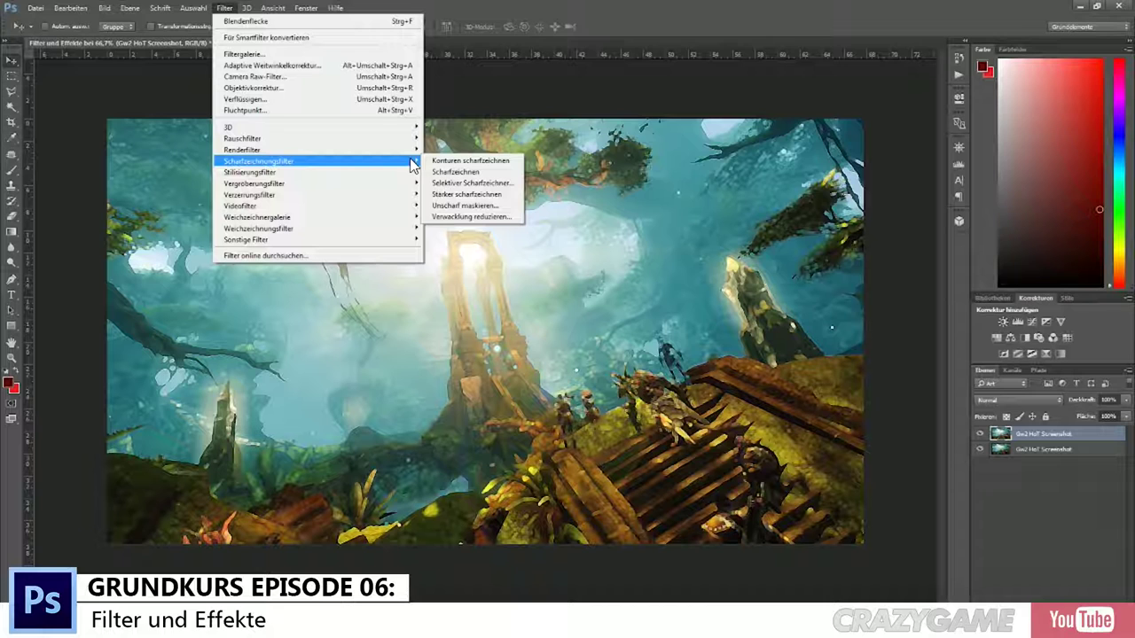
click(489, 186)
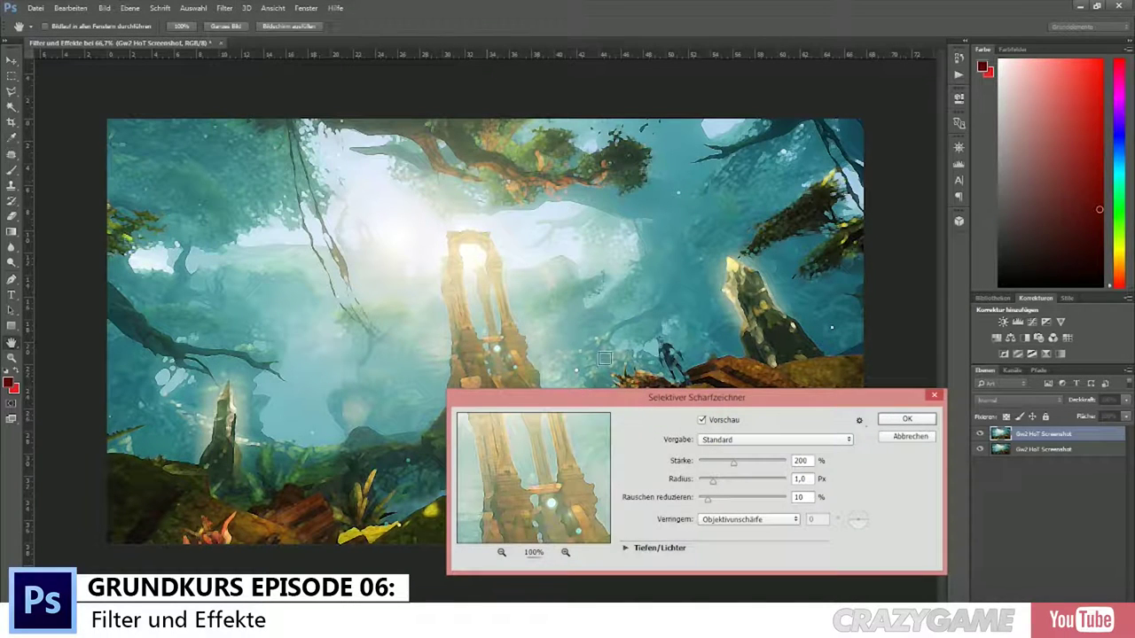
mouse_move(587, 400)
mouse_down()
mouse_move(656, 512)
mouse_move(789, 333)
mouse_move(203, 315)
mouse_move(455, 404)
mouse_move(603, 406)
mouse_move(598, 415)
mouse_up()
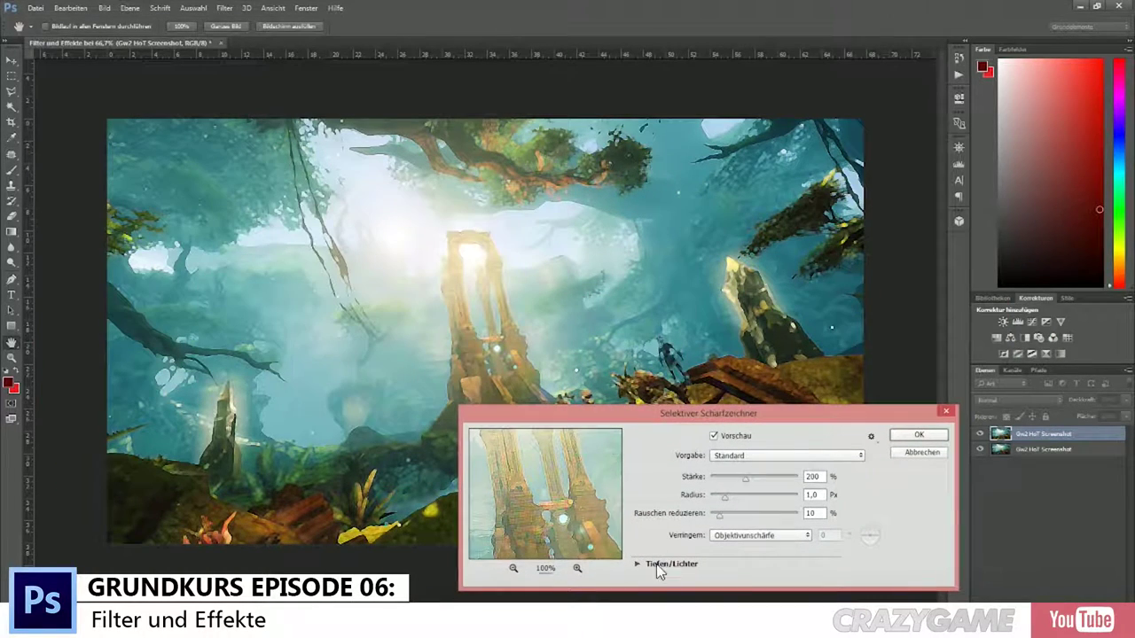
mouse_move(564, 526)
mouse_down()
mouse_move(584, 530)
mouse_move(535, 528)
mouse_up()
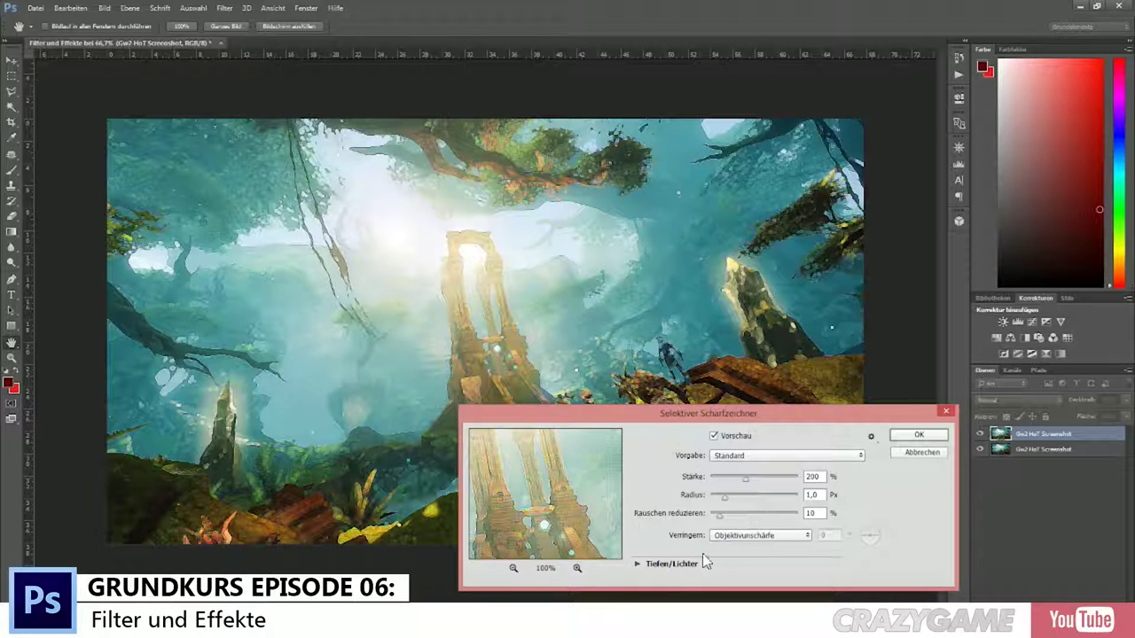
Step: Try Stärke 37, Radius 0,3 and noise reduction 10, then cancel the sharpening
mouse_move(742, 480)
mouse_down()
mouse_move(755, 477)
mouse_move(733, 512)
mouse_up()
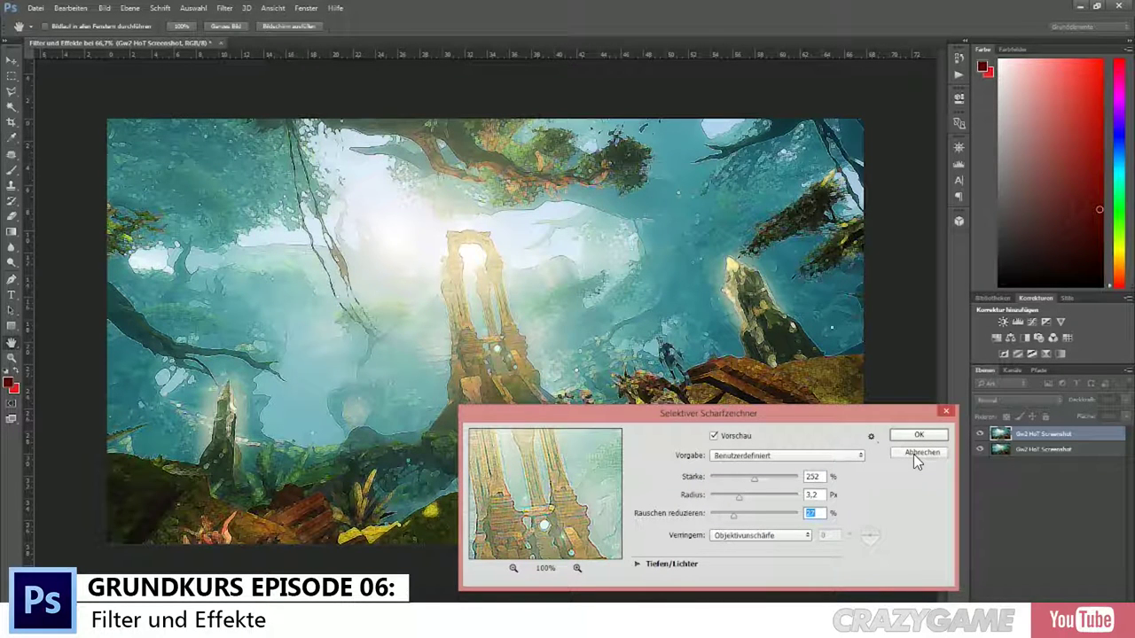
drag(754, 479, 716, 477)
click(714, 494)
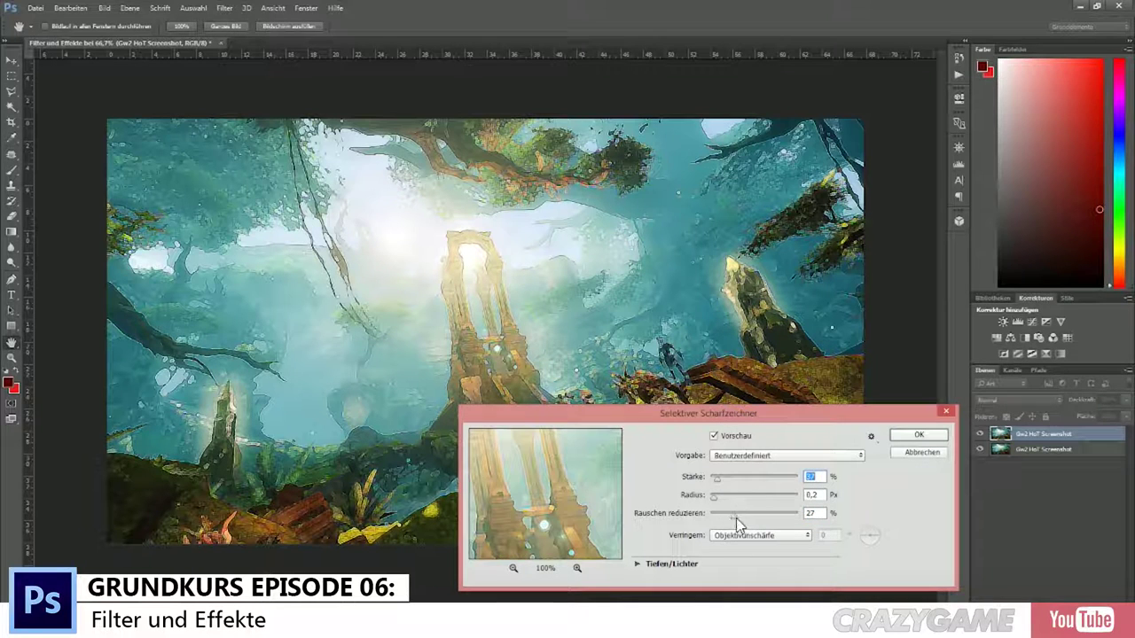
drag(723, 512, 714, 514)
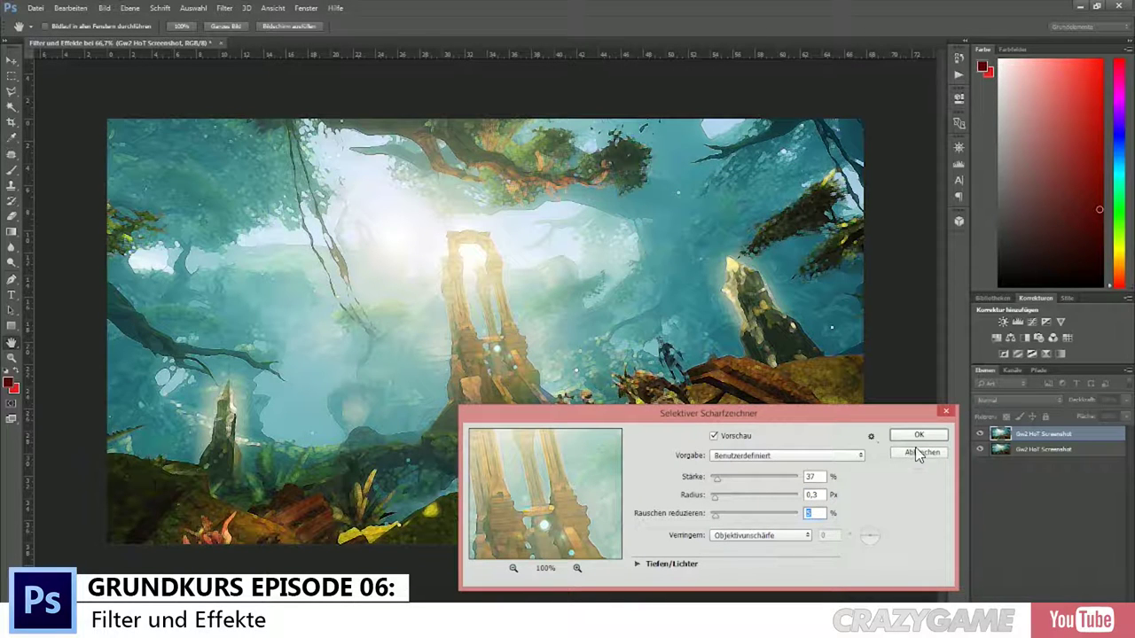
click(918, 453)
click(229, 8)
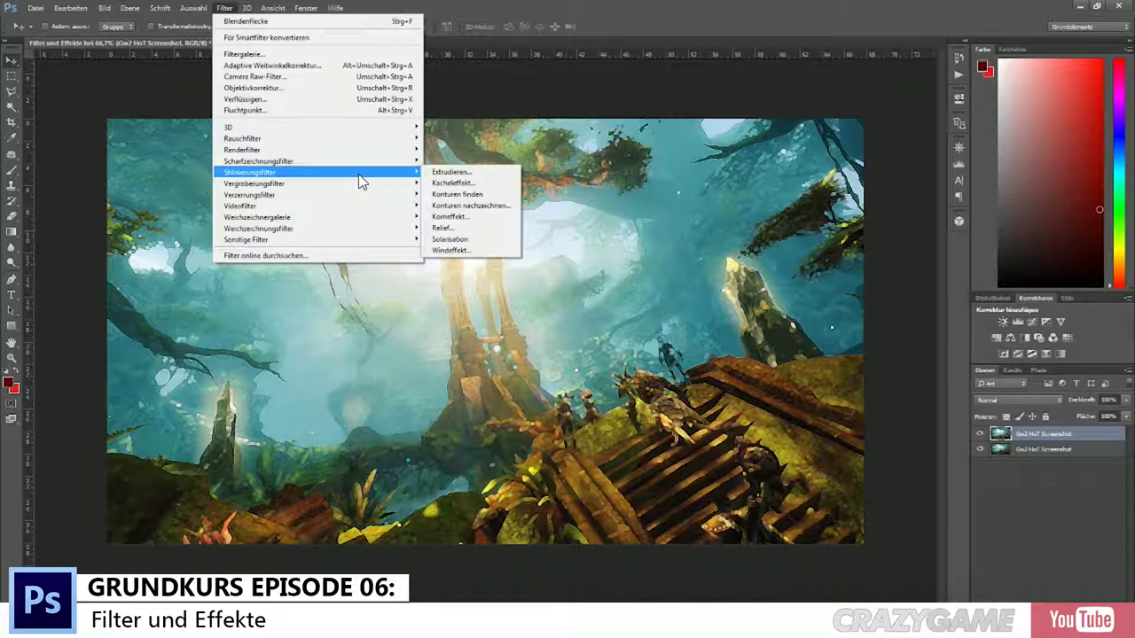
Step: Preview the Extrudieren filter (Quader, Tiefe 30) and cancel without applying it
click(474, 178)
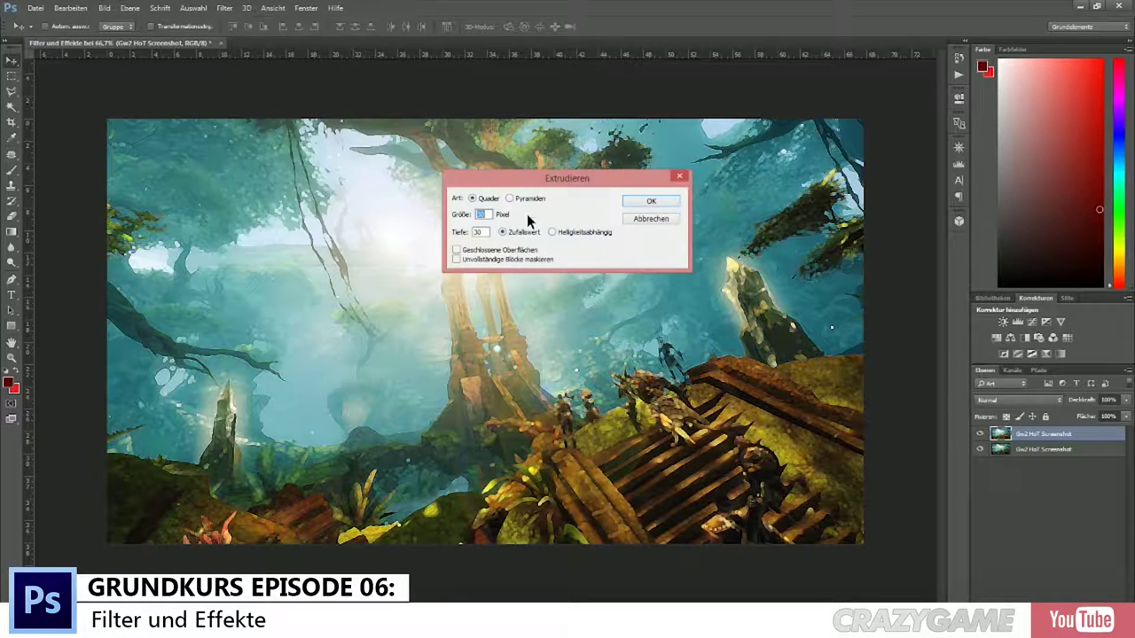
click(650, 220)
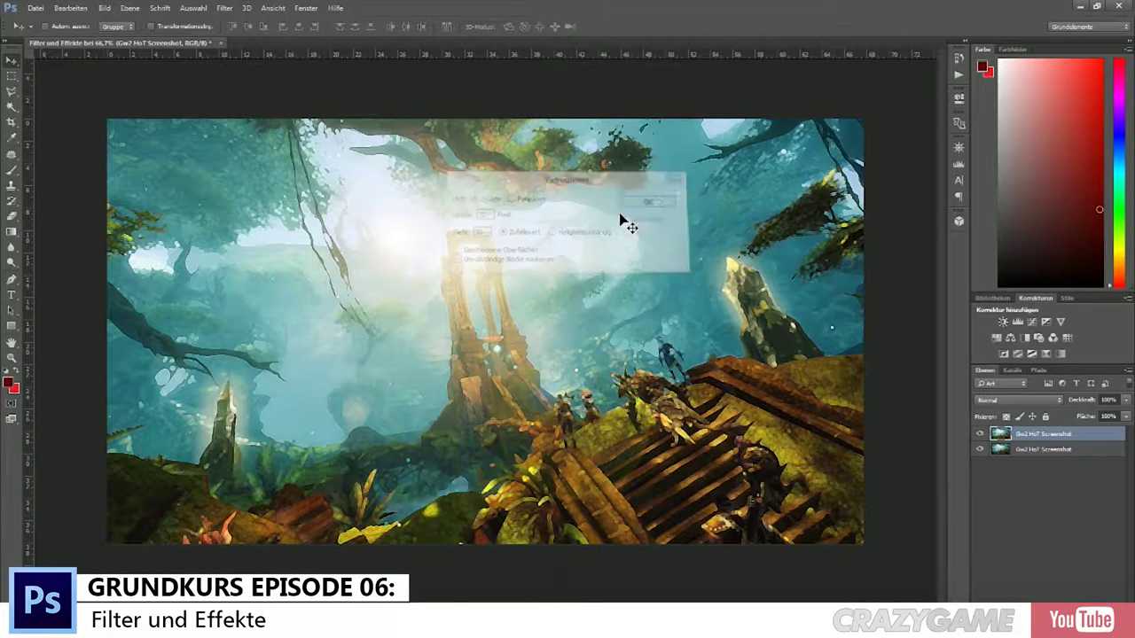
click(225, 9)
mouse_move(266, 183)
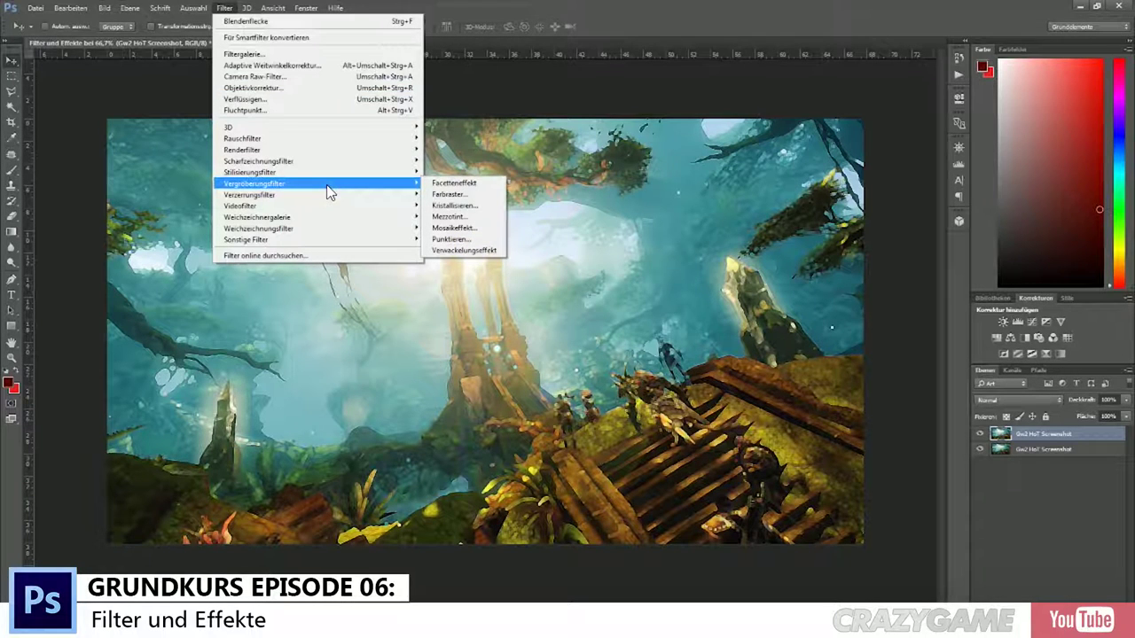